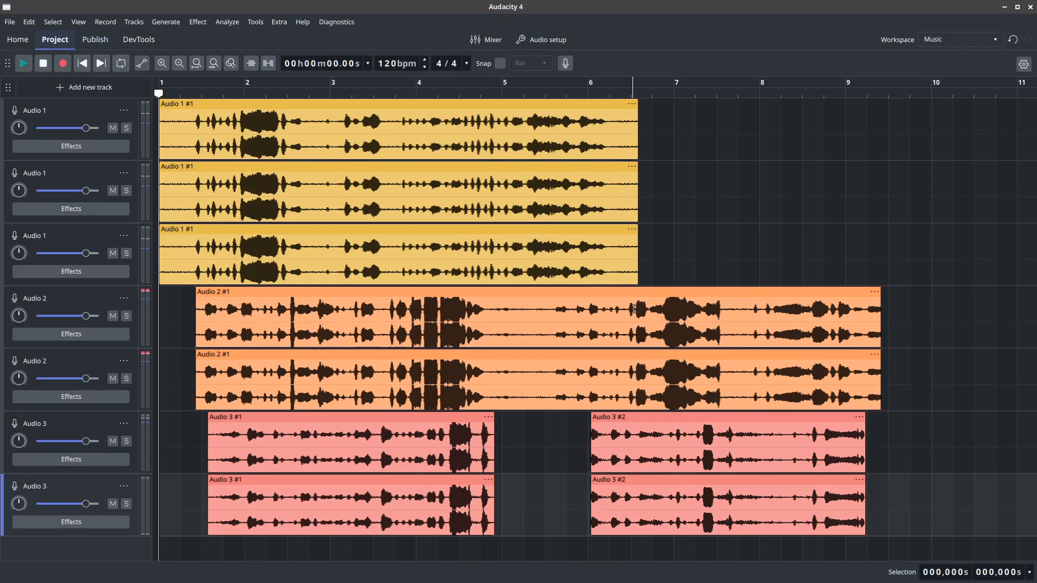
- Look through the available workspaces and the display formats for the playback time
click(997, 39)
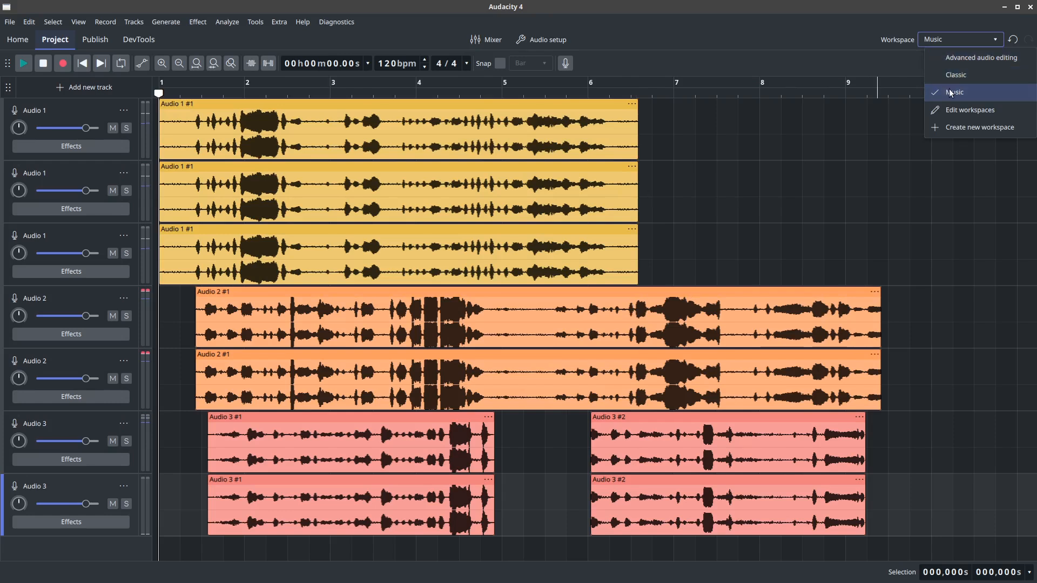
click(726, 63)
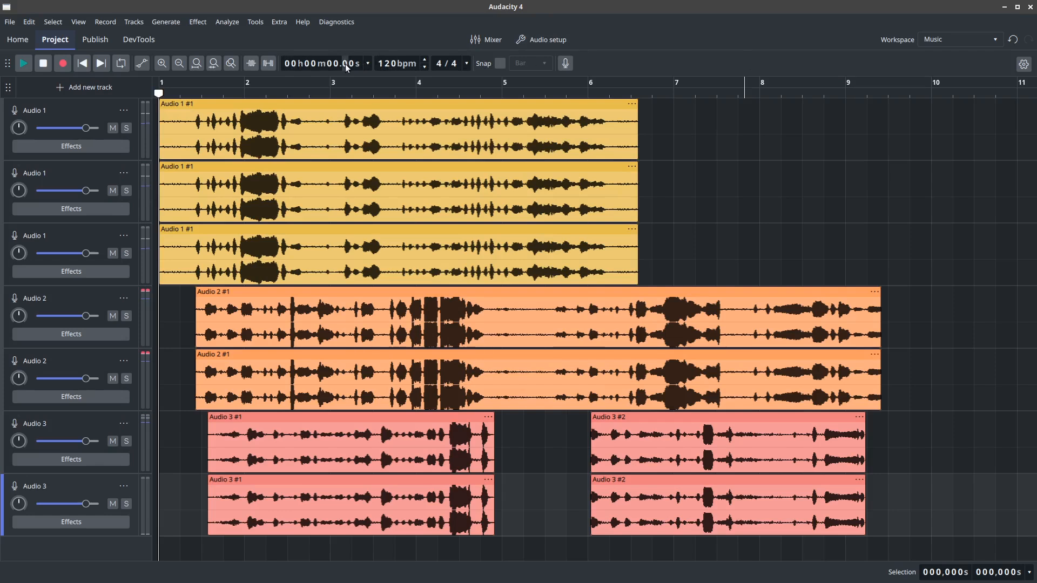
click(369, 64)
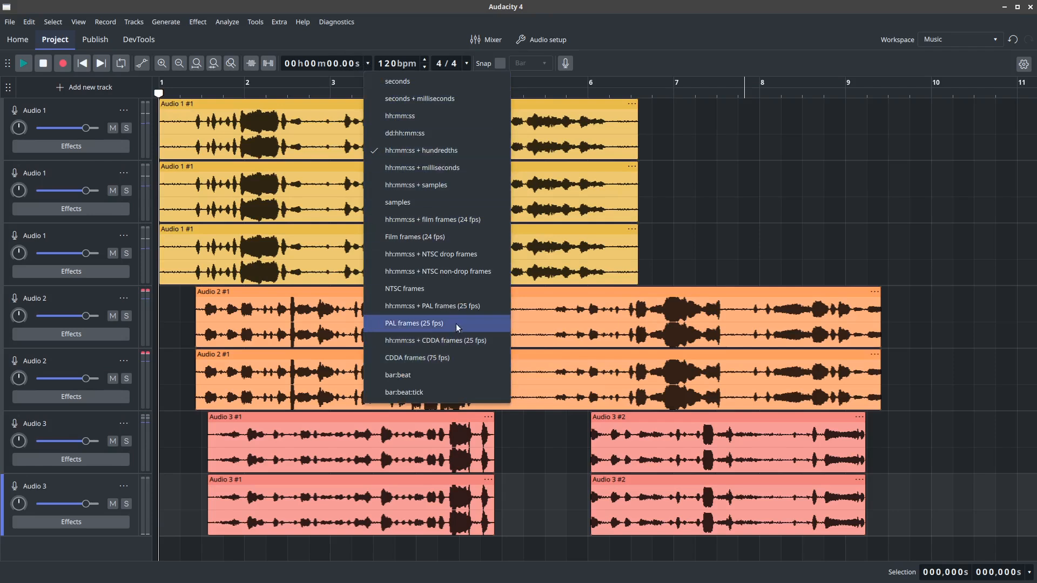
click(647, 63)
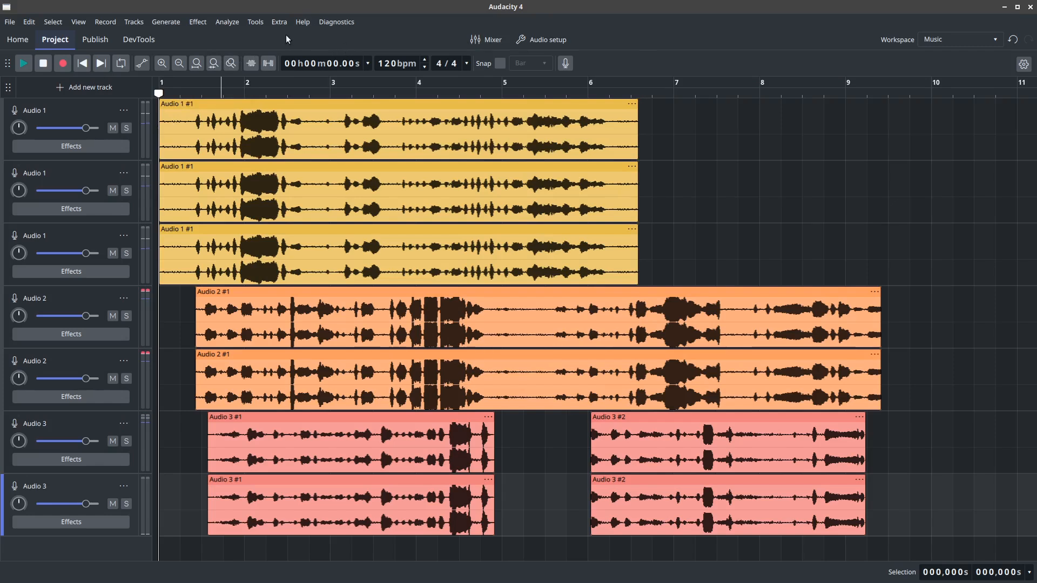
- Select the first Audio 1 clip and look through the effect categories, including fading, reverb and VST3 plugins
click(321, 104)
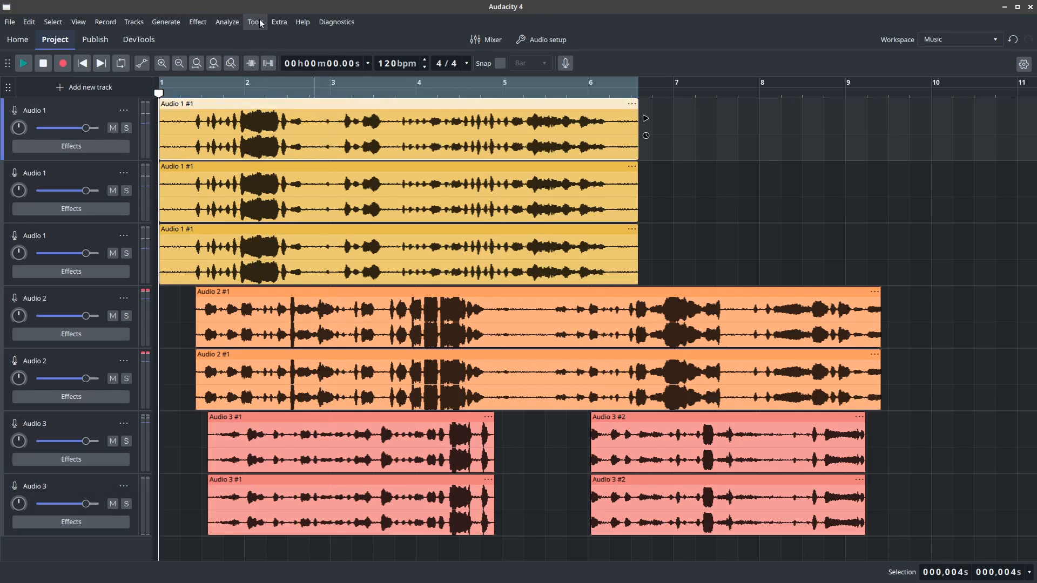
click(198, 22)
mouse_move(215, 95)
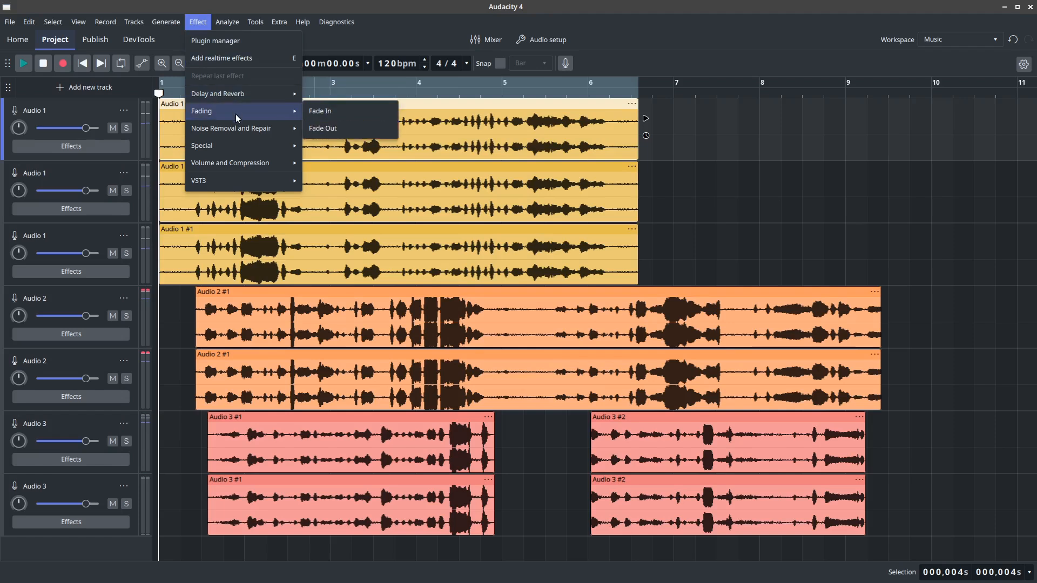
mouse_move(241, 141)
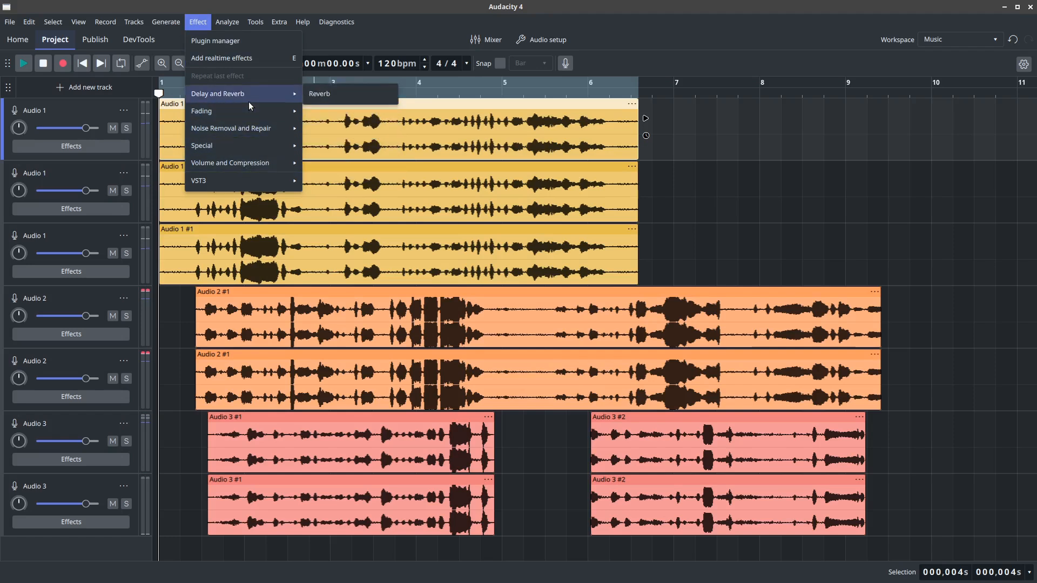
mouse_move(262, 182)
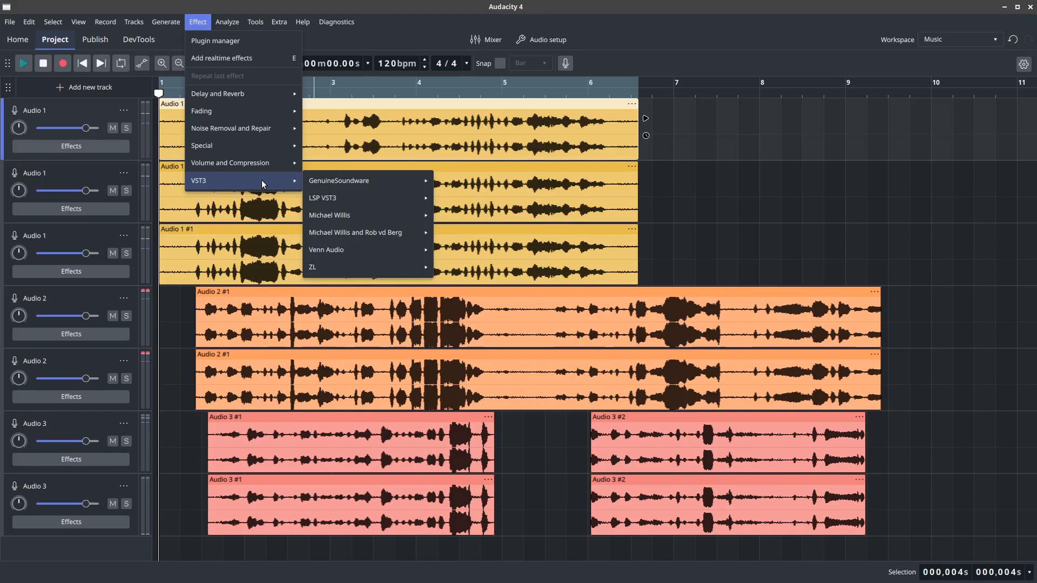
click(646, 18)
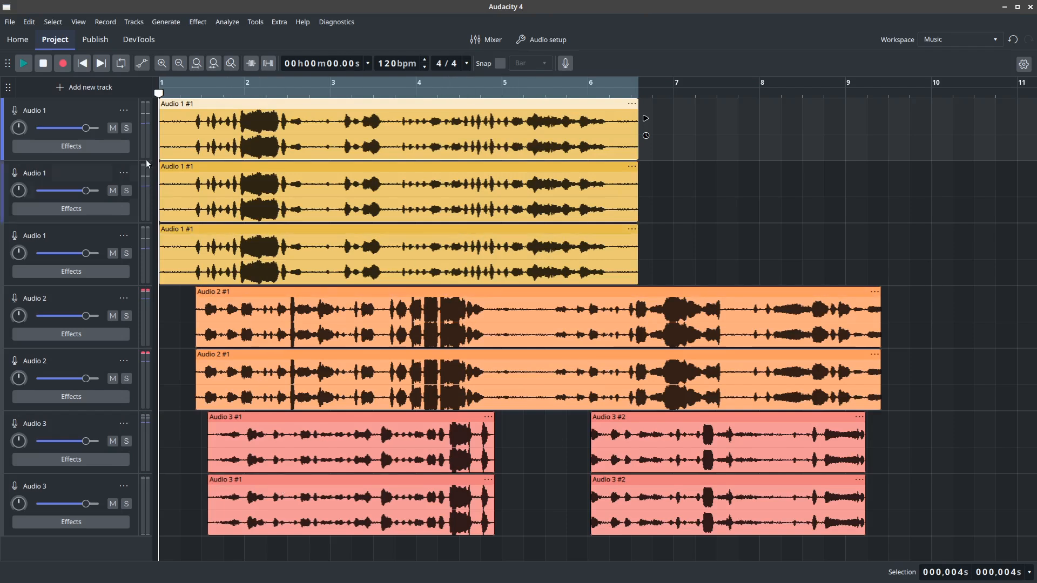
- Look at the first Audio 1 track's options and its available track colors
click(123, 111)
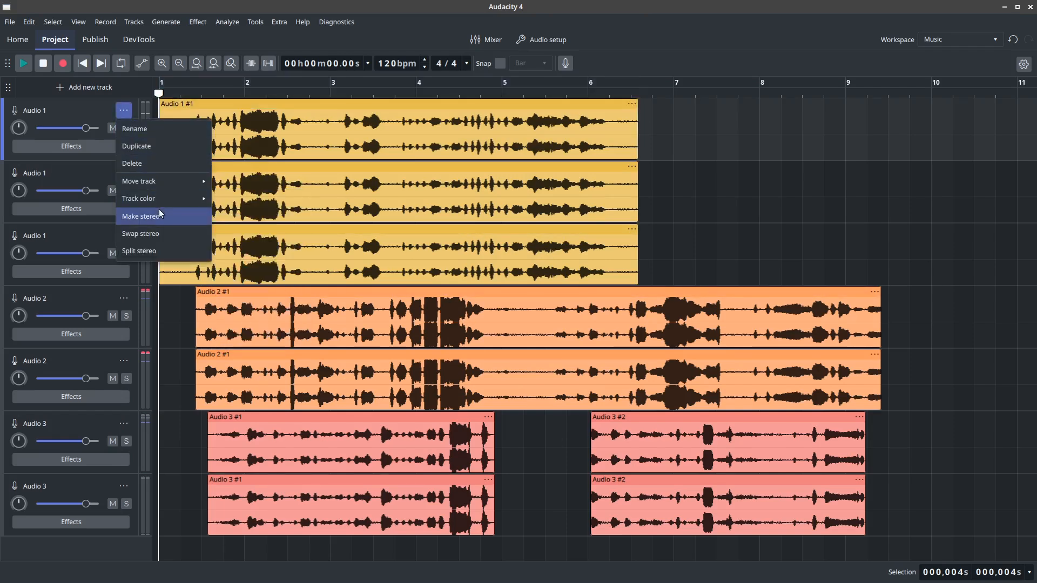
mouse_move(161, 204)
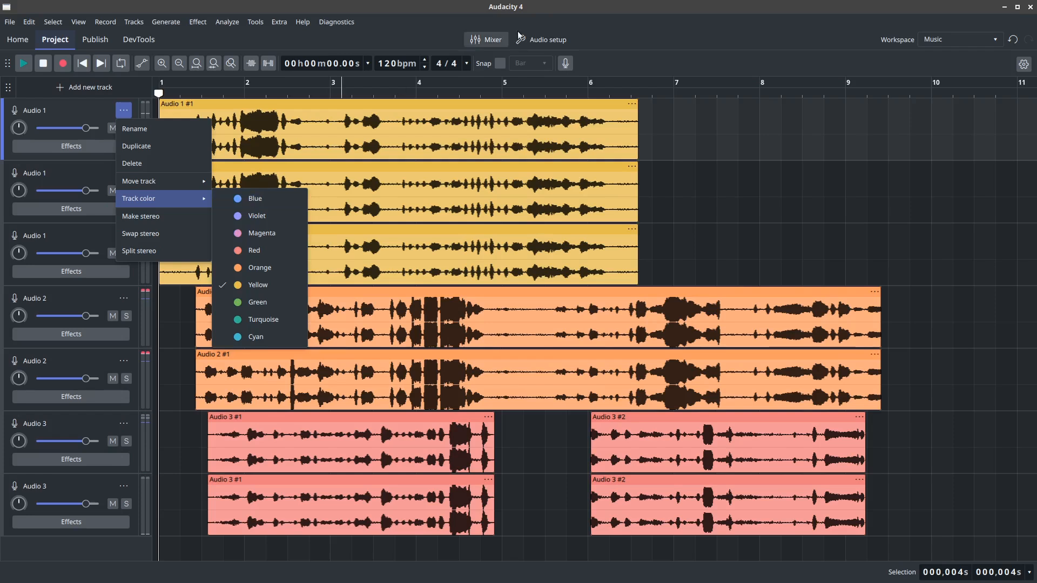
click(599, 24)
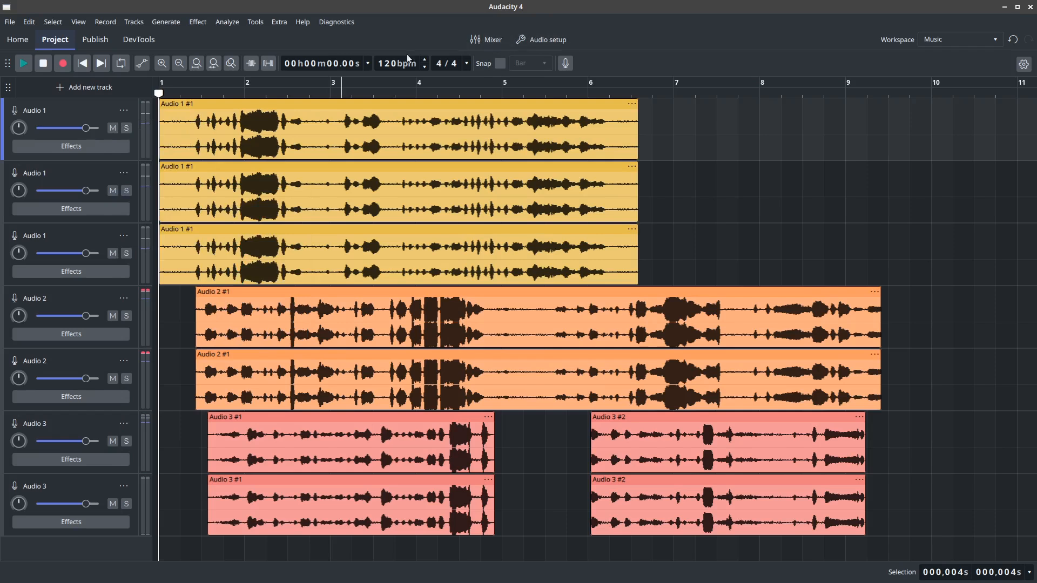
- Open the audio export, and close the untitled project without saving its changes
click(9, 21)
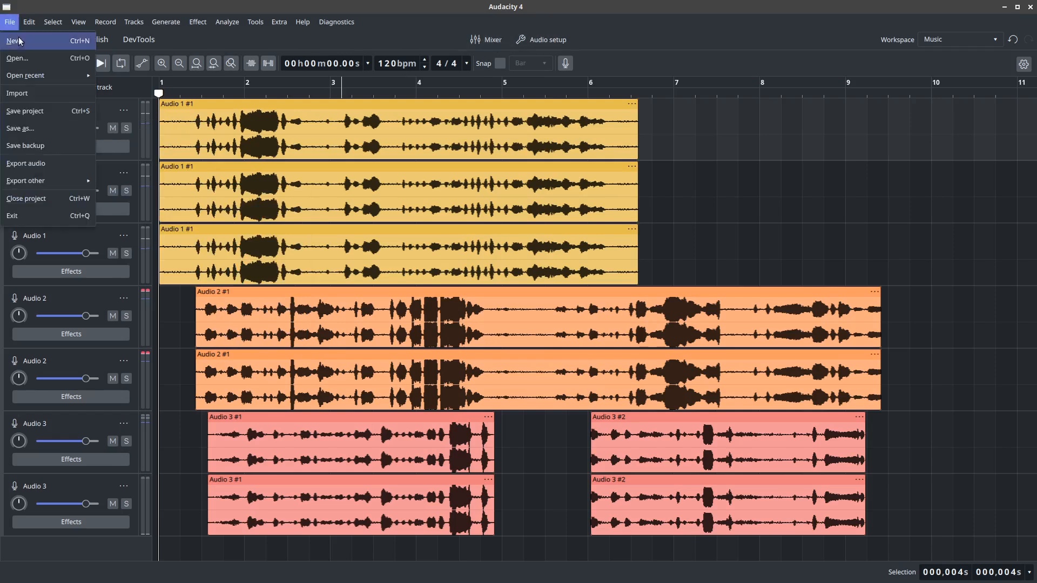
click(44, 165)
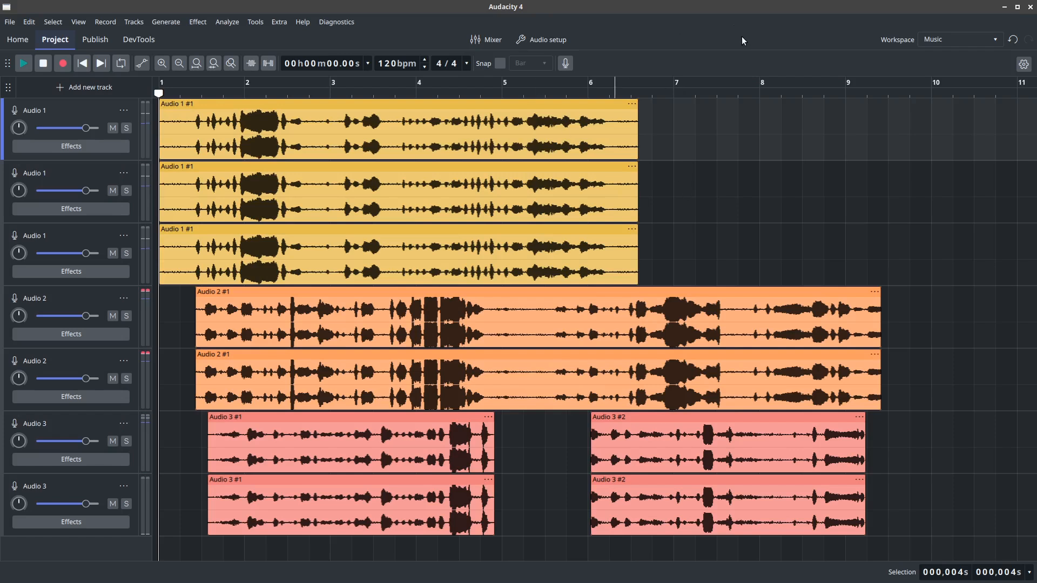
click(1032, 8)
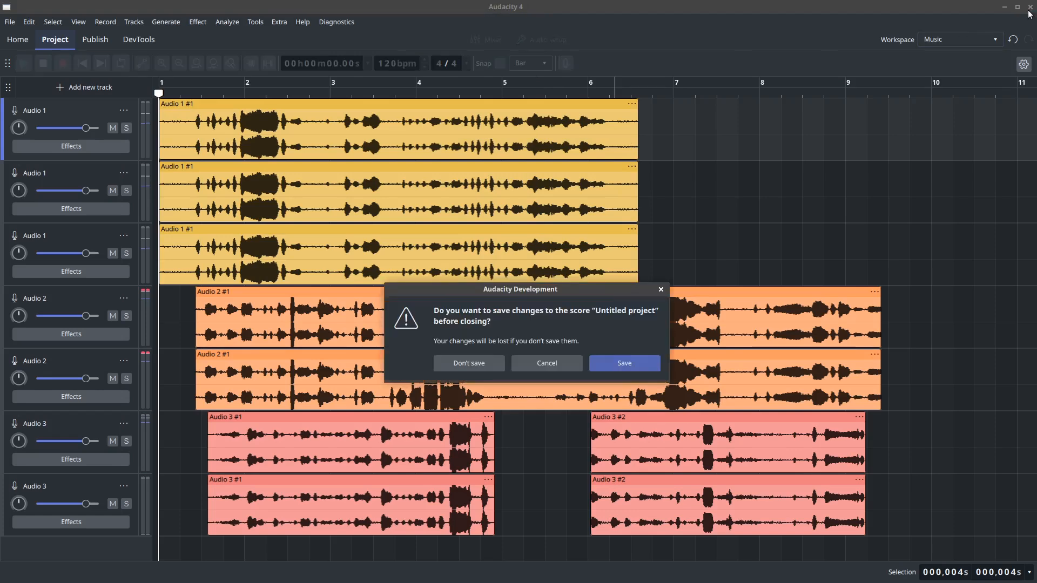
click(466, 357)
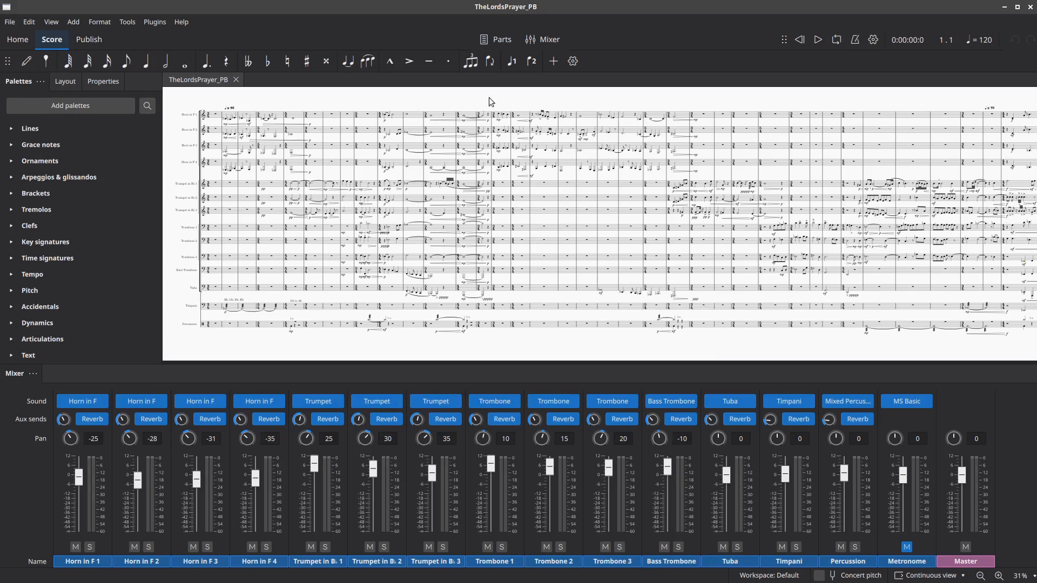
- Examine the TheLordsPrayer_PB score across its full length in the notation program, and close its window
mouse_move(628, 96)
mouse_down()
mouse_move(452, 91)
mouse_move(524, 116)
mouse_move(605, 116)
mouse_move(658, 100)
mouse_move(646, 103)
mouse_up()
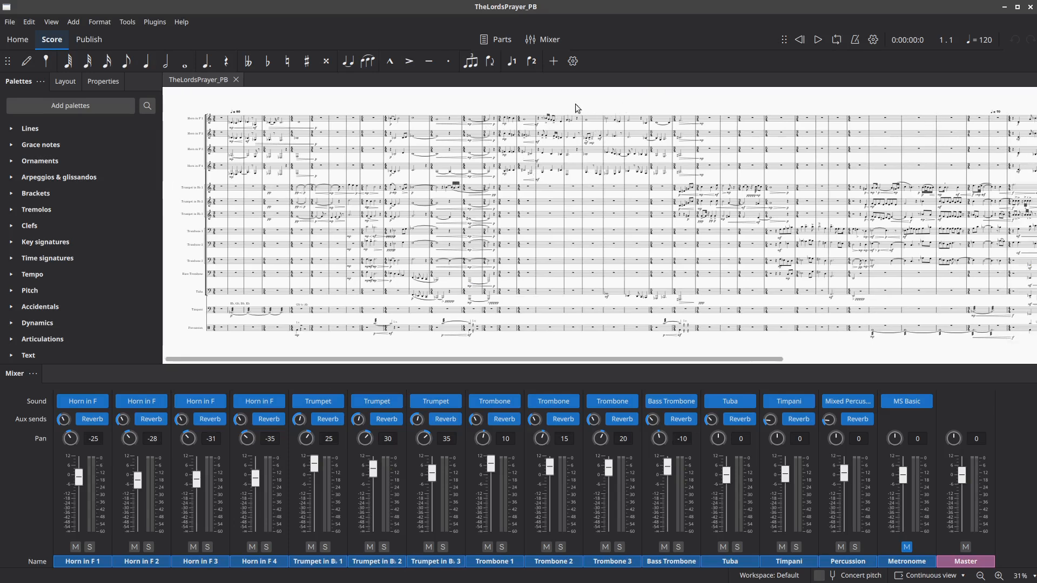
scroll(574, 106, right, 10)
scroll(723, 94, right, 10)
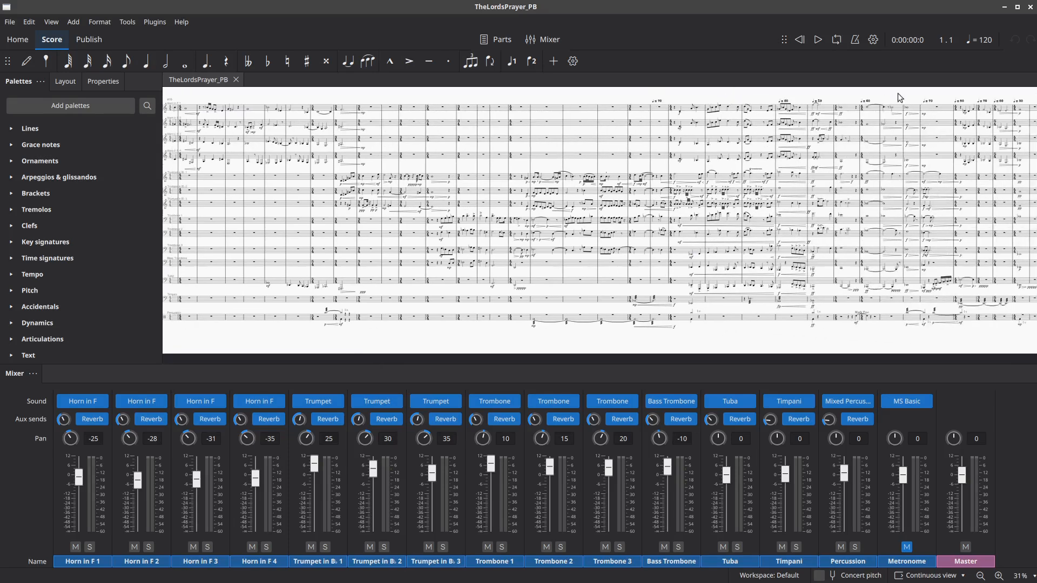
scroll(773, 123, left, 10)
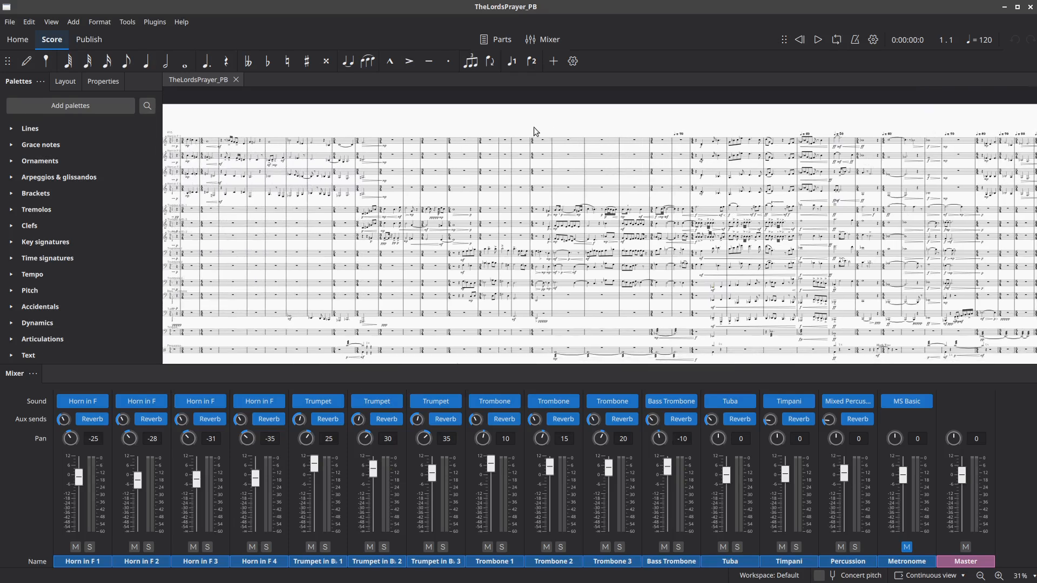
scroll(536, 129, left, 5)
scroll(556, 107, left, 10)
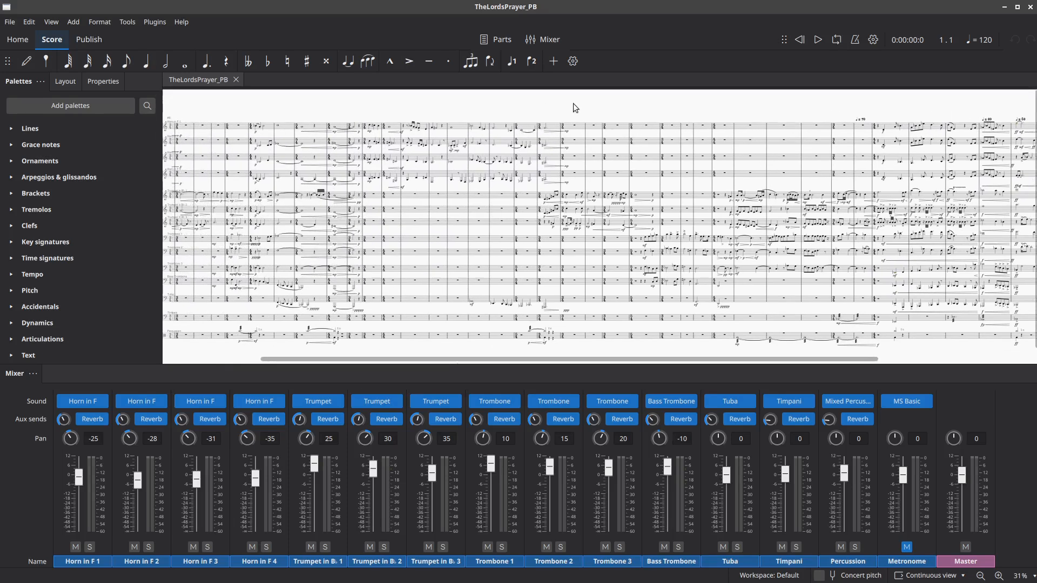
drag(693, 101, 680, 99)
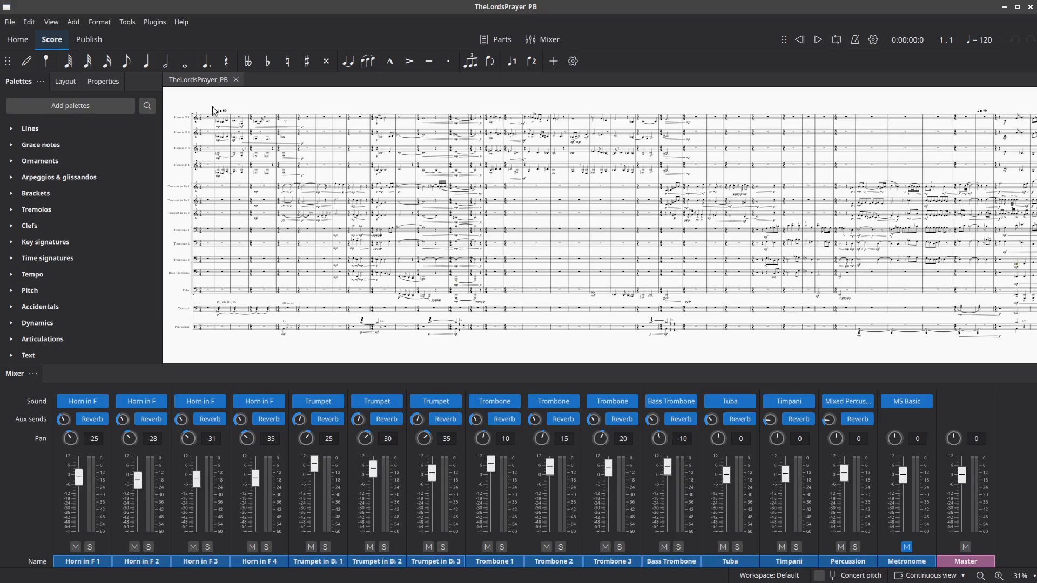
click(1028, 12)
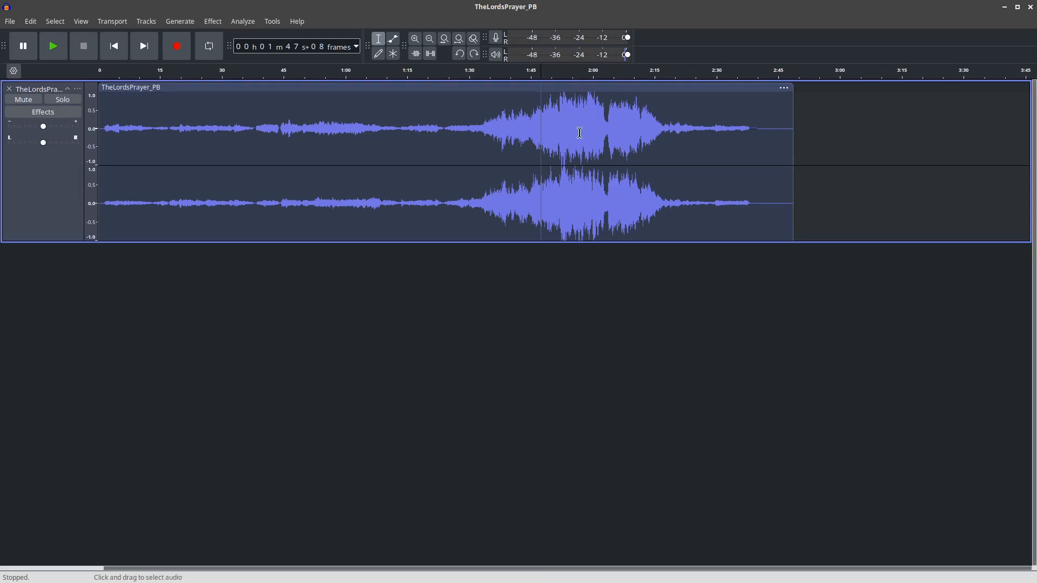
- Apply the Normalize effect to the entire TheLordsPrayer_PB audio track in Audacity
key(ctrl+a)
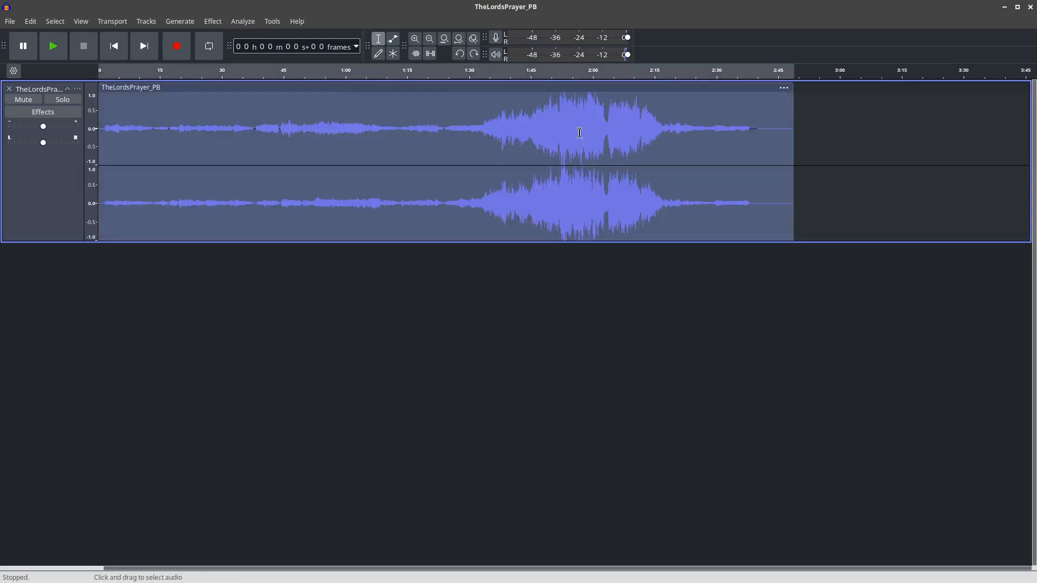
click(221, 21)
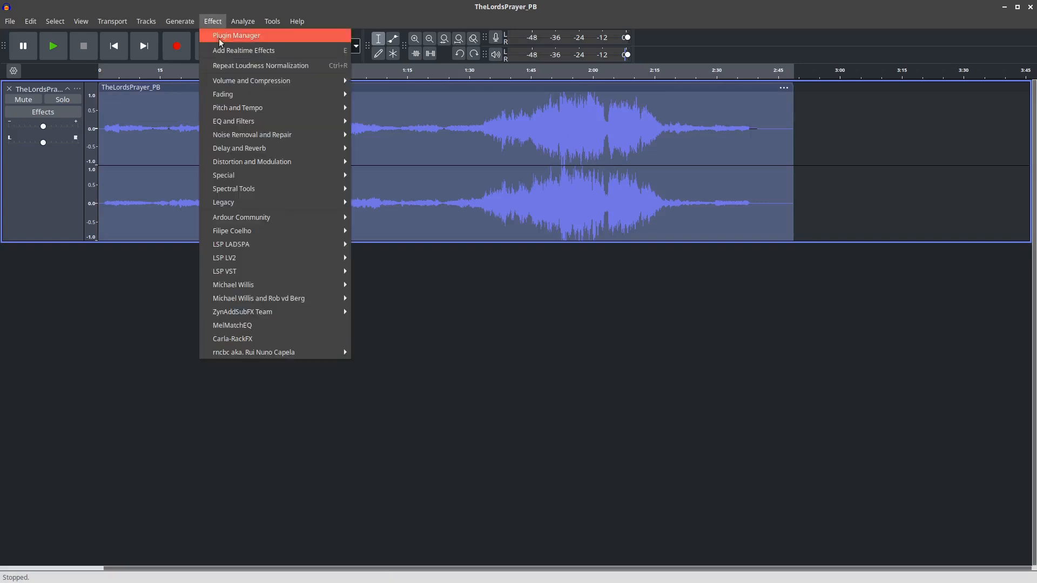
mouse_move(238, 81)
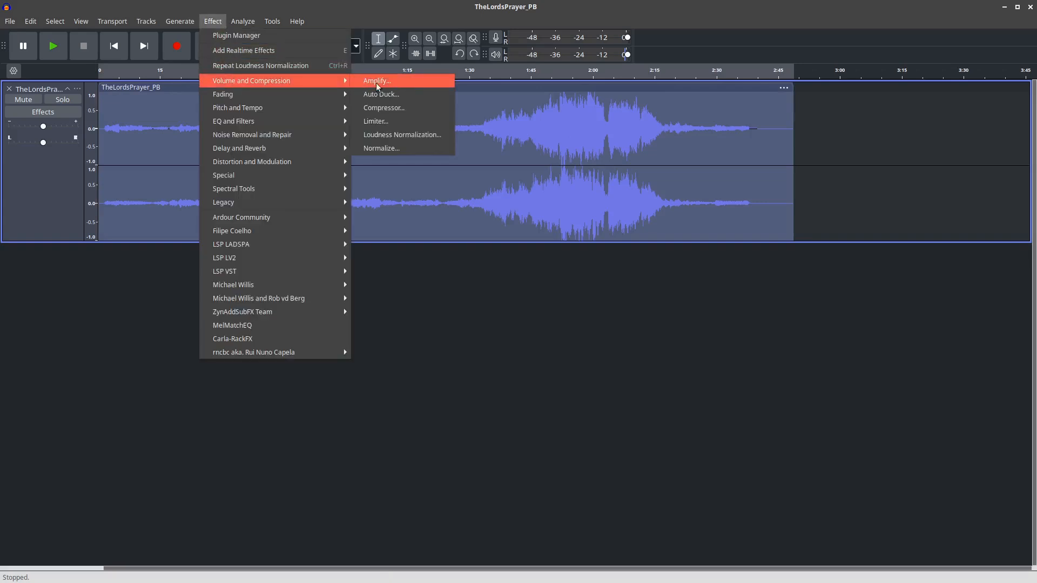
click(416, 149)
click(578, 337)
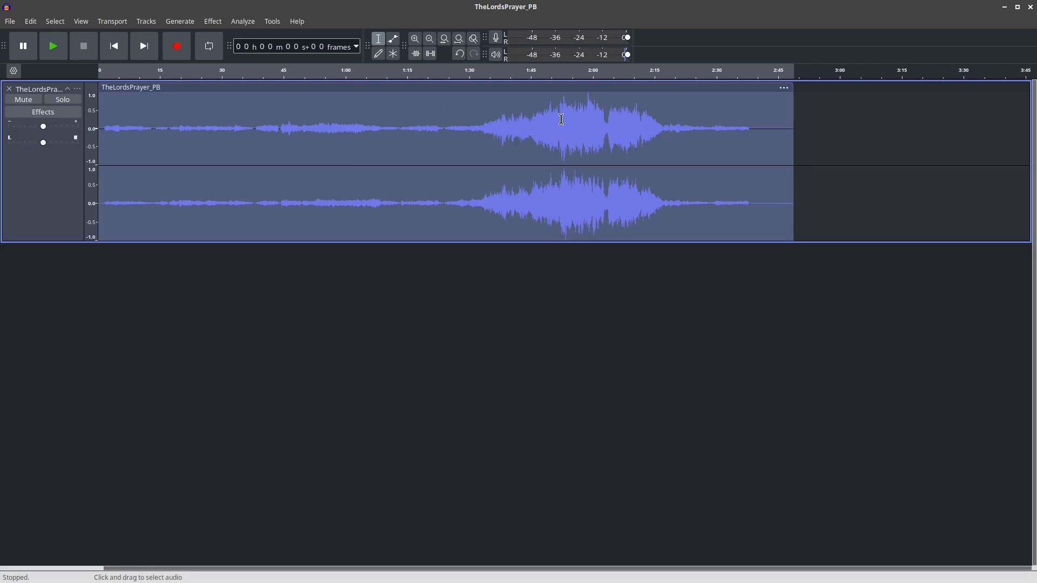
- Boost the quiet opening with the Envelope tool, ramping back to normal level between points at about 1:24 and 1:38
click(393, 40)
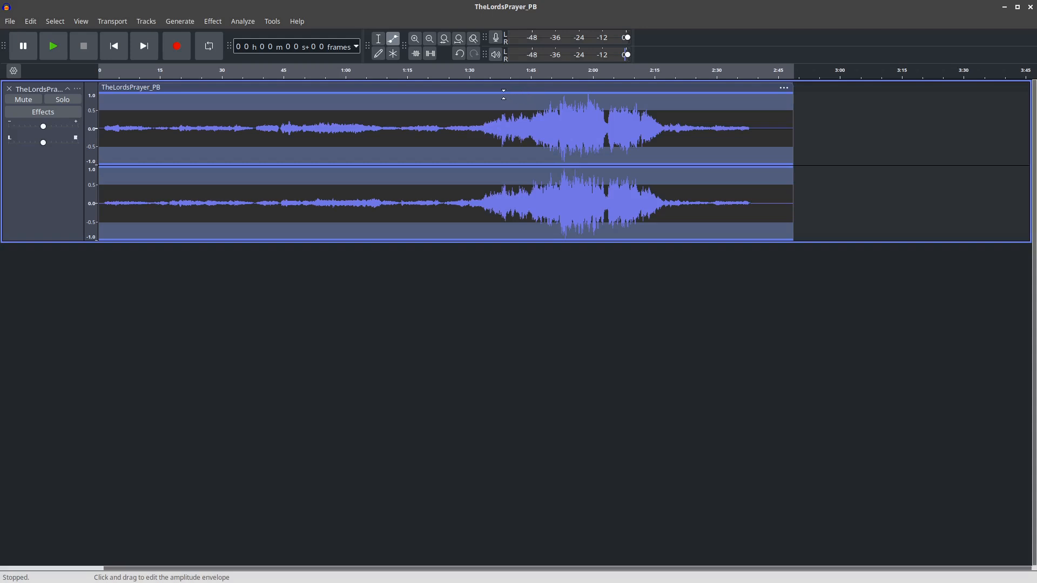
drag(505, 96, 504, 94)
drag(451, 111, 446, 93)
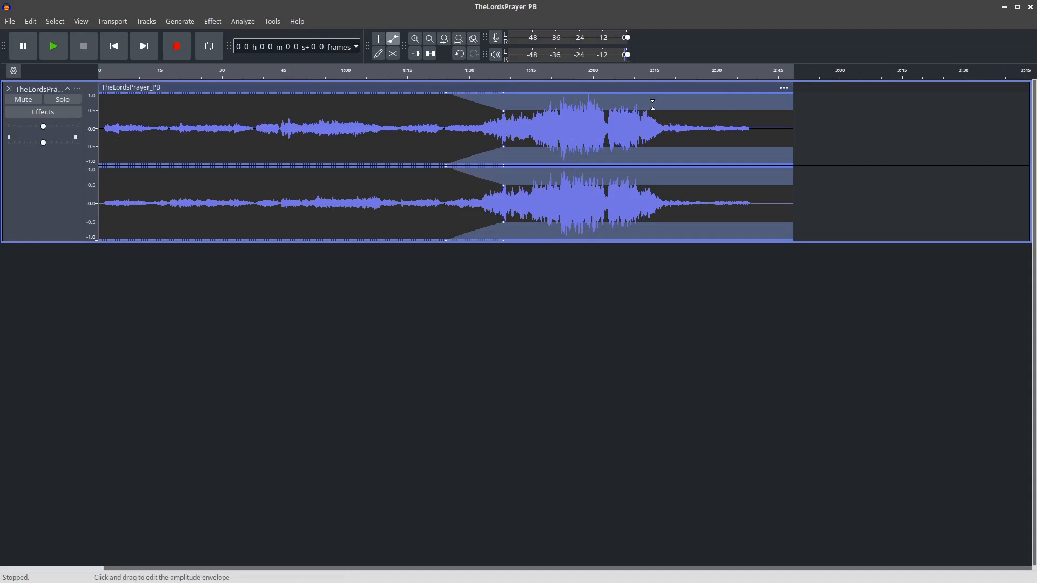
- Add envelope points at about 2:13, 2:17 and 2:30 to raise the quiet passage after the climax
drag(647, 93, 661, 102)
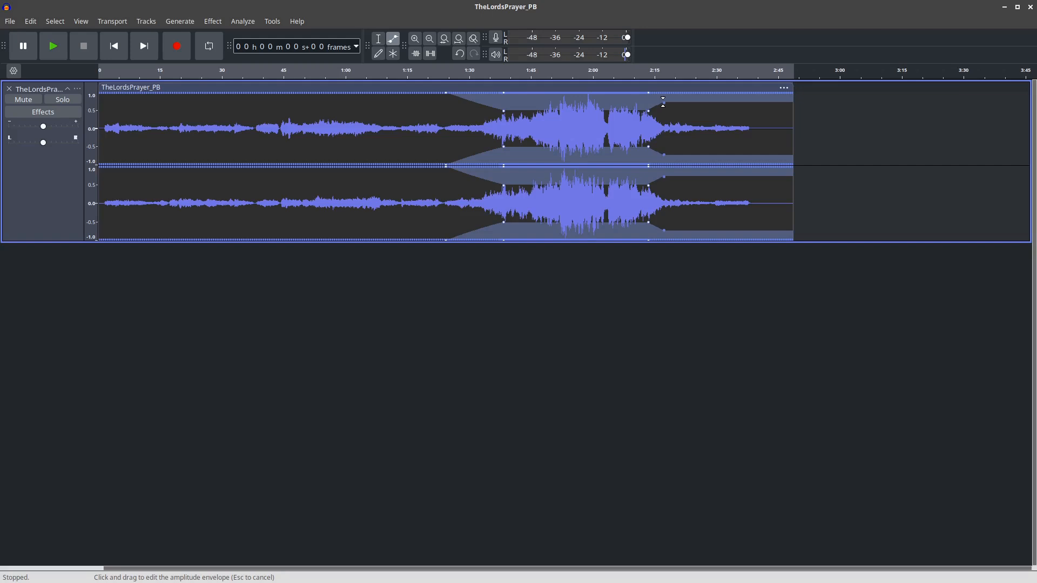
drag(662, 102, 662, 102)
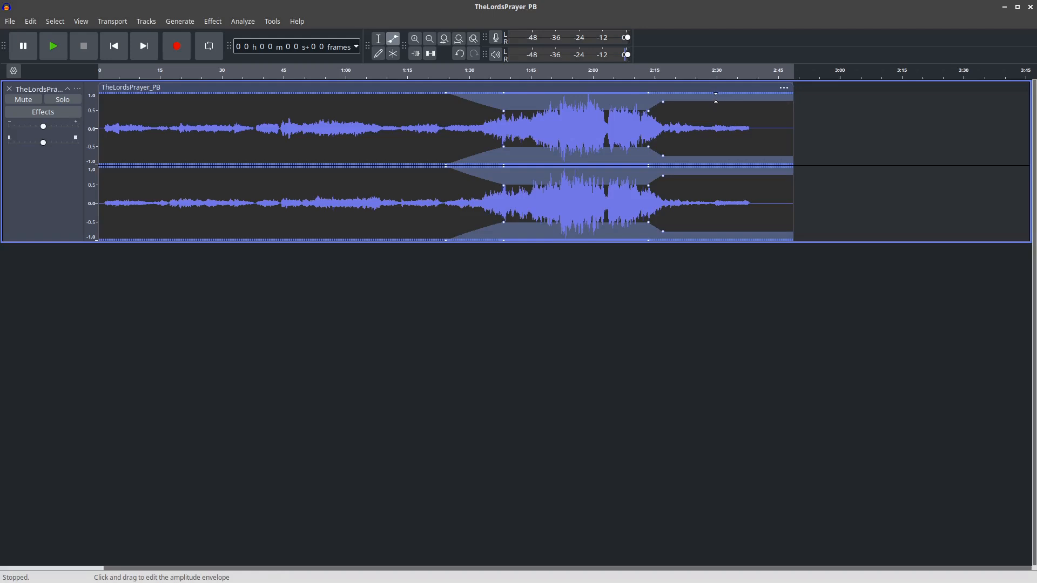
drag(714, 94, 714, 102)
- Shape a fade-out in the amplitude envelope from about 2:30 to the end of the clip
drag(769, 102, 789, 114)
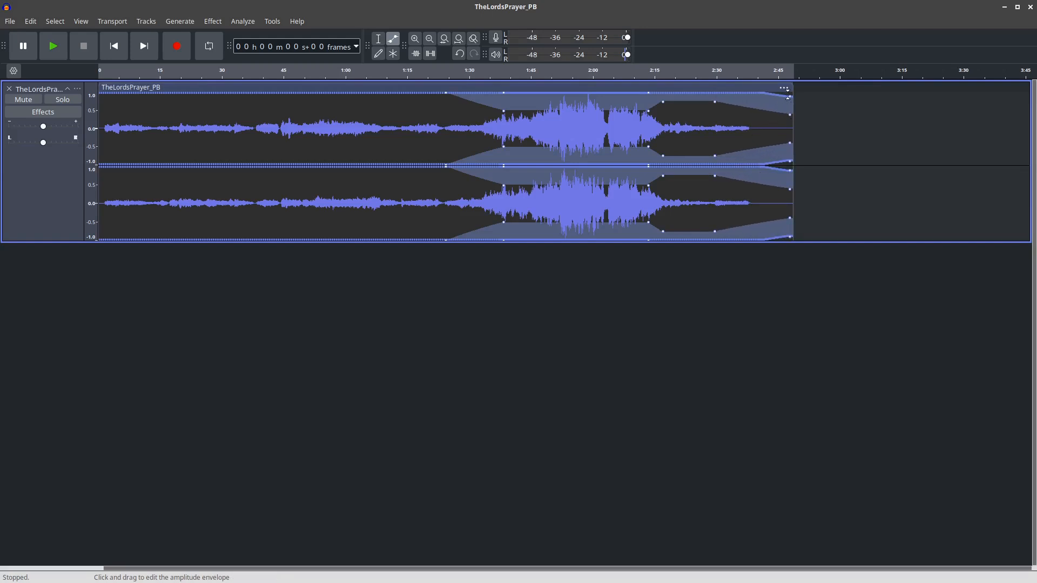
drag(787, 97, 792, 116)
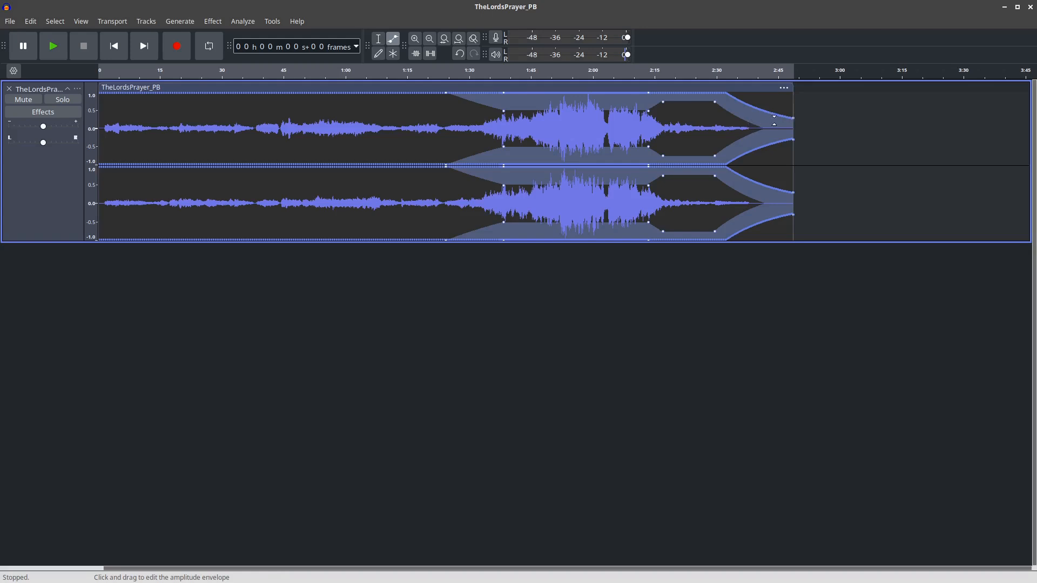
mouse_move(792, 118)
mouse_down()
mouse_move(787, 108)
mouse_move(792, 118)
mouse_up()
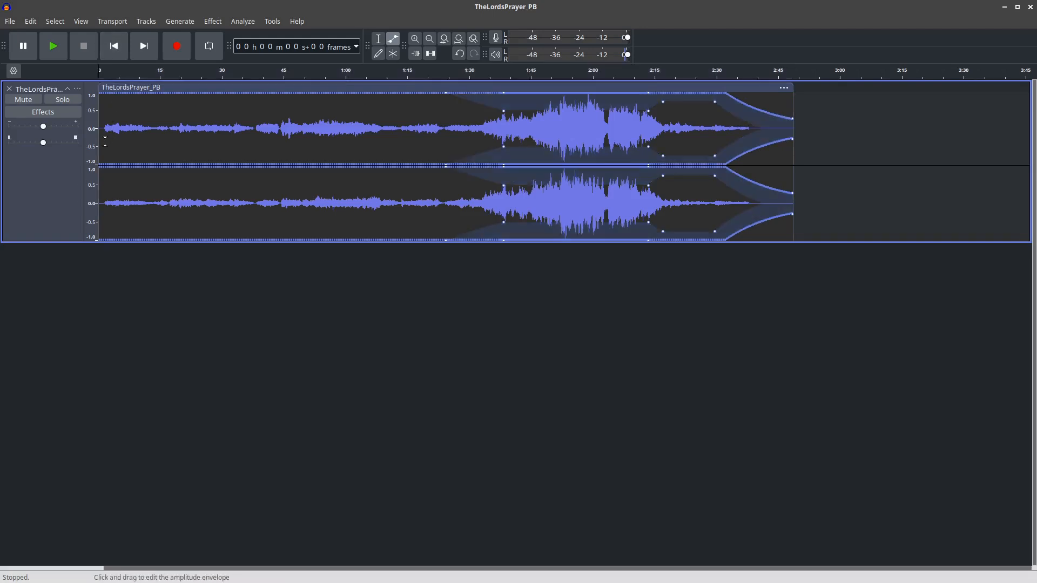
- Shape a fade-in in the amplitude envelope over about the first 2.5 seconds of the clip
scroll(105, 141, up, 9)
click(120, 50)
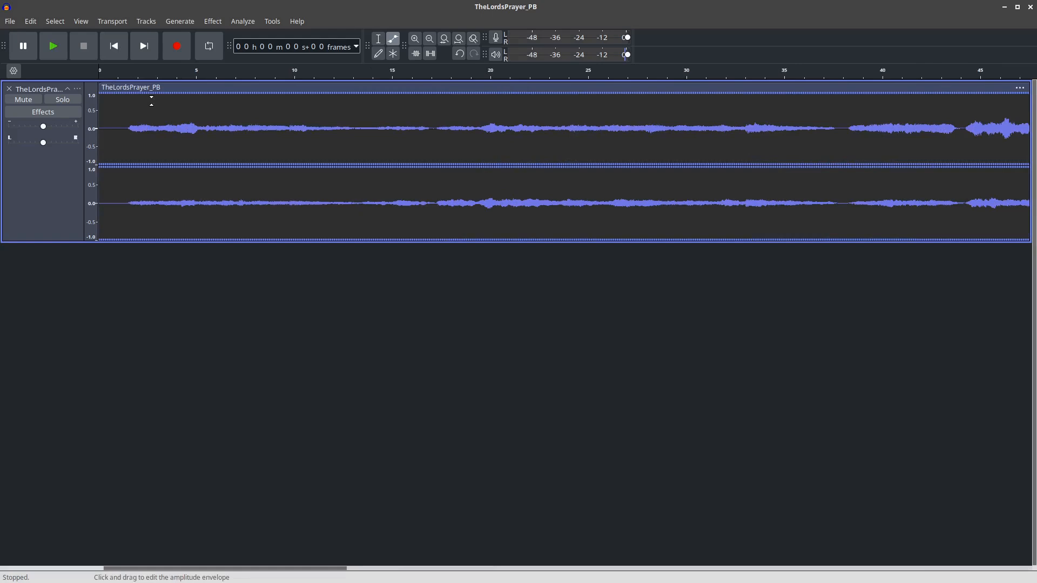
drag(149, 93, 139, 98)
drag(143, 100, 129, 125)
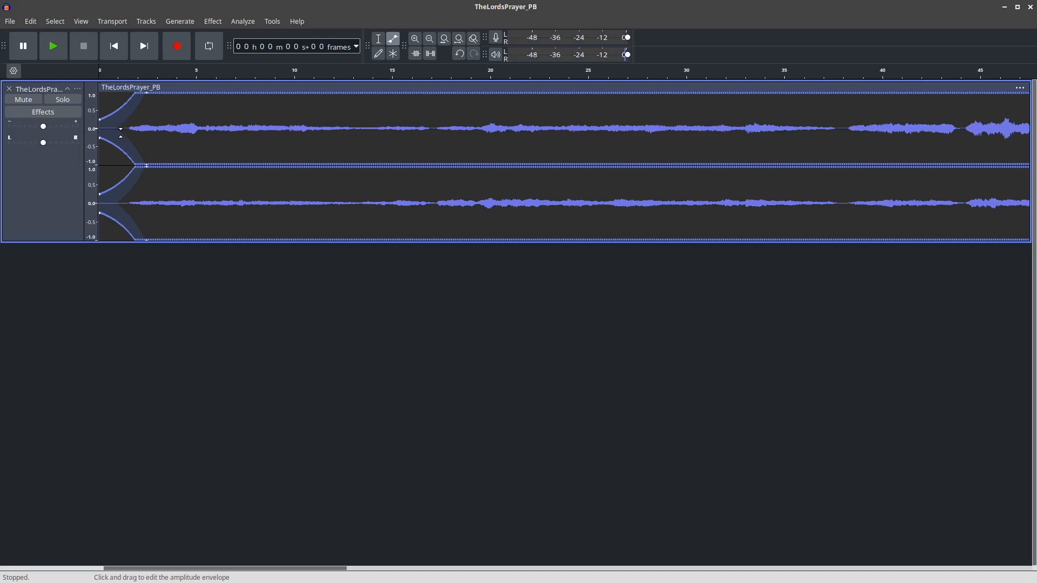
- Mix and render the entire clip to a new track, then remove the original track that carries the envelope points
click(430, 38)
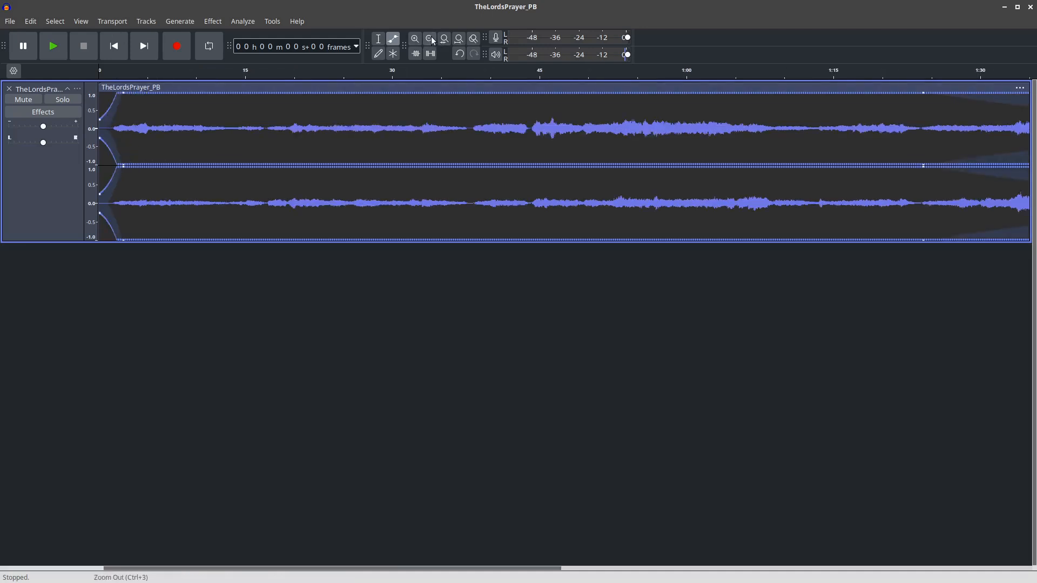
click(431, 36)
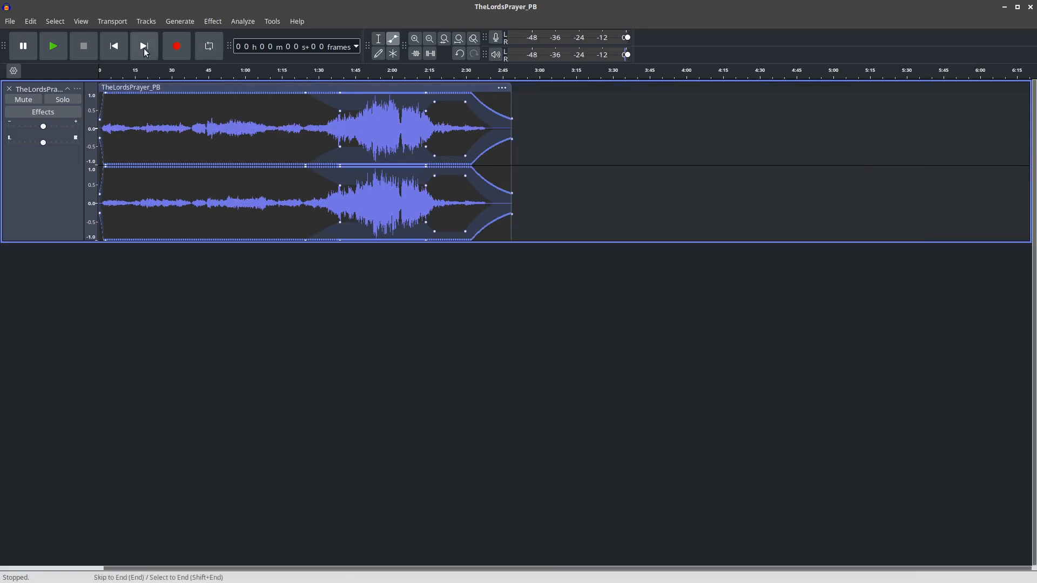
click(378, 38)
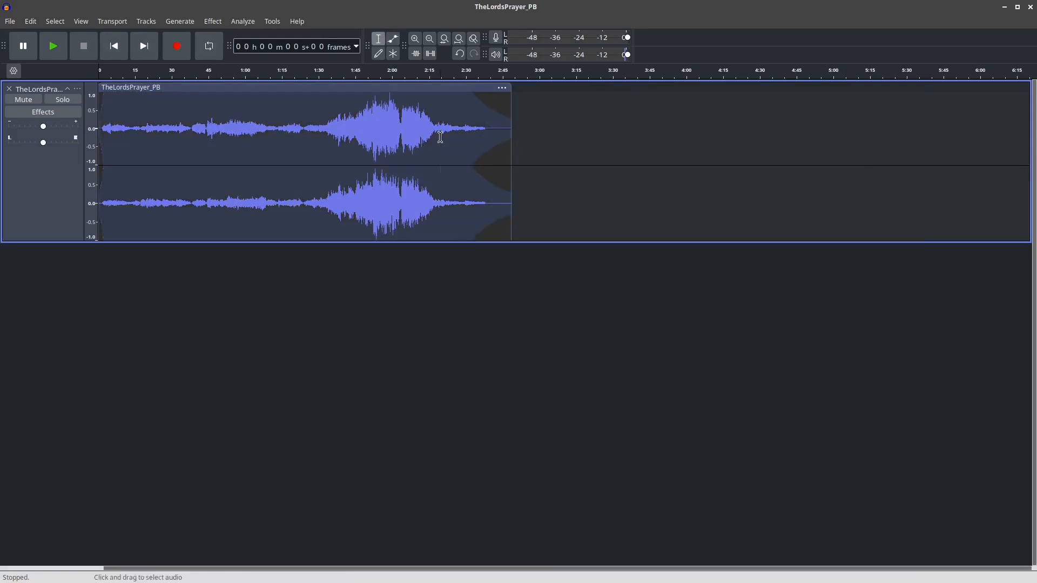
key(ctrl+a)
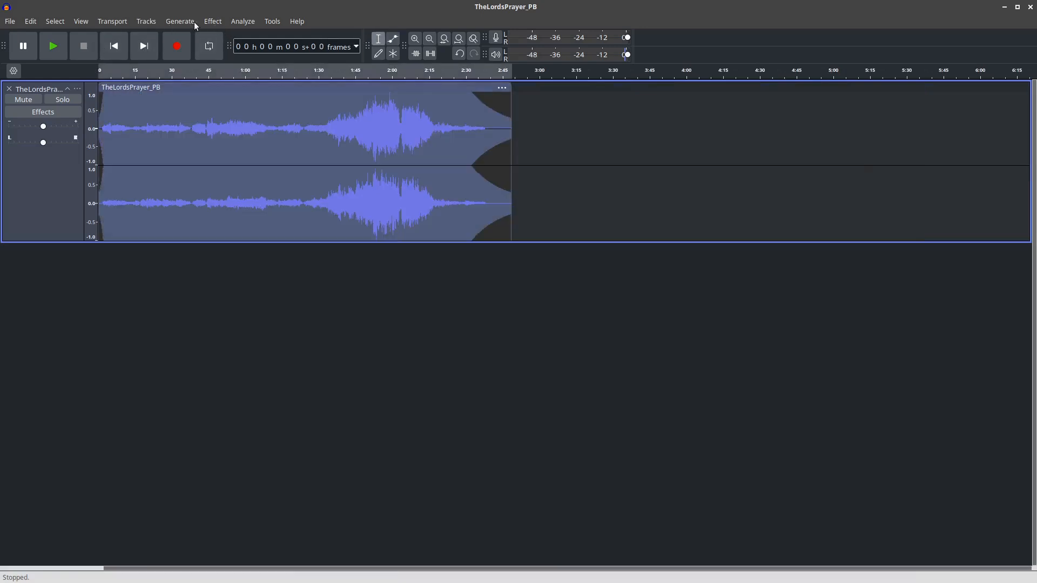
click(153, 21)
mouse_move(160, 39)
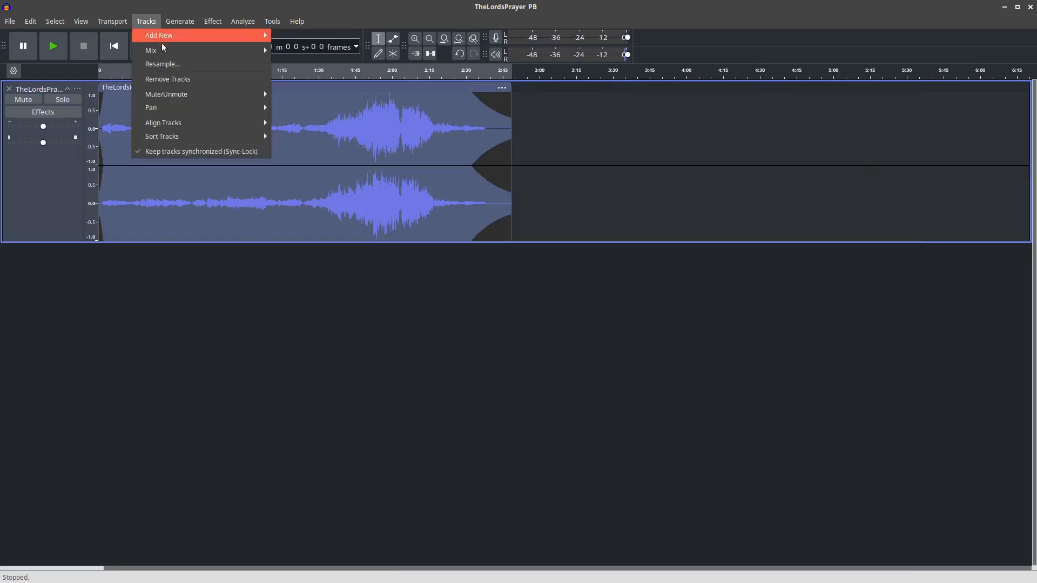
mouse_move(225, 49)
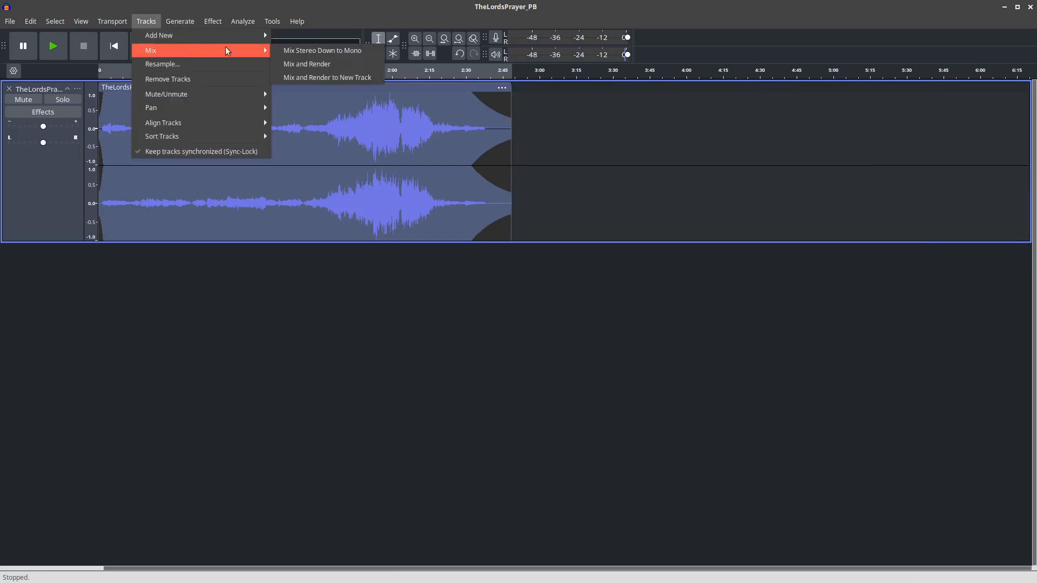
click(300, 80)
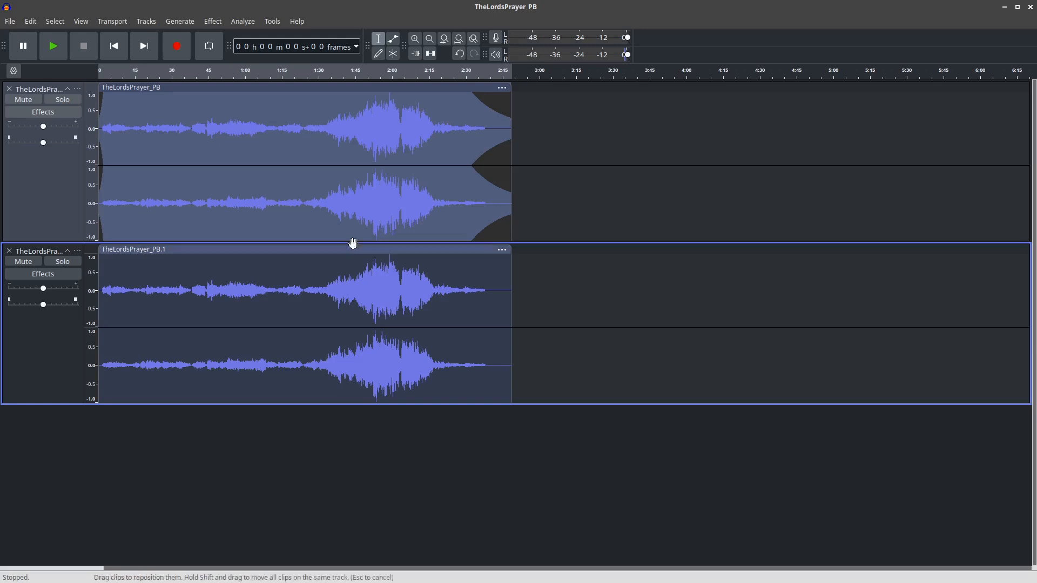
click(9, 88)
- Play short portions of the rendered track from about 0:53 and 1:51 to compare the quiet and loud passages
click(346, 137)
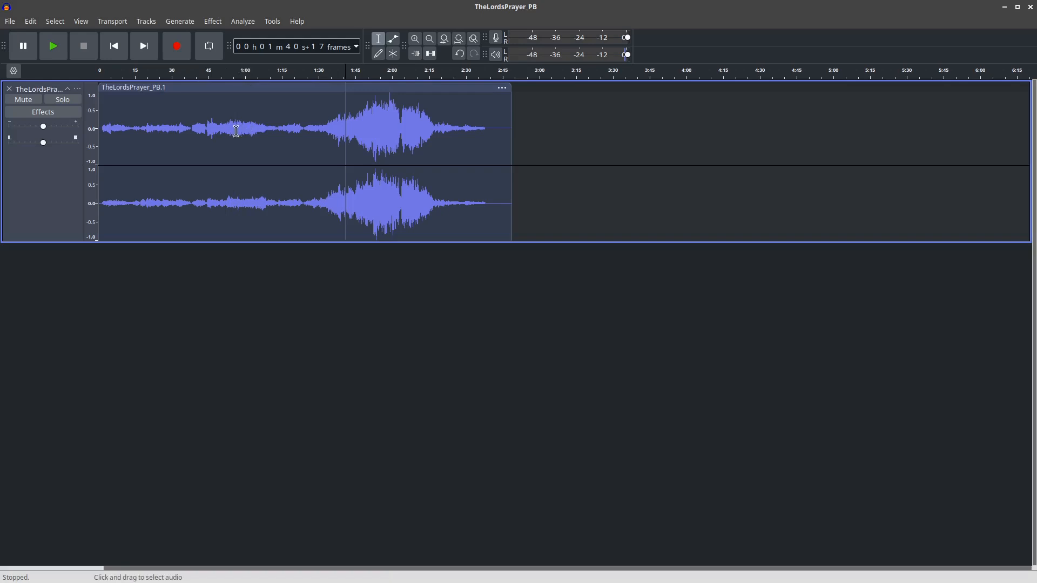
click(228, 71)
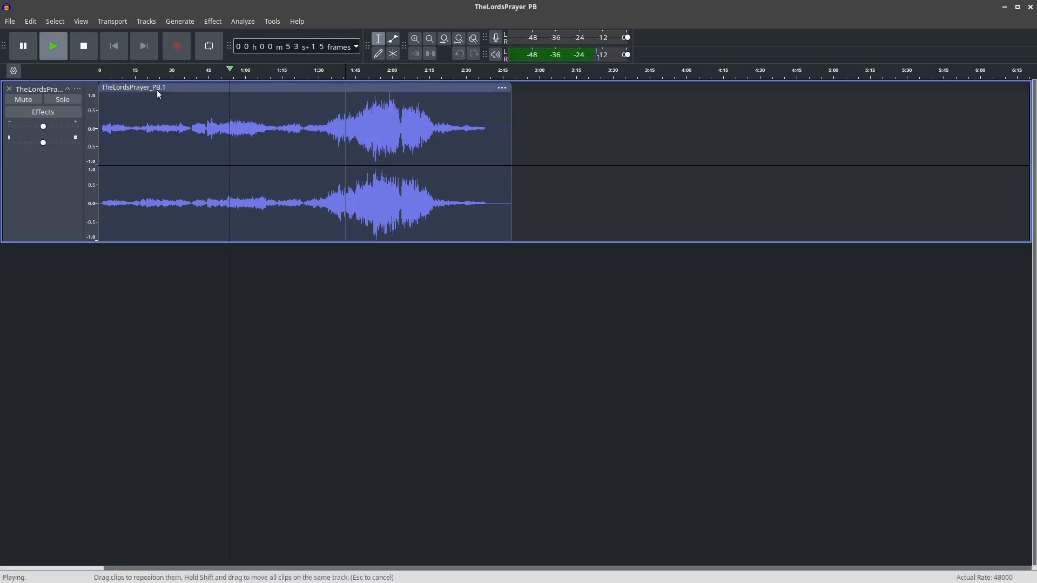
click(88, 47)
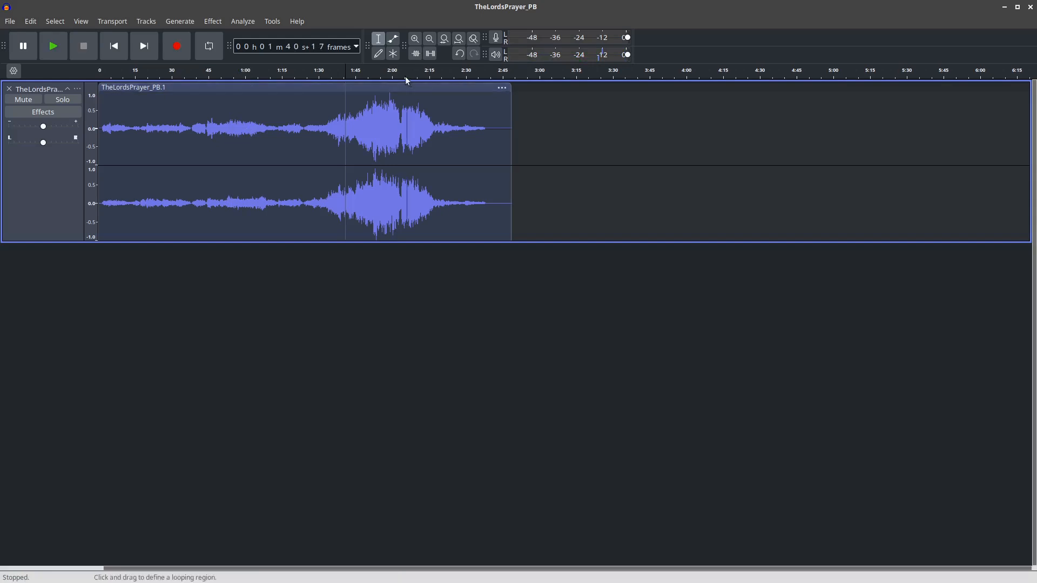
click(372, 70)
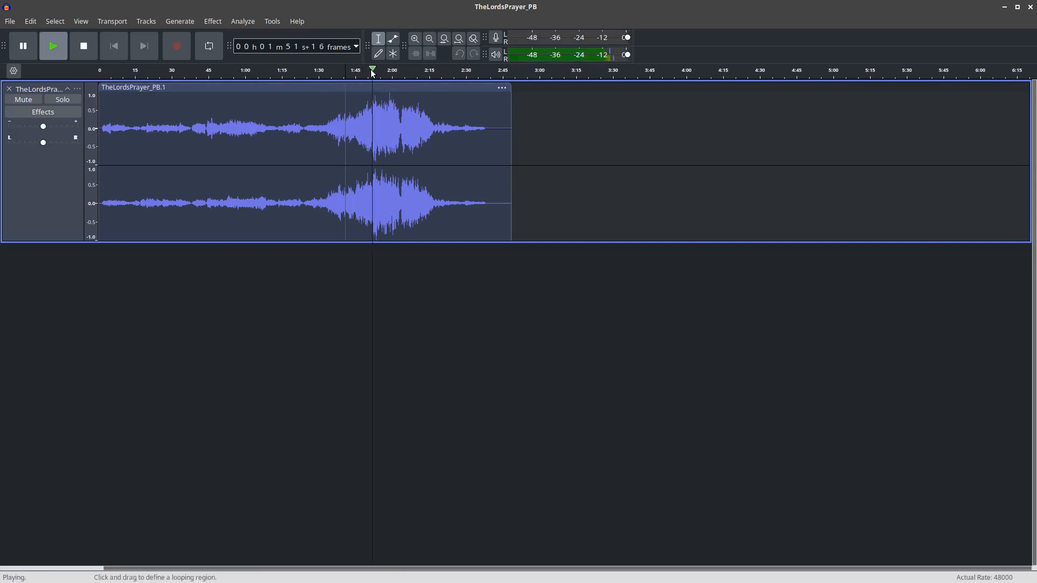
click(93, 49)
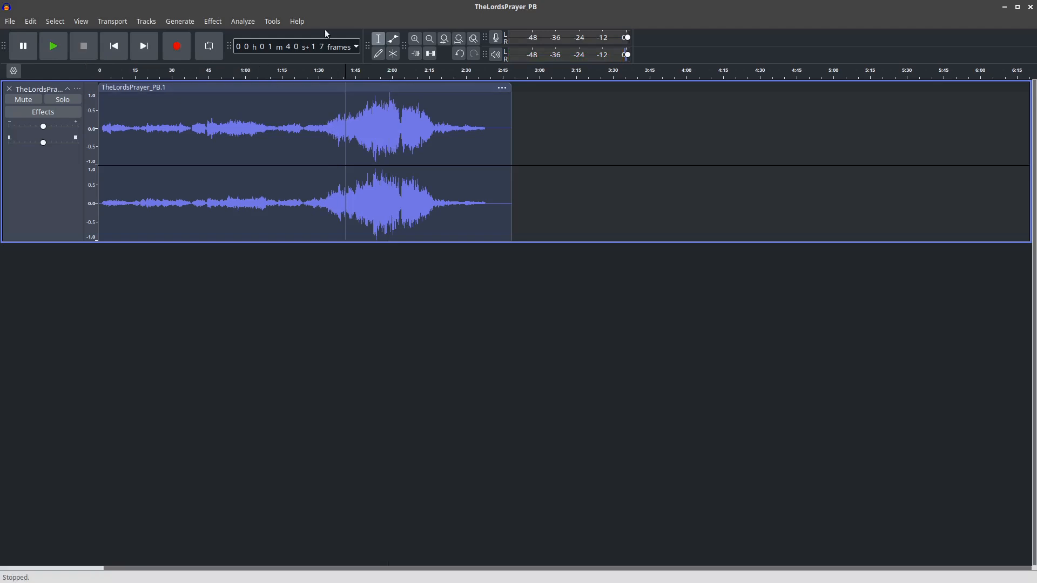
- Boost the quiet opening again with envelope points at about 1:23 and 1:42, ramping back to the normal level
click(393, 38)
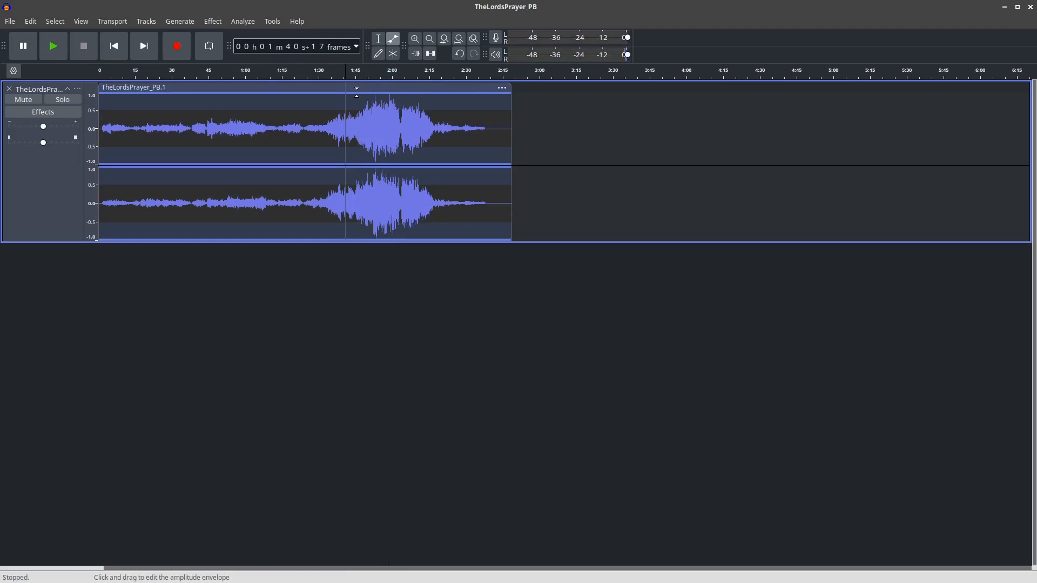
drag(342, 92, 300, 98)
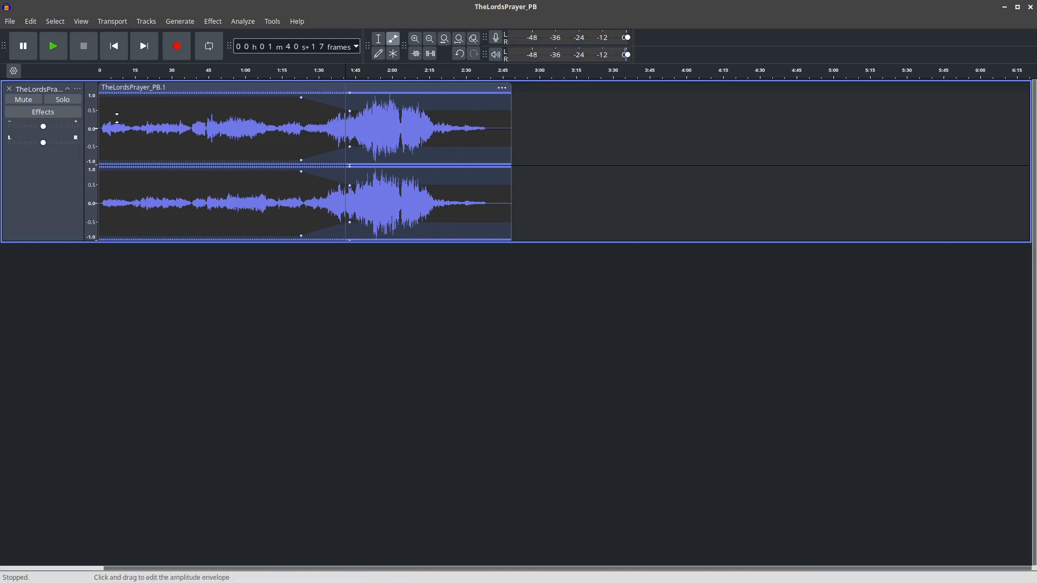
- Mix and render the re-boosted clip to a new track and remove the previous track
click(378, 39)
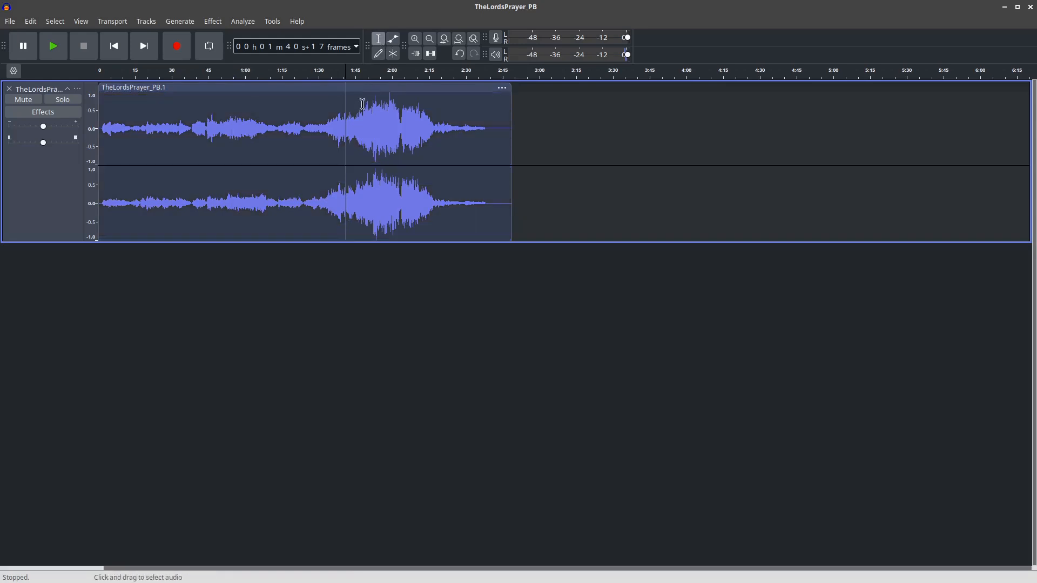
double_click(362, 104)
click(144, 21)
mouse_move(189, 22)
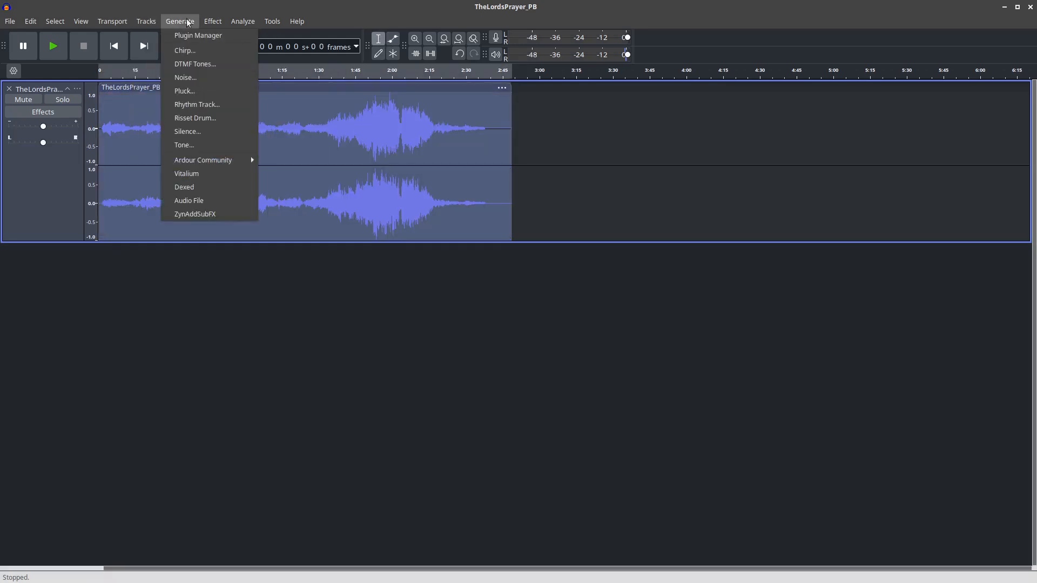
mouse_move(145, 21)
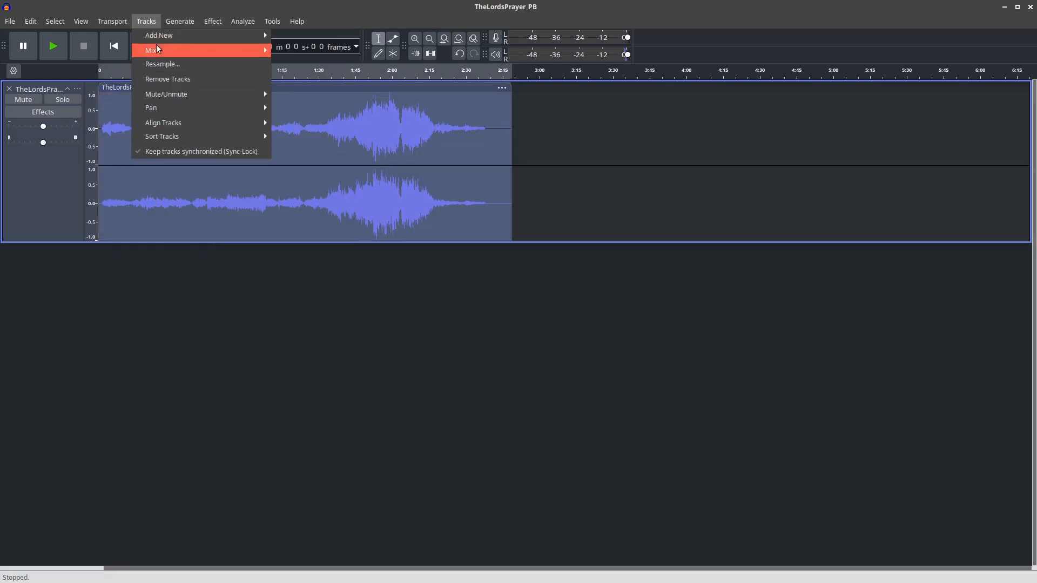
mouse_move(158, 49)
click(327, 77)
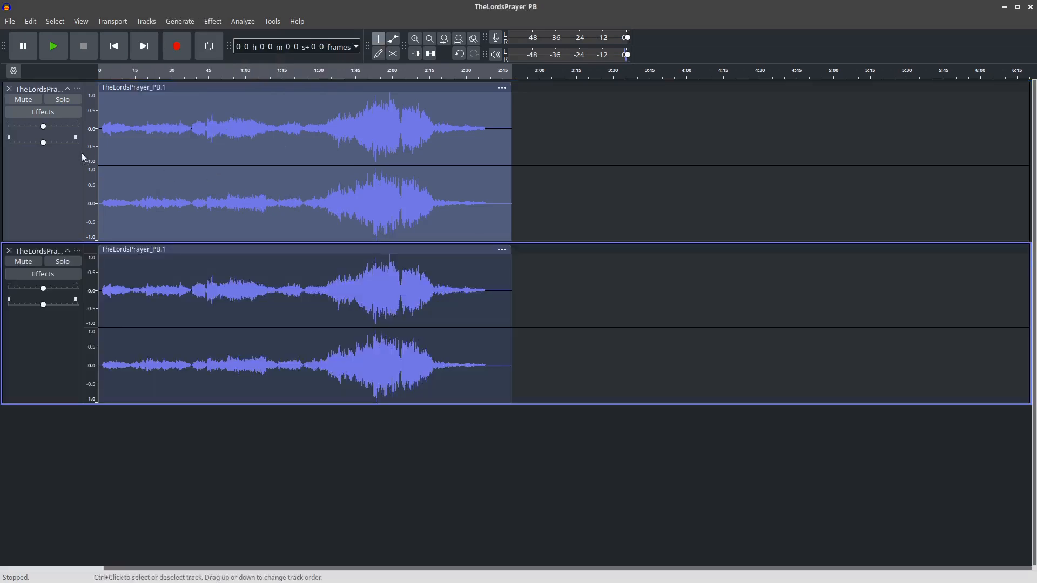
key(ctrl+z)
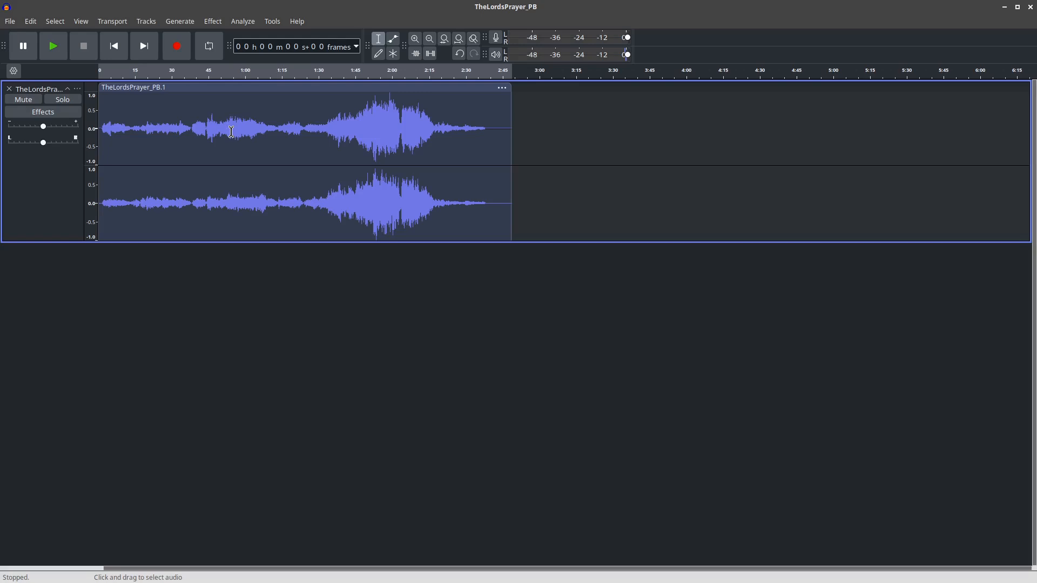
- Normalize the whole clip to a peak amplitude of -5 dB
click(294, 86)
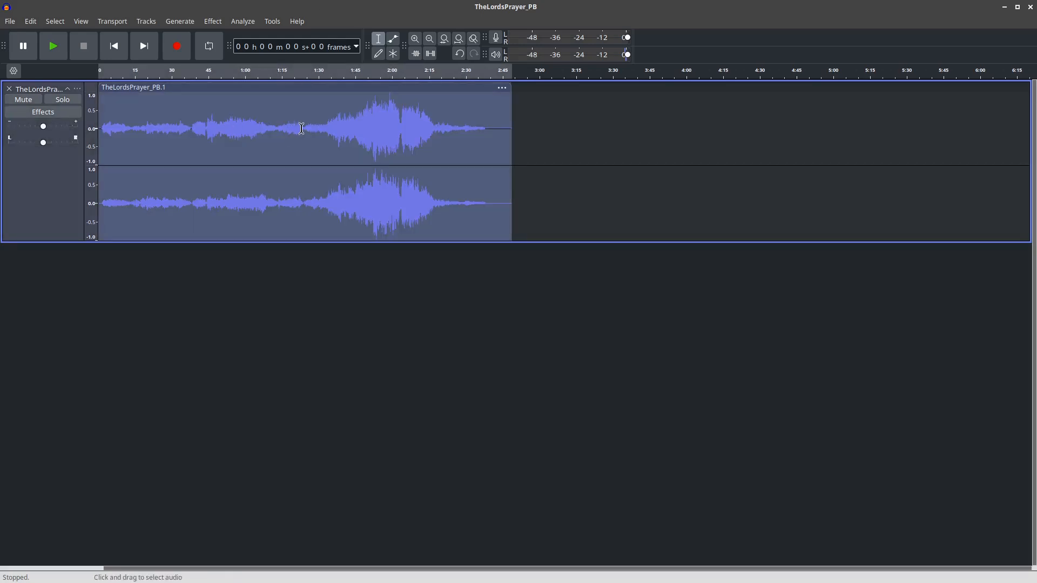
click(213, 22)
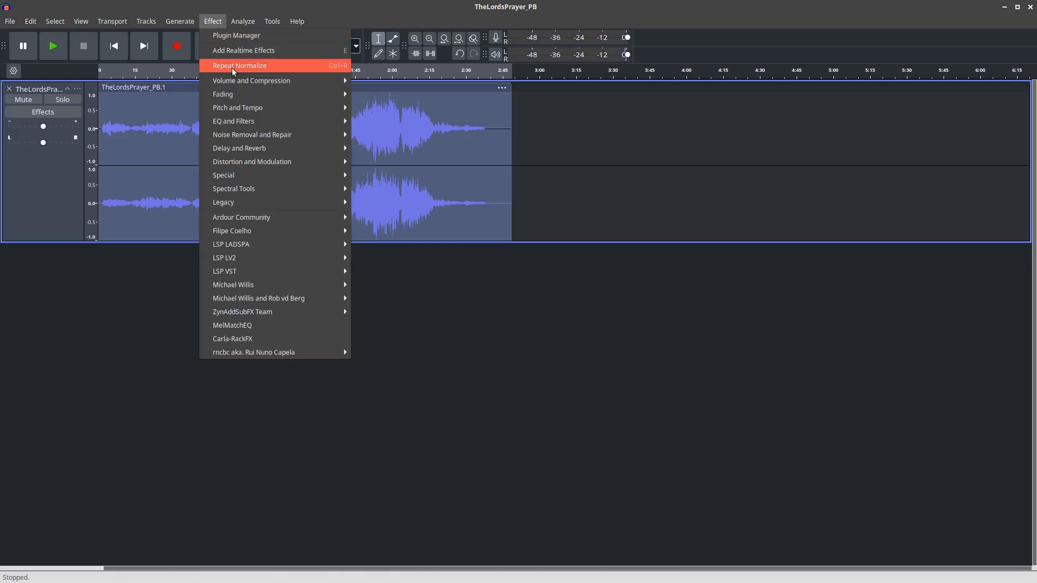
mouse_move(301, 82)
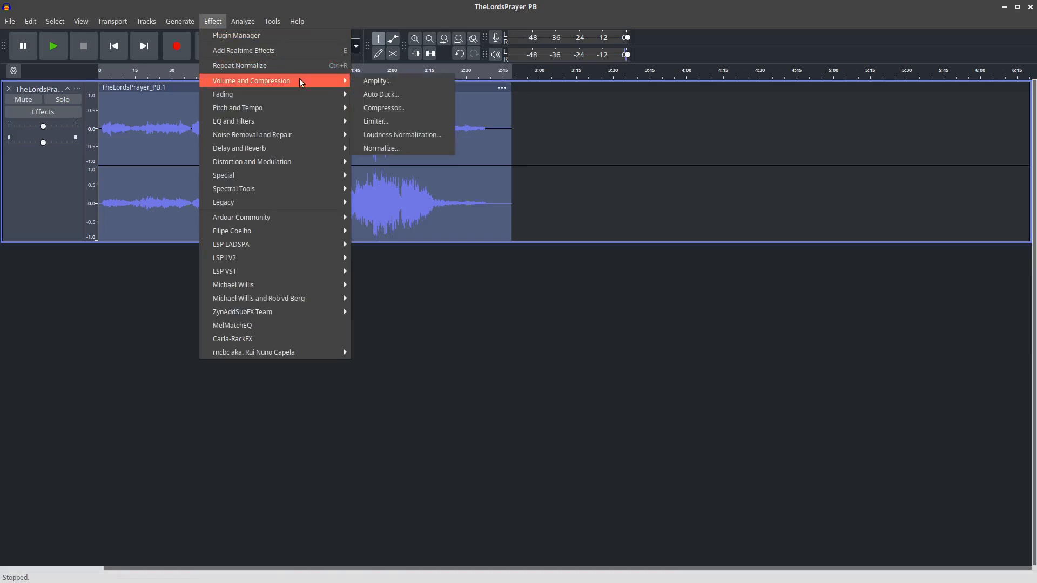
click(403, 149)
drag(559, 296, 521, 297)
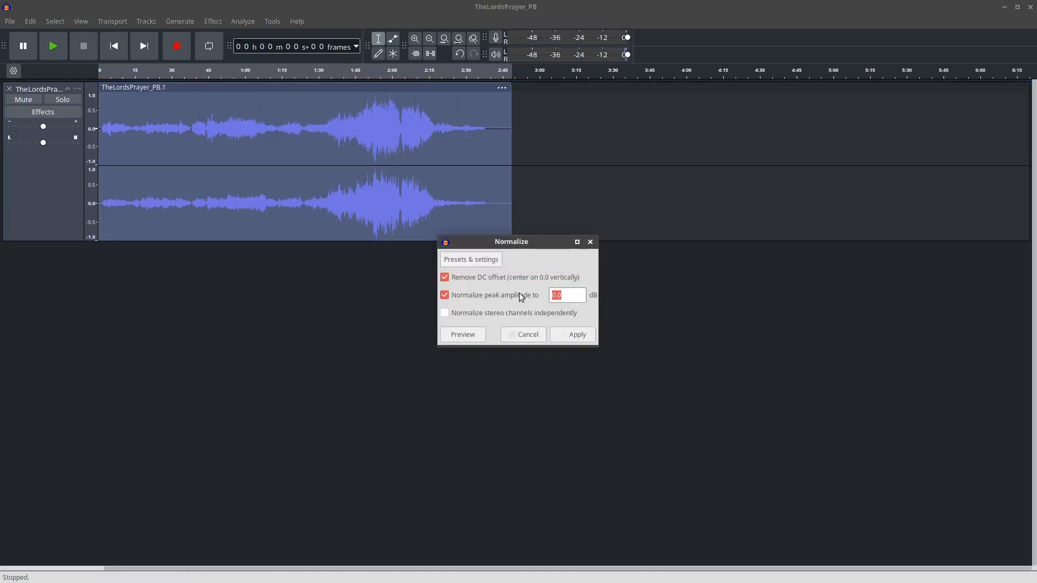
text(-5)
click(568, 334)
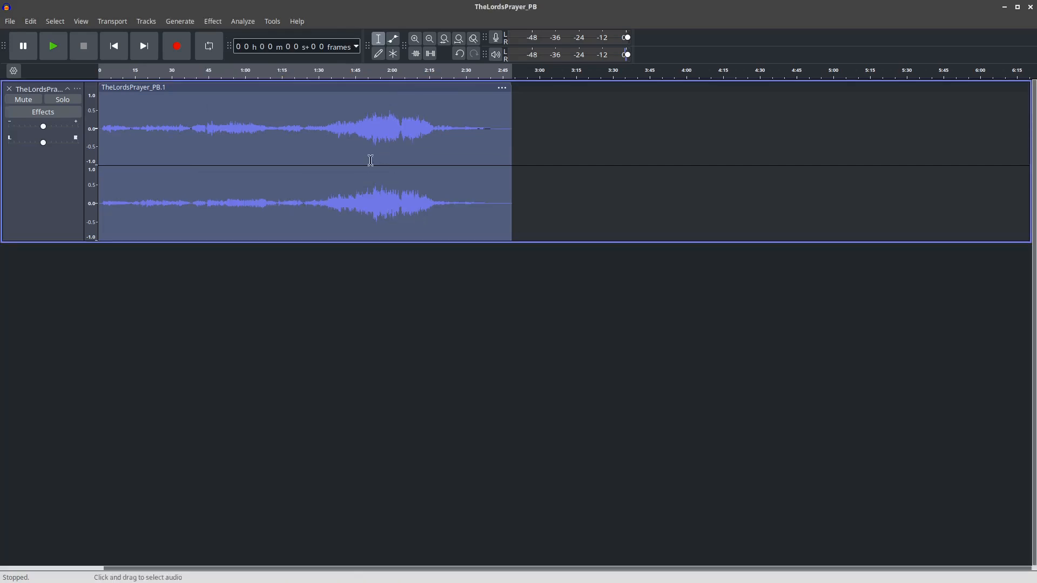
- Mix and render the normalized clip to a new track and mute the track it was rendered from
click(146, 21)
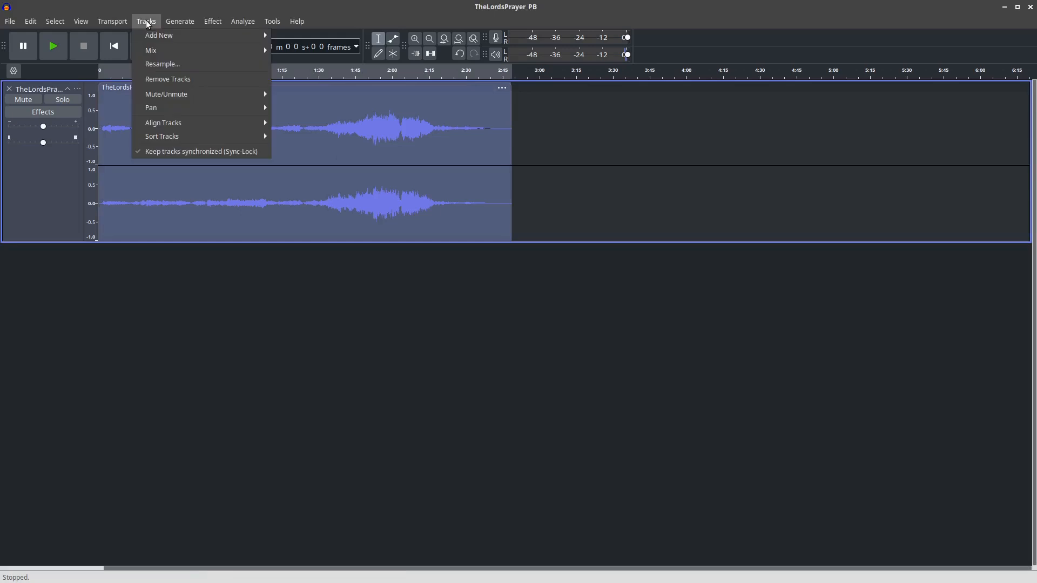
mouse_move(162, 51)
click(296, 78)
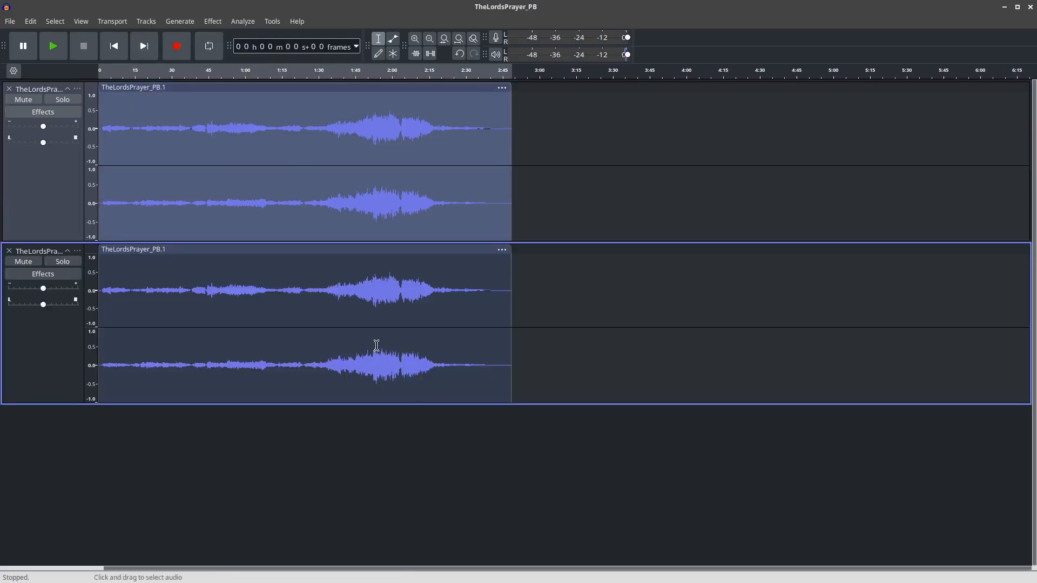
click(339, 314)
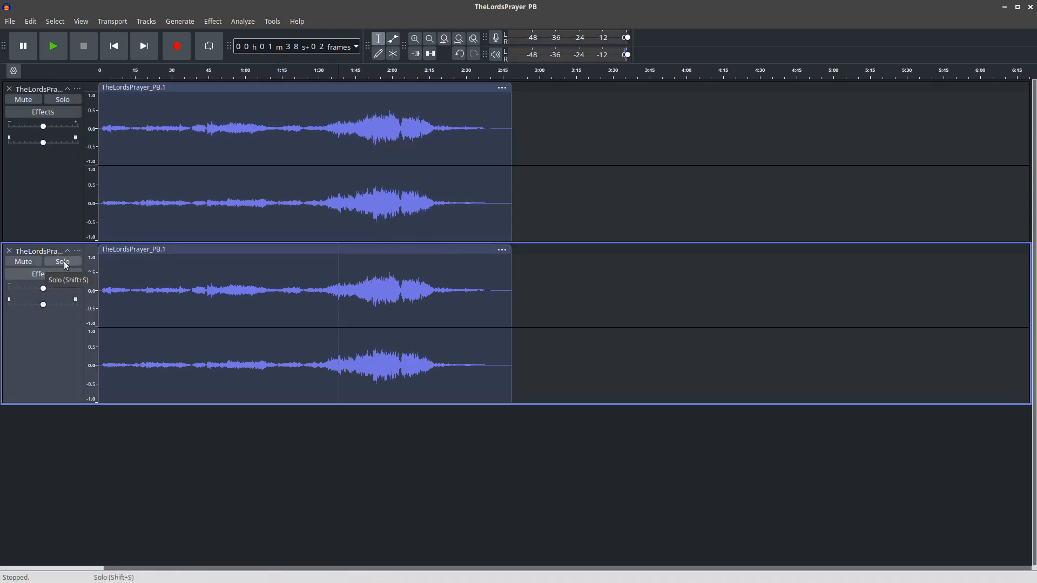
click(37, 101)
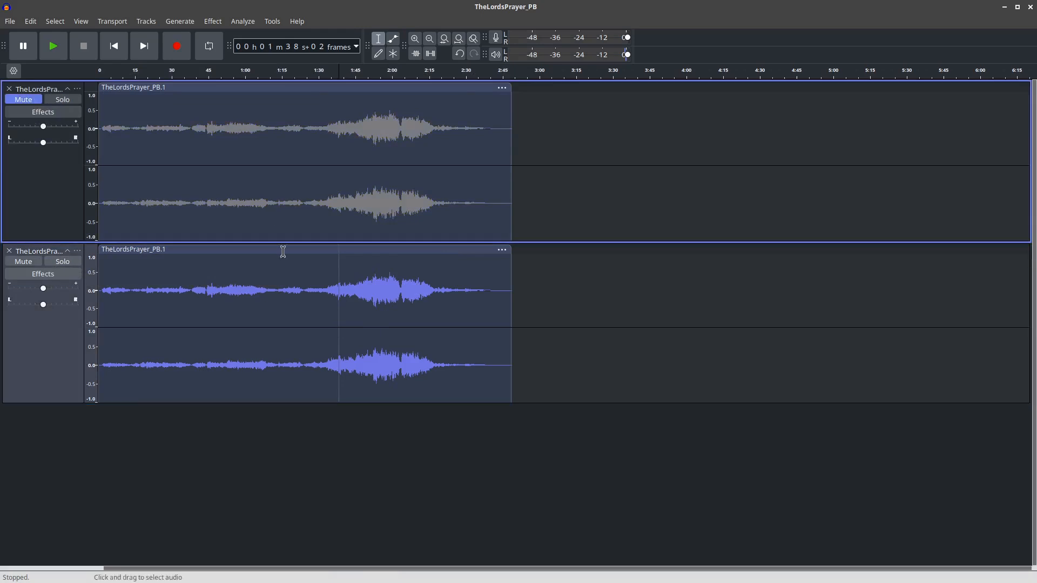
- Add an empty stereo track below the existing ones and place its cursor at the start of the timeline
click(153, 22)
mouse_move(162, 34)
click(300, 51)
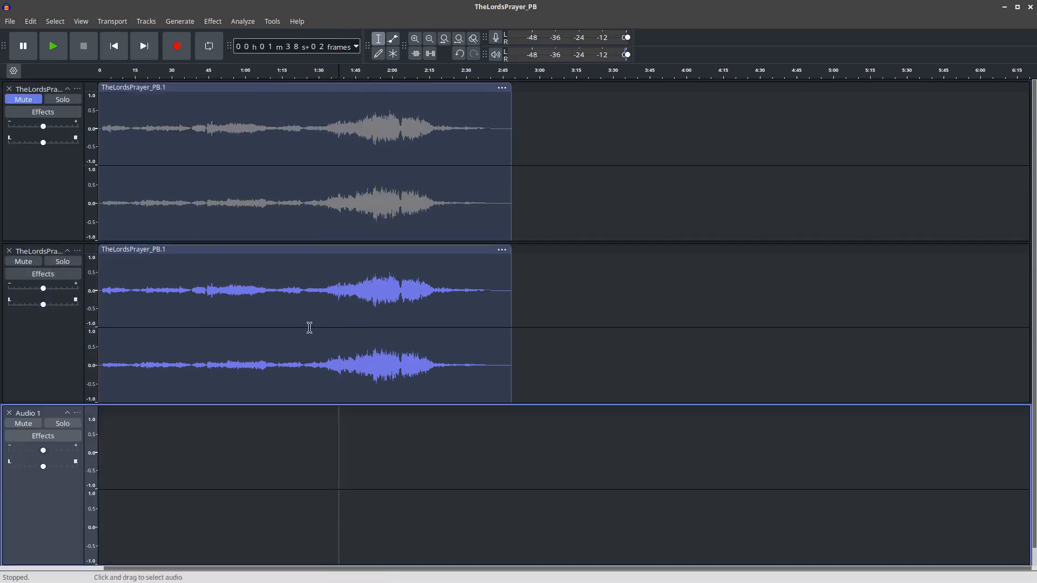
click(136, 448)
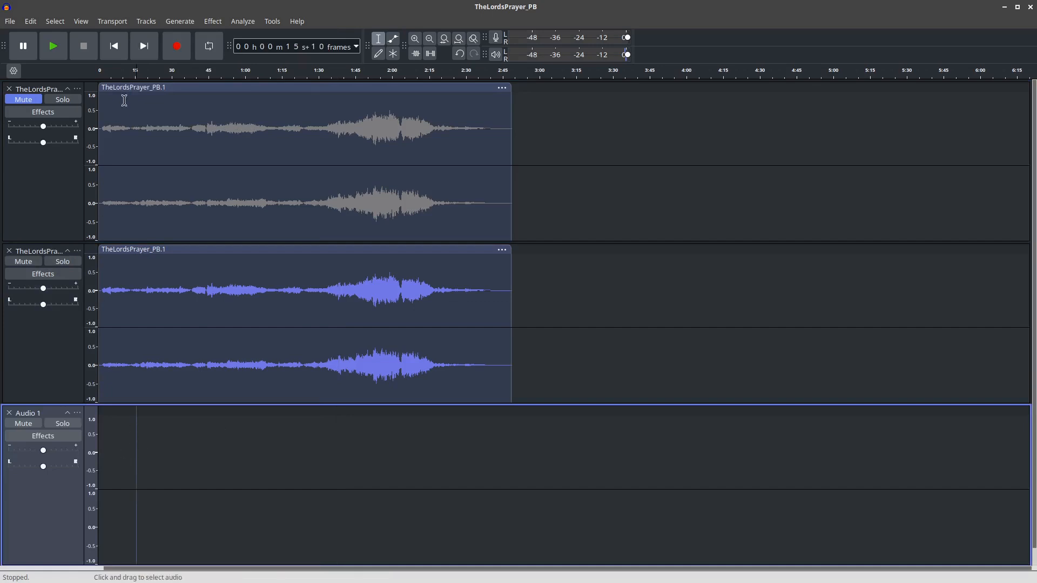
click(114, 46)
click(136, 426)
click(116, 47)
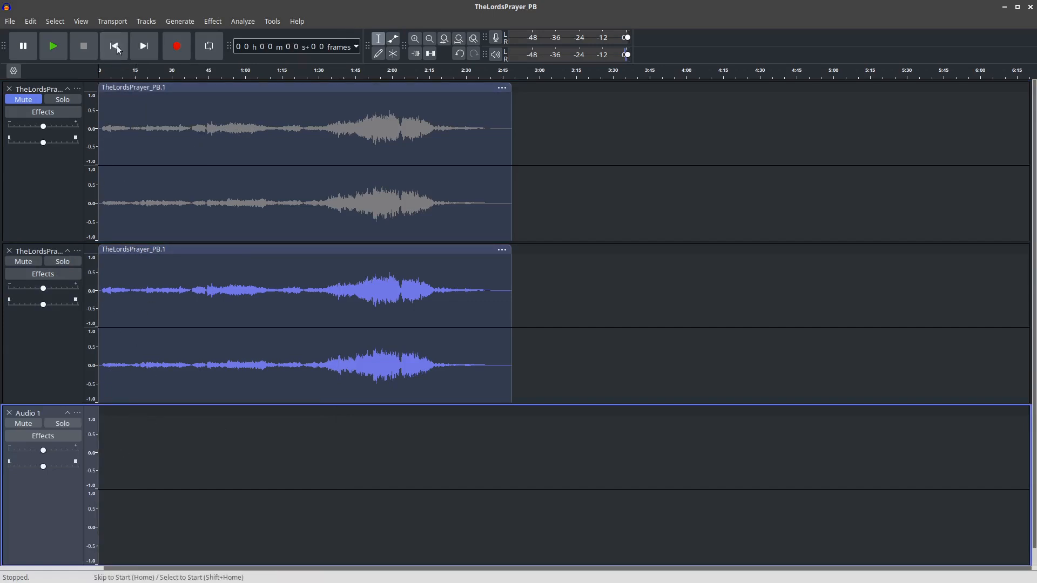
- Generate pink noise with an amplitude of 0.8 and a duration of 17.122 s on the empty stereo track
click(180, 22)
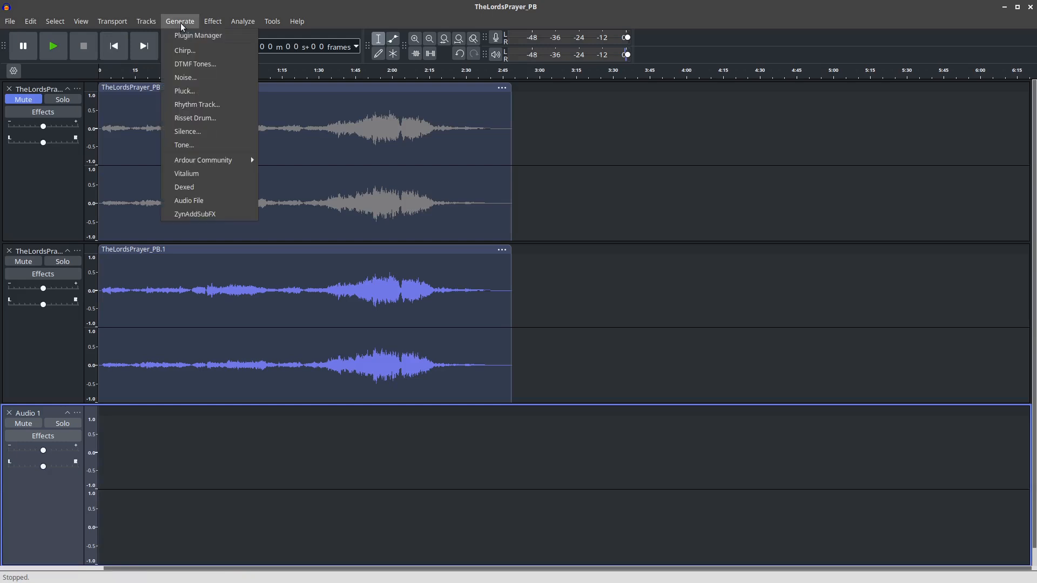
click(198, 78)
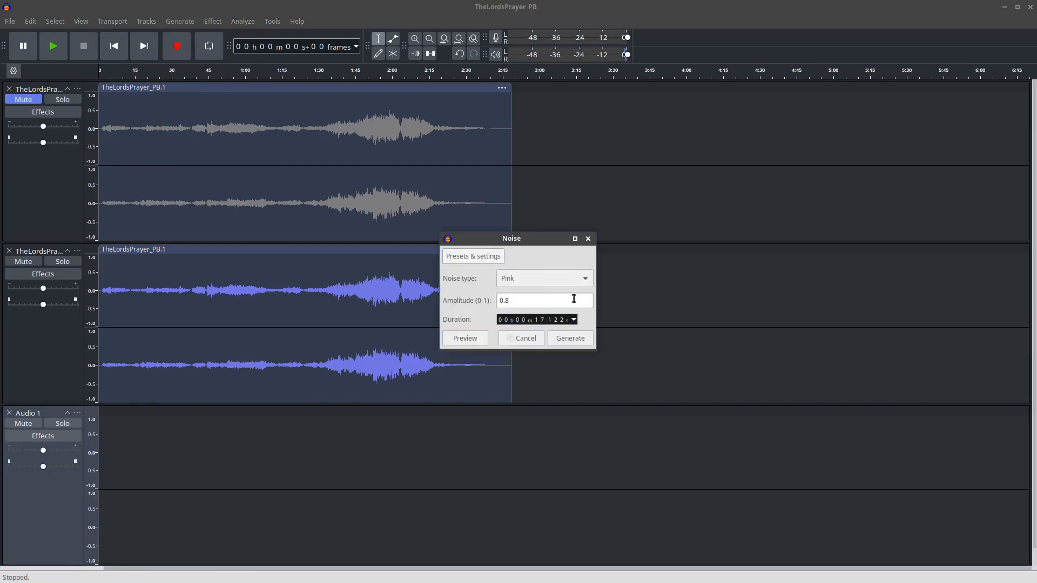
click(573, 282)
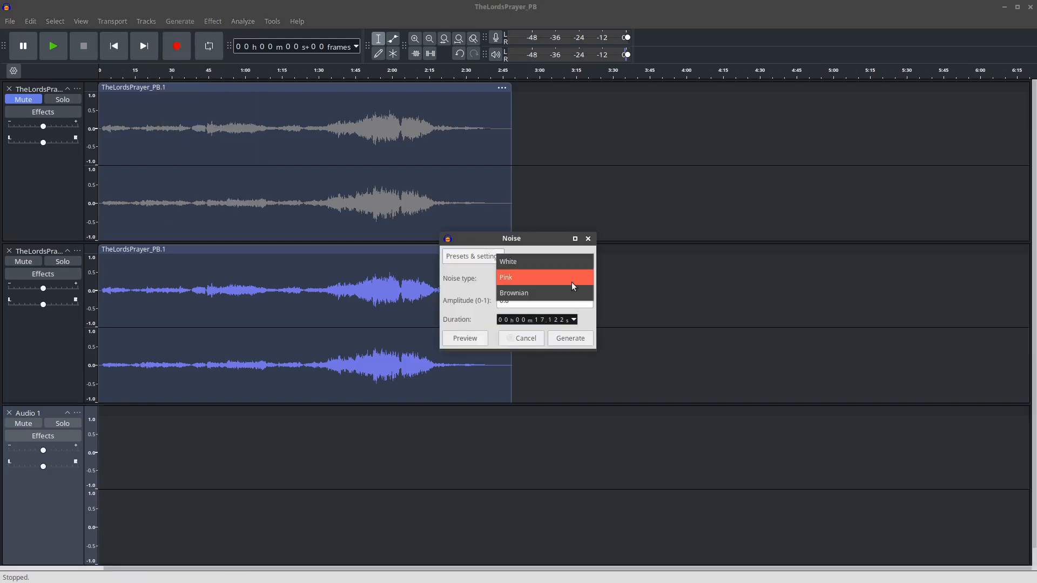
click(527, 280)
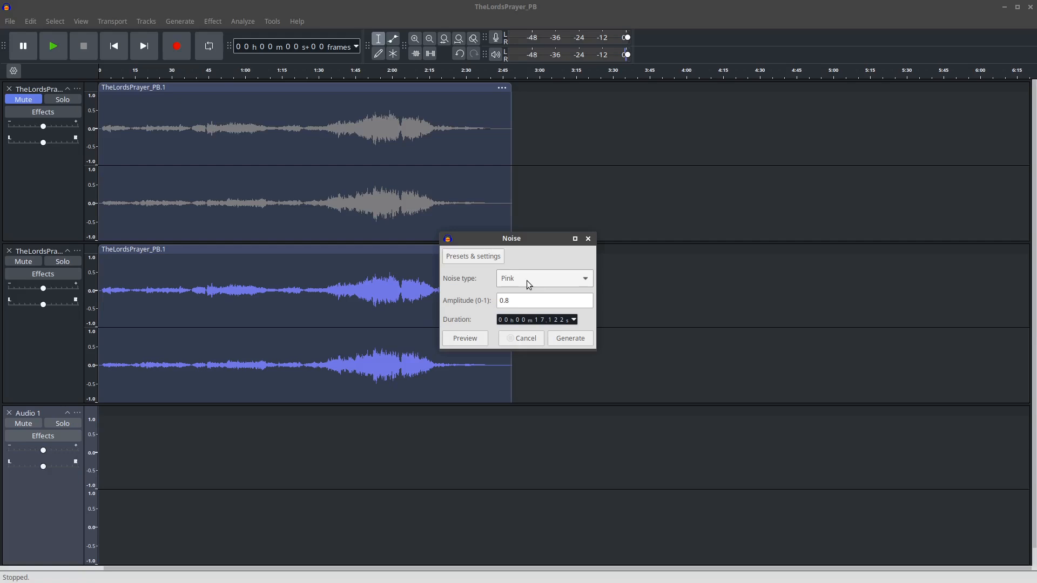
click(580, 341)
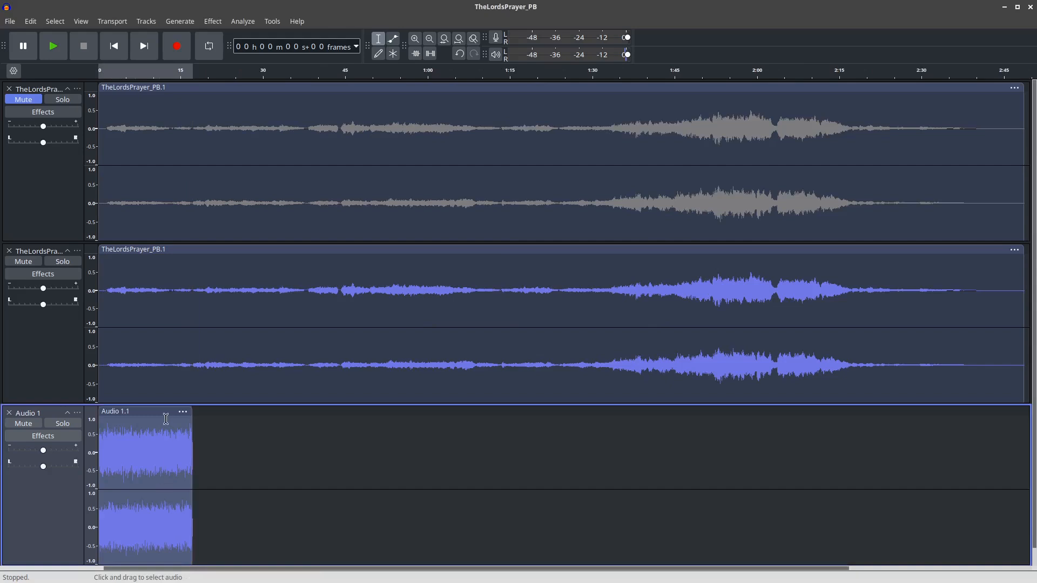
- Normalize the whole pink noise clip to a peak amplitude of -6 dB with DC offset removal
click(160, 455)
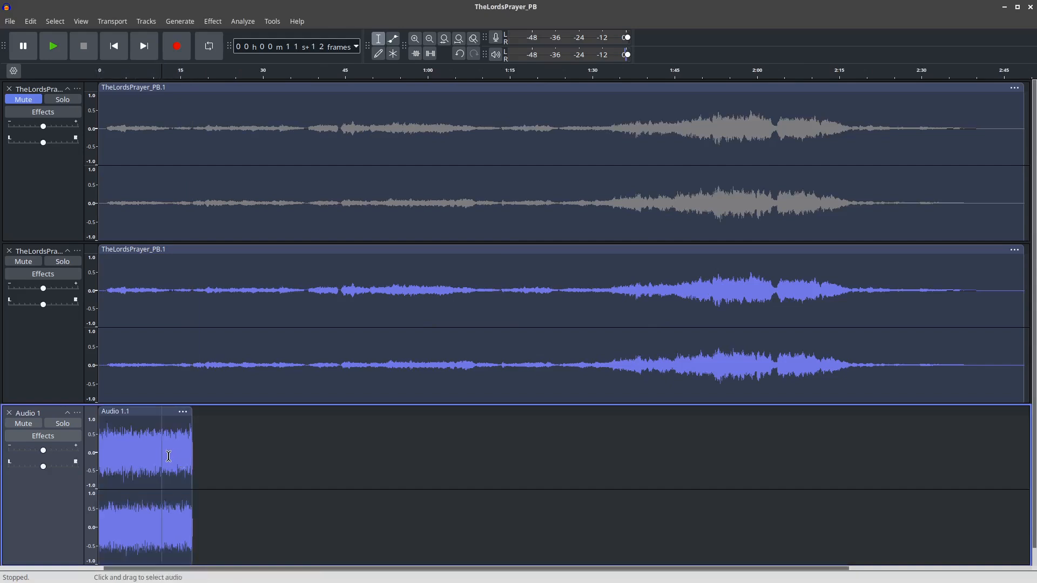
double_click(168, 455)
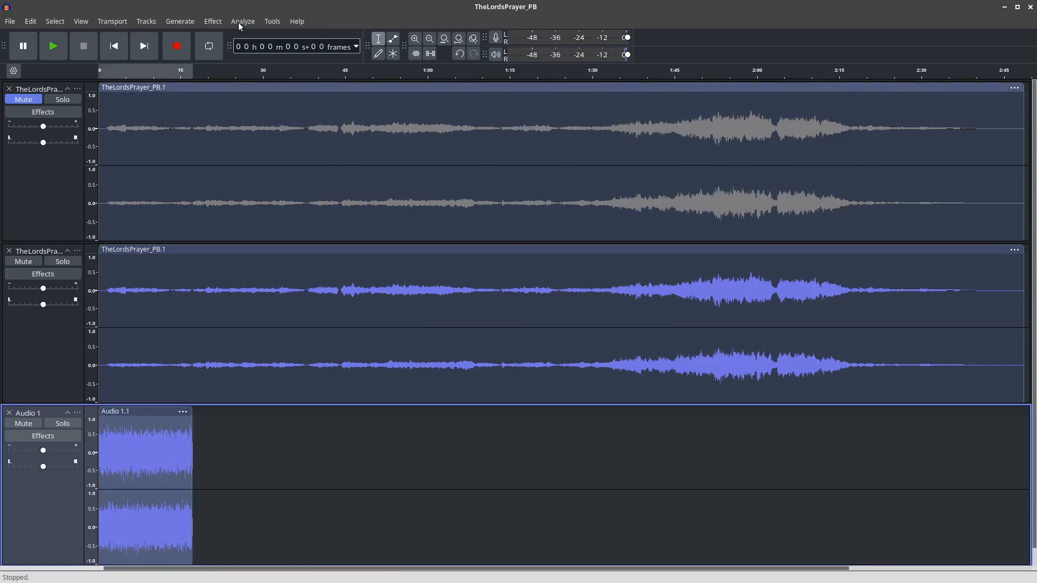
click(220, 24)
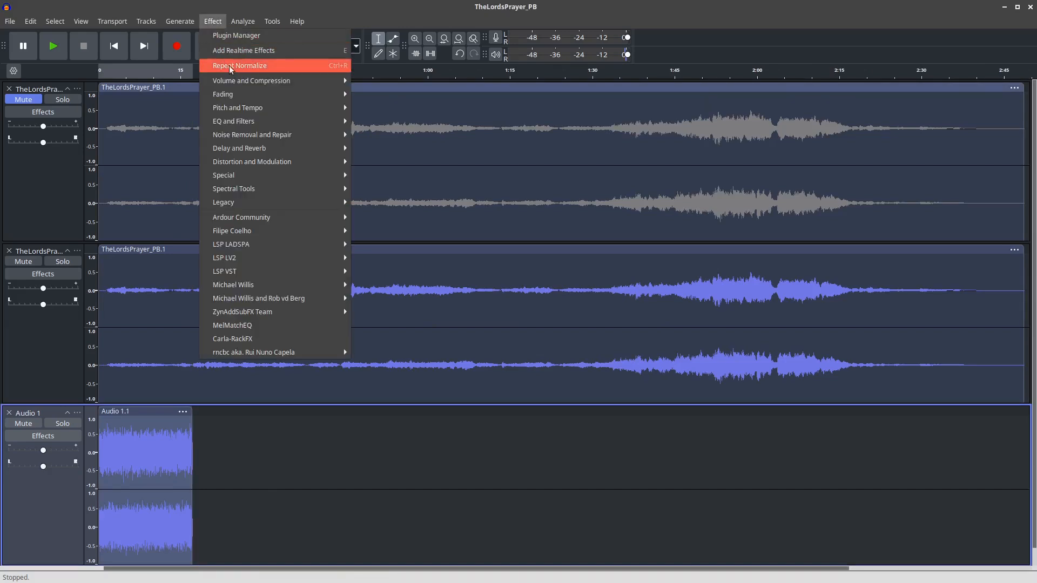
mouse_move(286, 83)
click(381, 148)
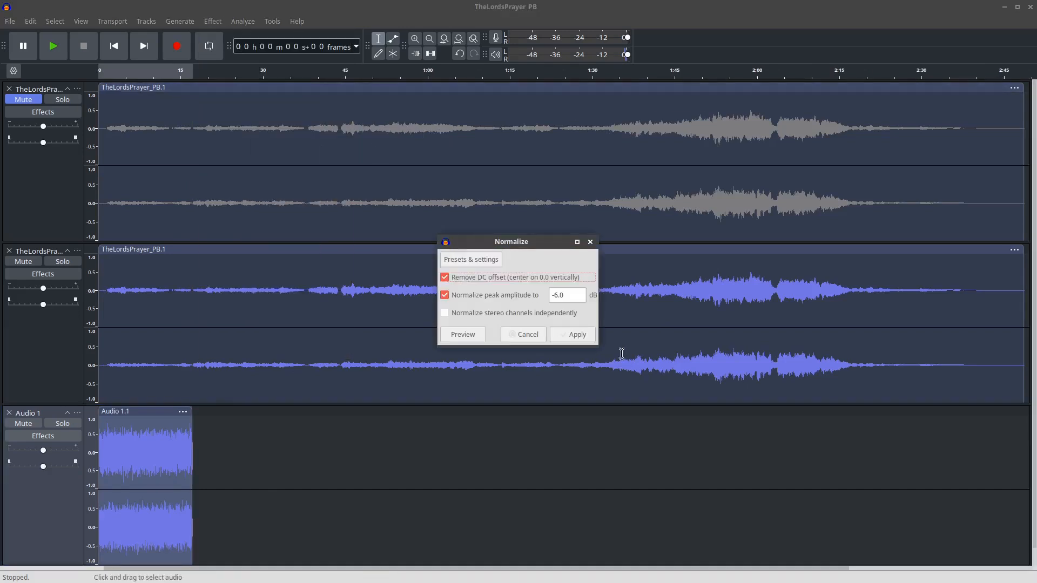
click(598, 347)
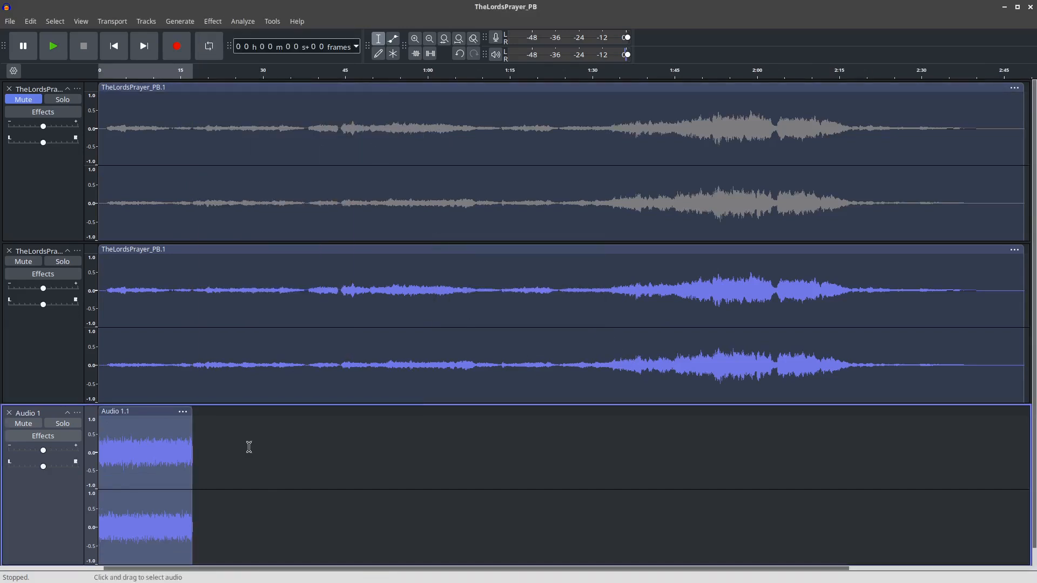
- Examine the frequency spectrum of the pink noise between about 3 s and 11 s
click(166, 454)
drag(162, 453, 115, 457)
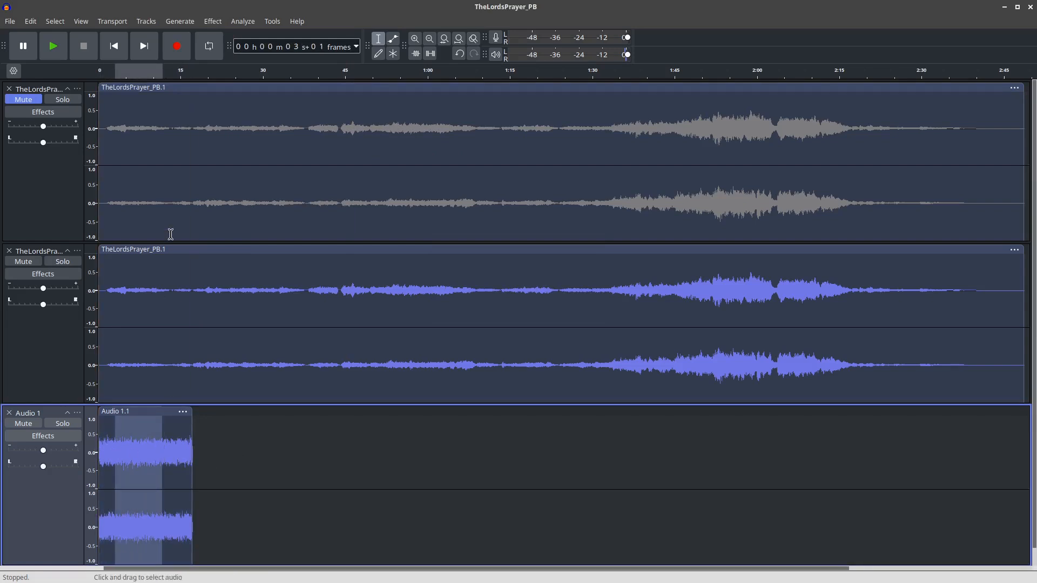
click(242, 22)
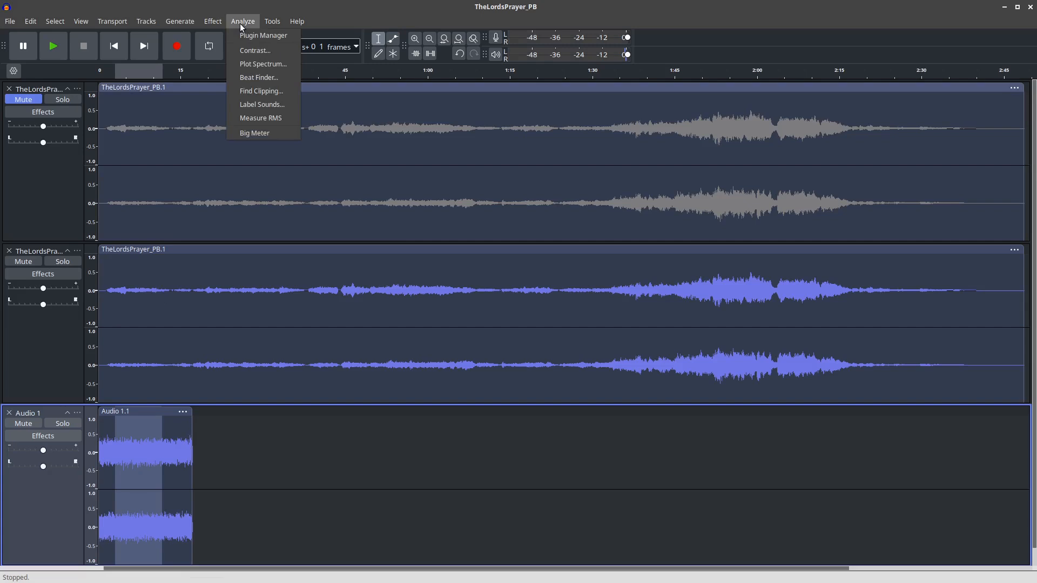
click(257, 64)
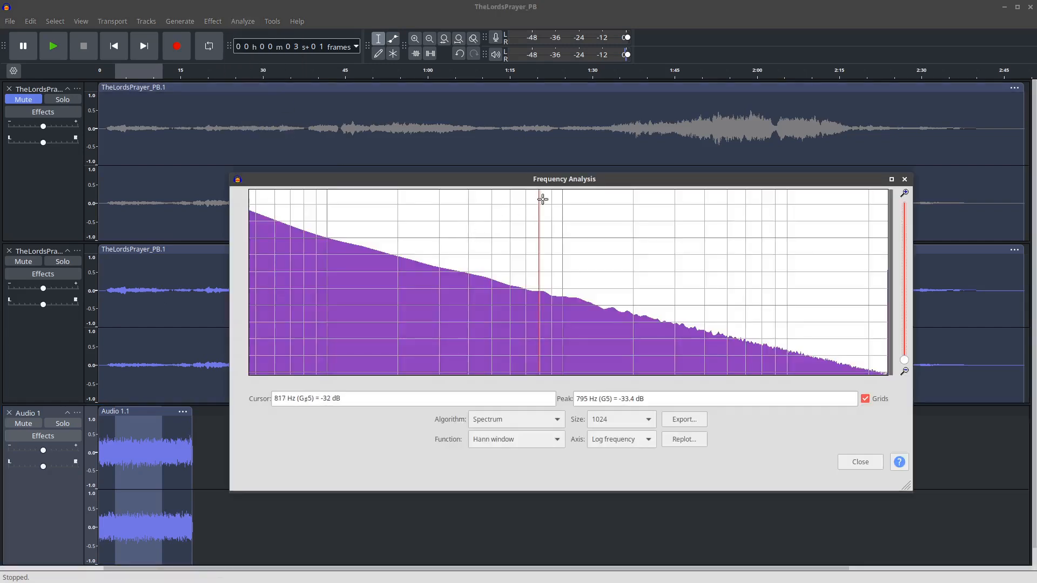
drag(542, 179, 506, 140)
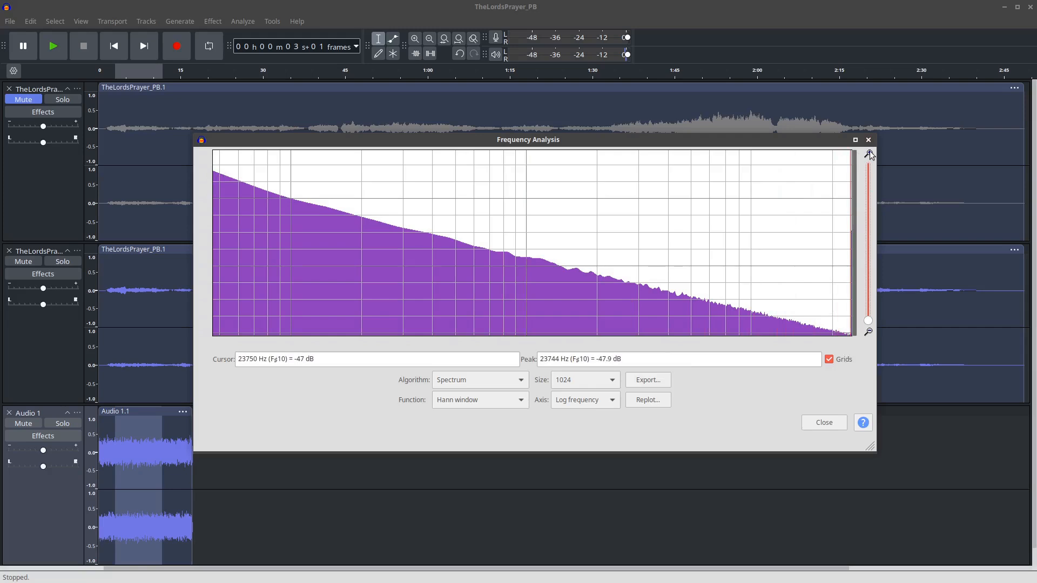
click(839, 425)
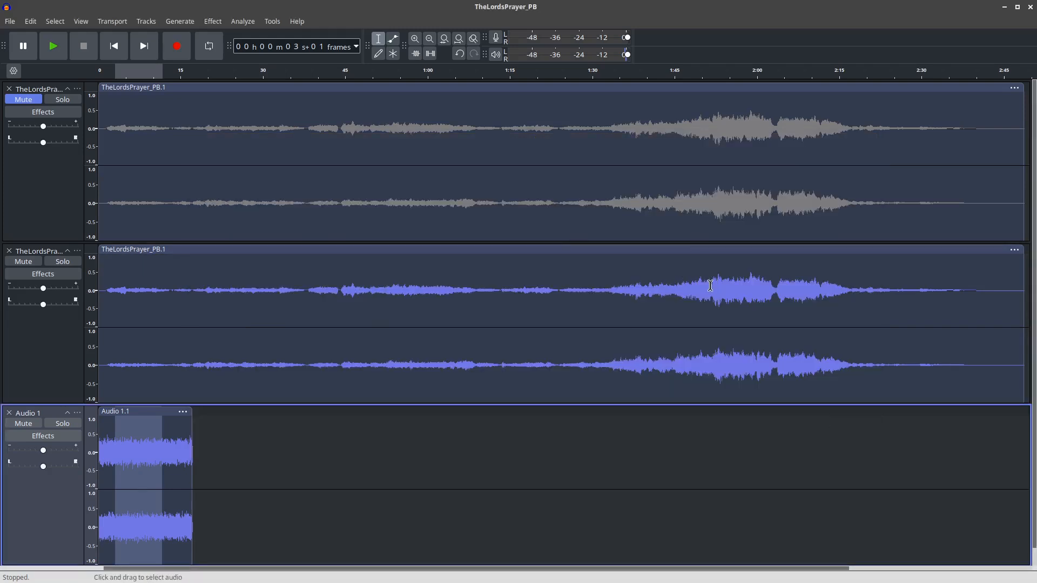
- Examine the frequency spectrum of the unmuted clip's loud passage from about 1:51 to 2:00
drag(710, 286, 760, 286)
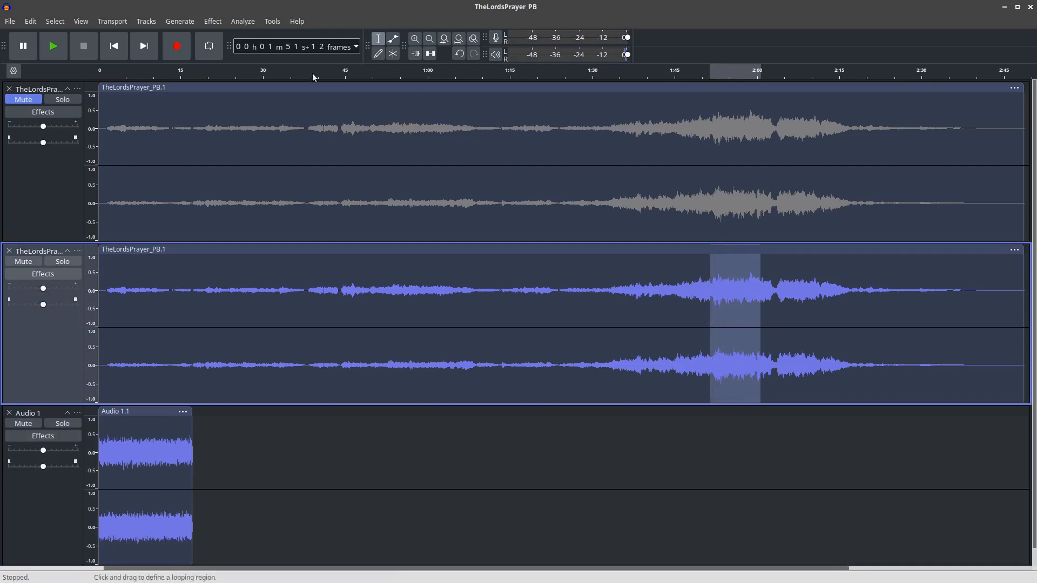
click(242, 22)
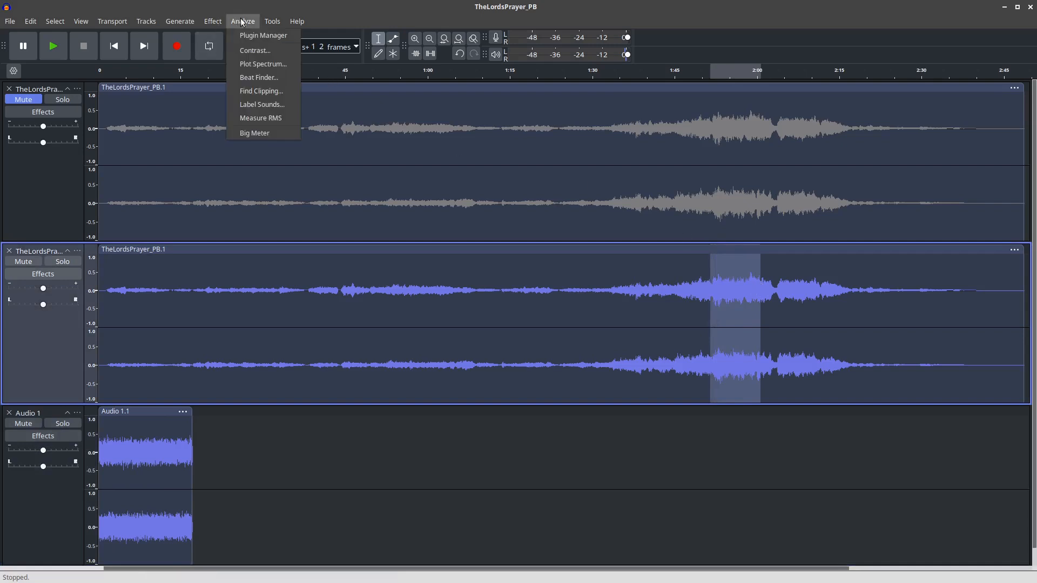
click(263, 63)
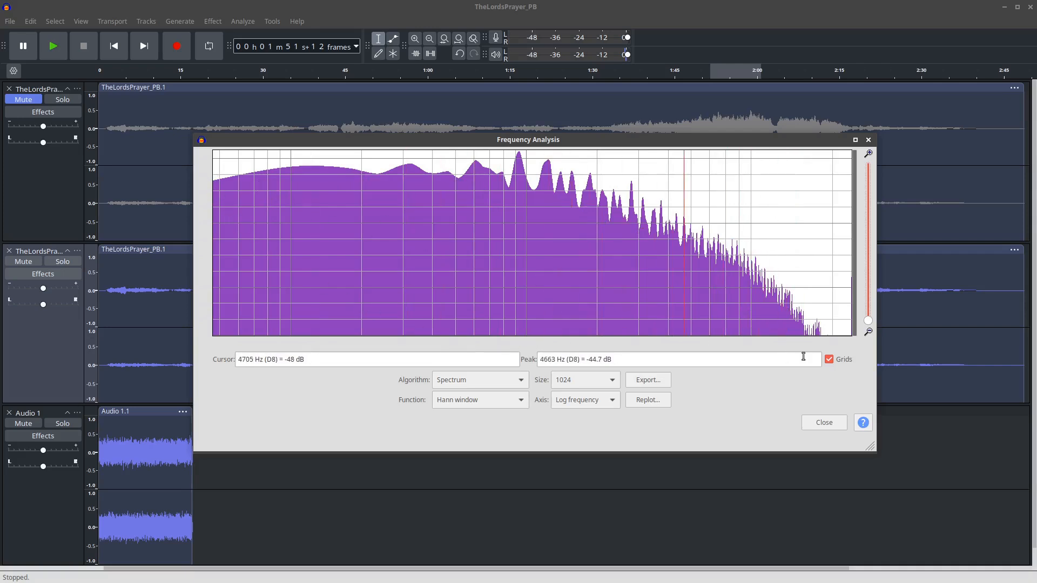
click(831, 427)
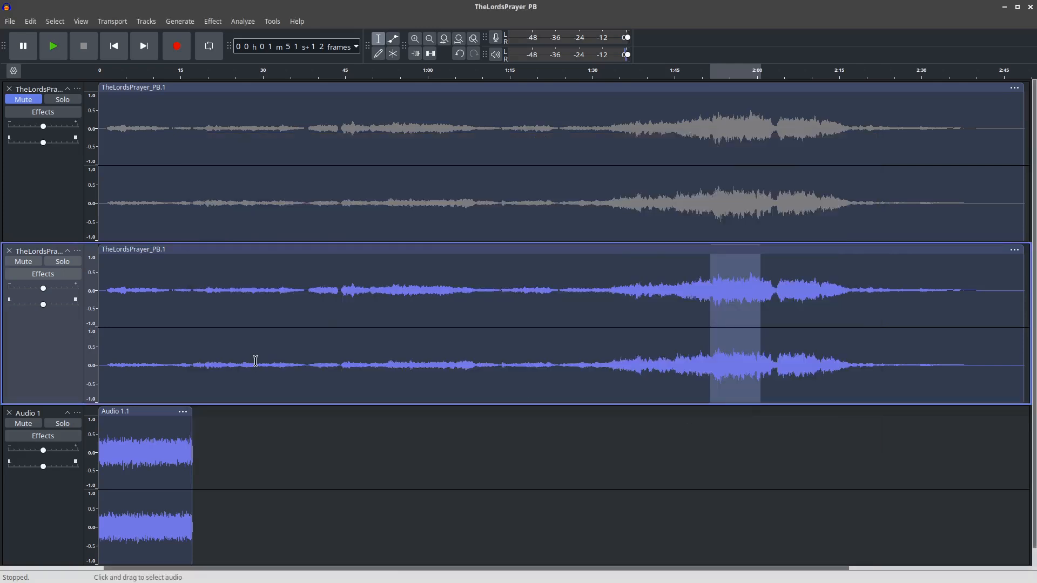
- Remove the pink noise track and open Filter Curve EQ for the whole unmuted clip
click(9, 413)
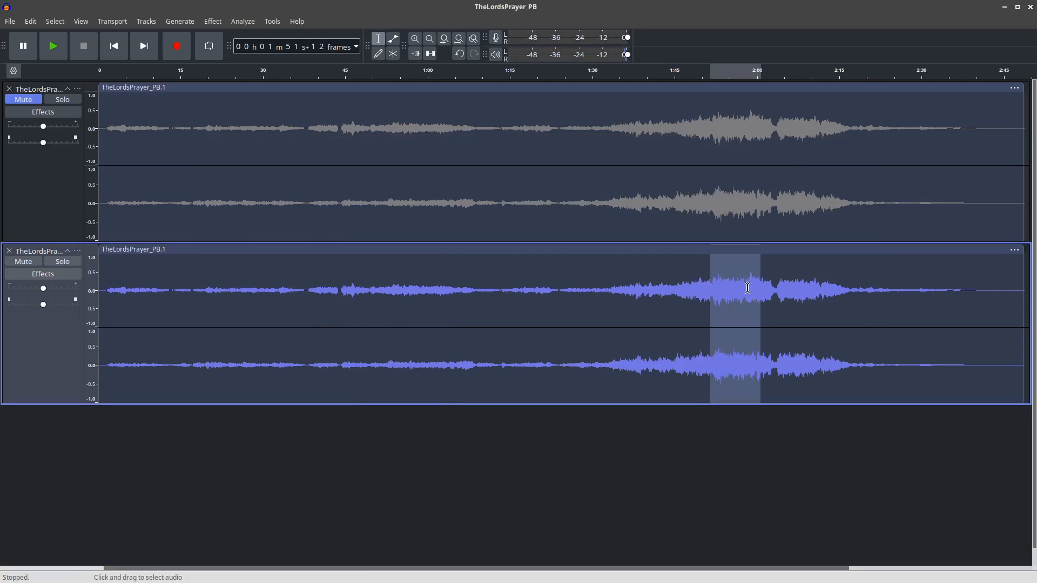
double_click(699, 300)
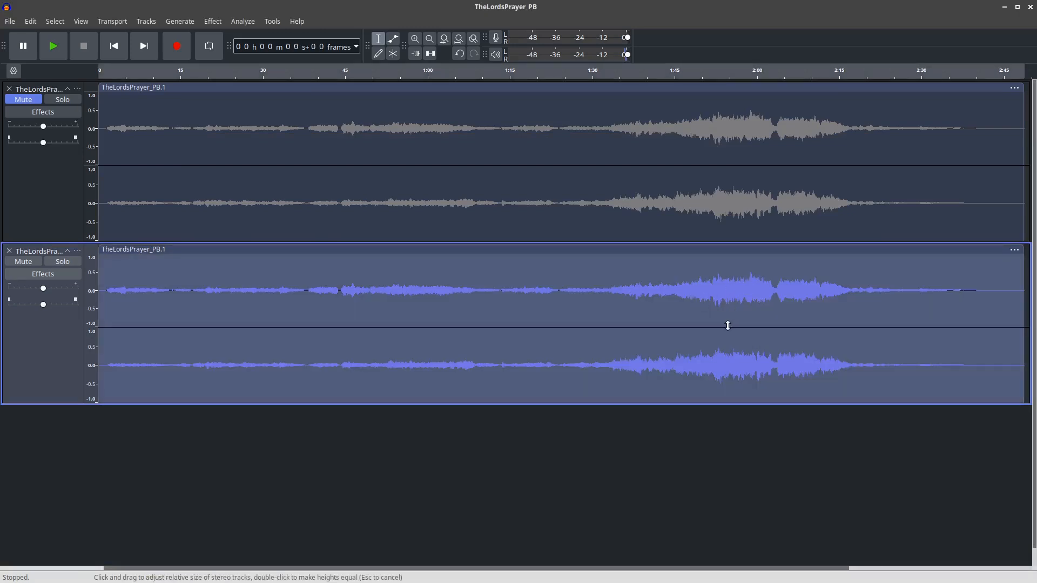
mouse_move(164, 1)
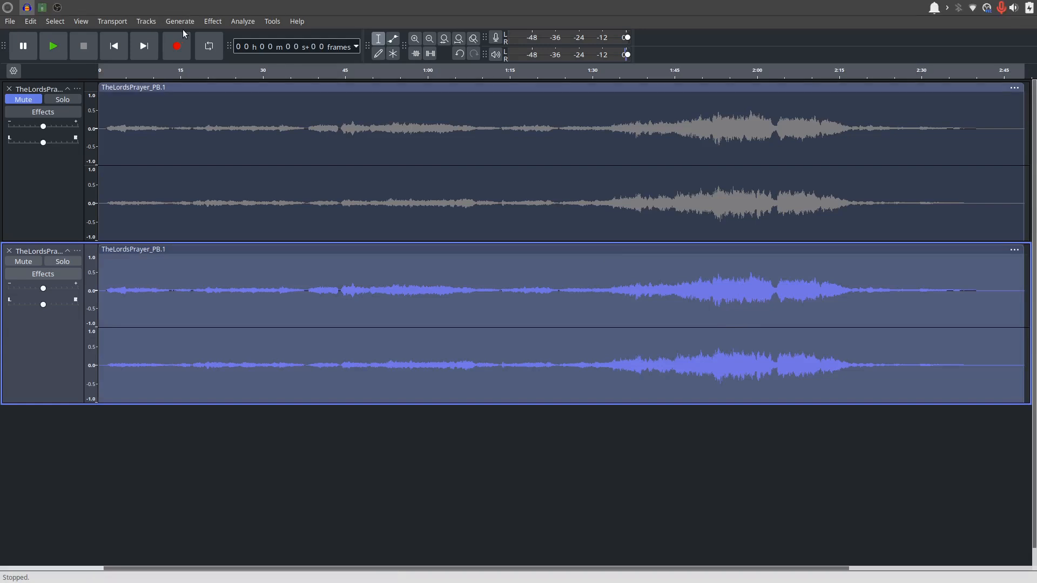
click(212, 21)
mouse_move(249, 123)
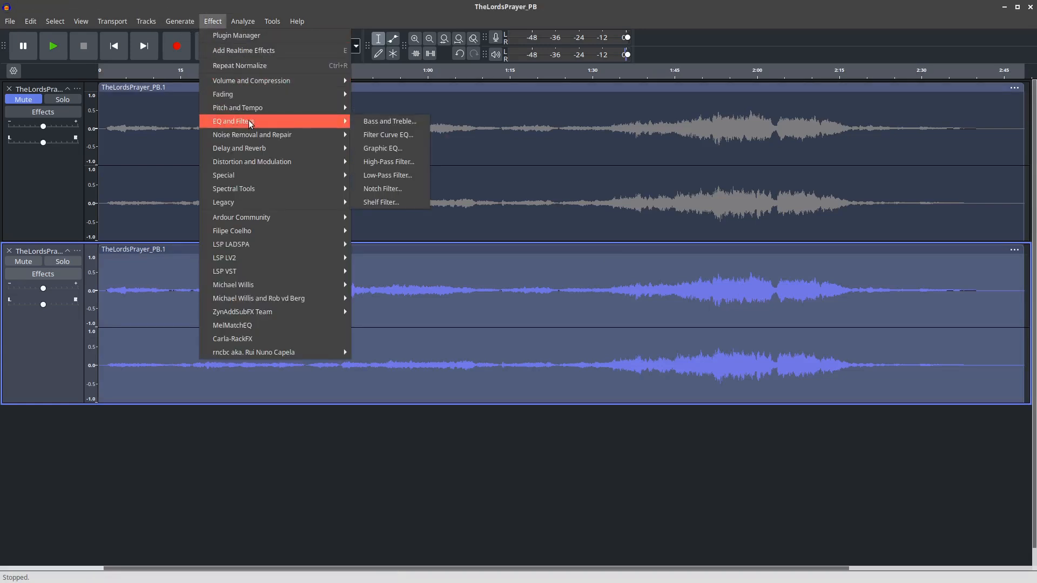
click(383, 137)
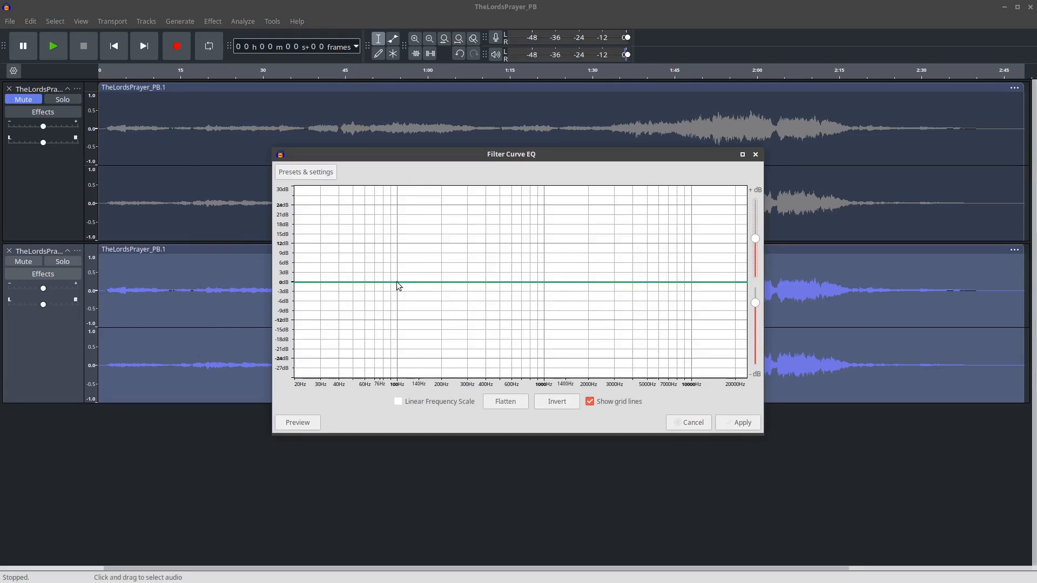
- Rough out the EQ curve: about -7 dB at 50 Hz, -12 dB at 100 Hz, -28 dB at 1300 Hz, +12 dB at 18 kHz and +24 dB at 20 kHz
drag(397, 285, 396, 318)
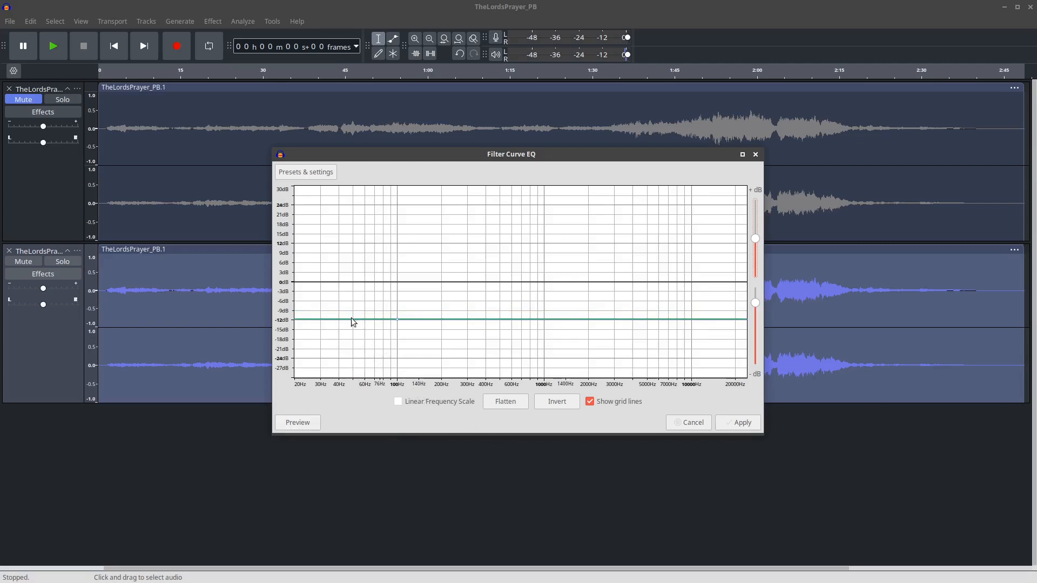
drag(353, 320, 352, 301)
drag(588, 320, 560, 374)
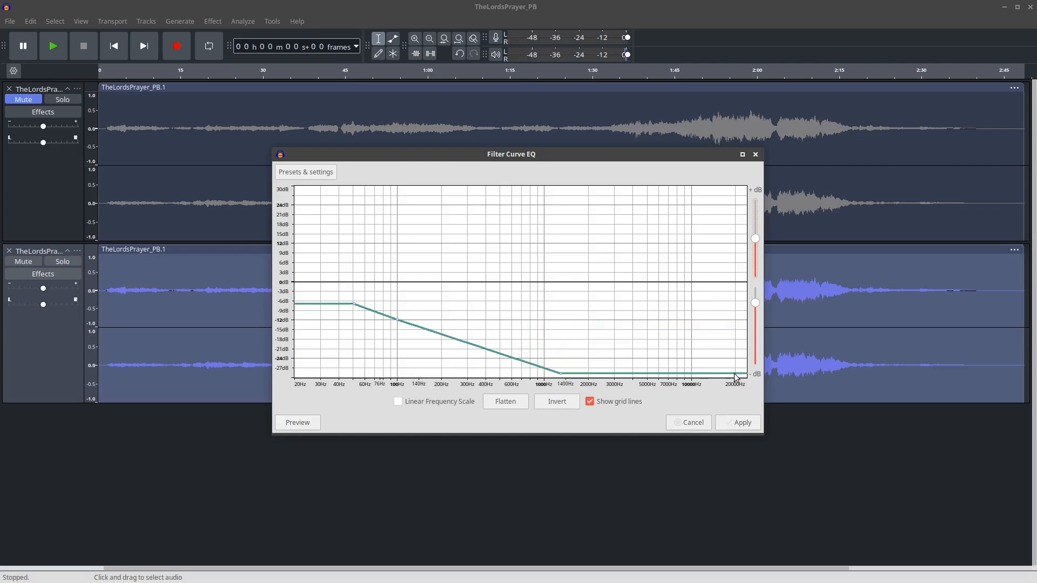
drag(732, 377, 730, 248)
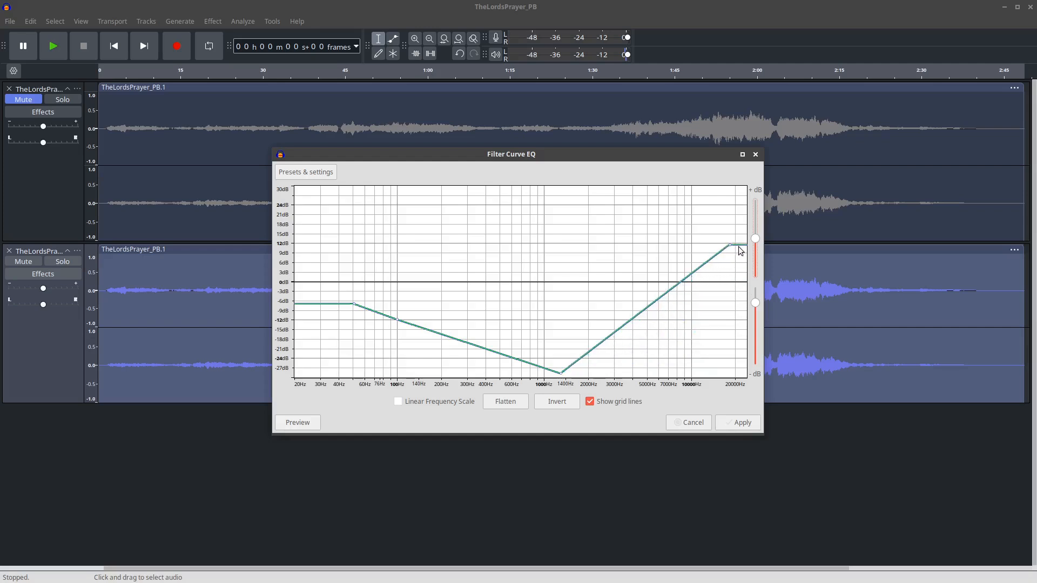
click(739, 247)
drag(741, 250, 736, 204)
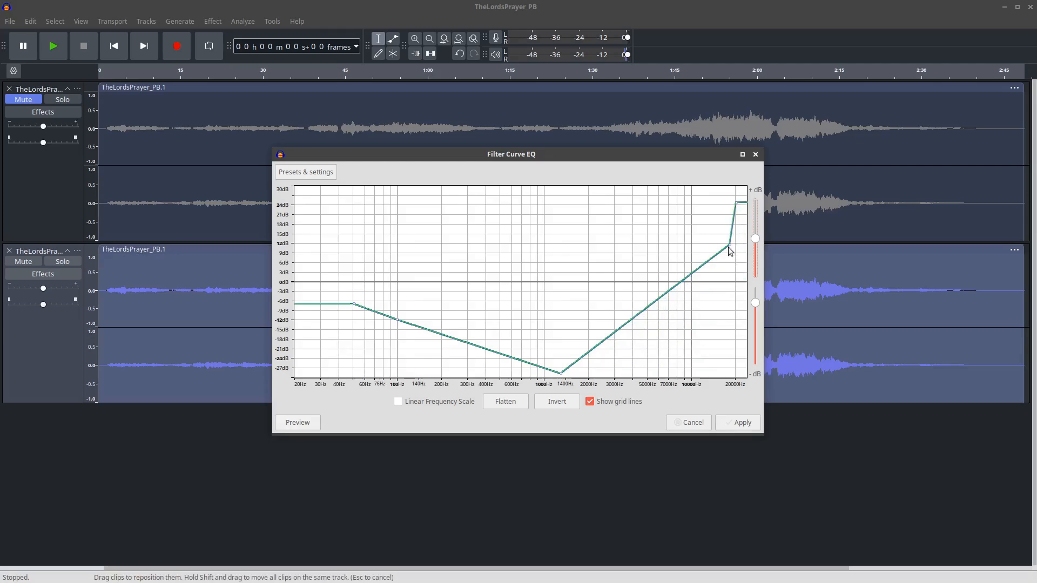
- Bend the curve's high-frequency rise with extra points, about -27 dB near 3.7 kHz, -19 dB near 7 kHz and -7 dB near 11 kHz
drag(729, 245, 731, 244)
drag(661, 302, 628, 367)
drag(695, 306, 699, 305)
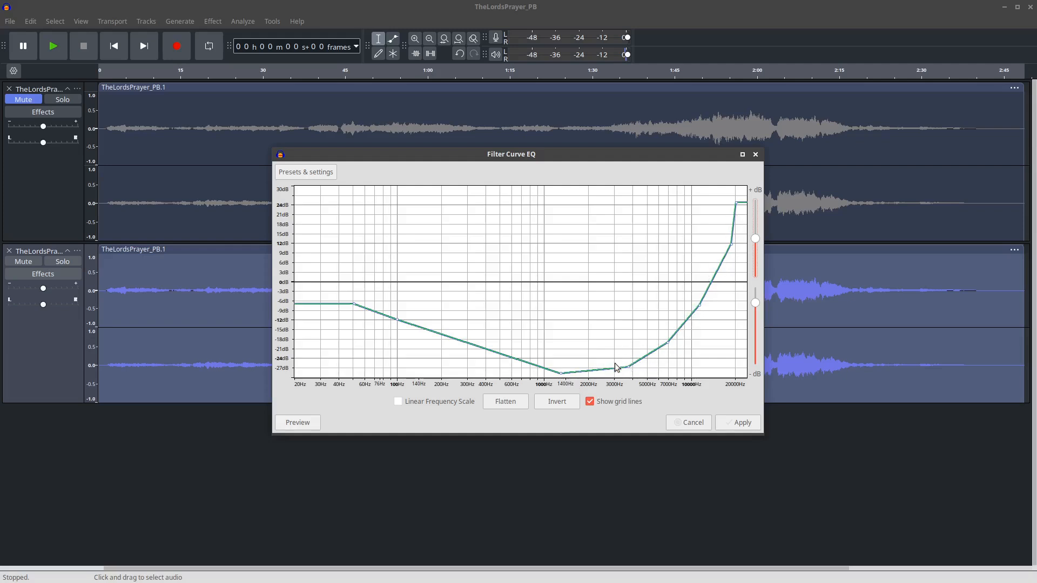
click(597, 372)
click(714, 277)
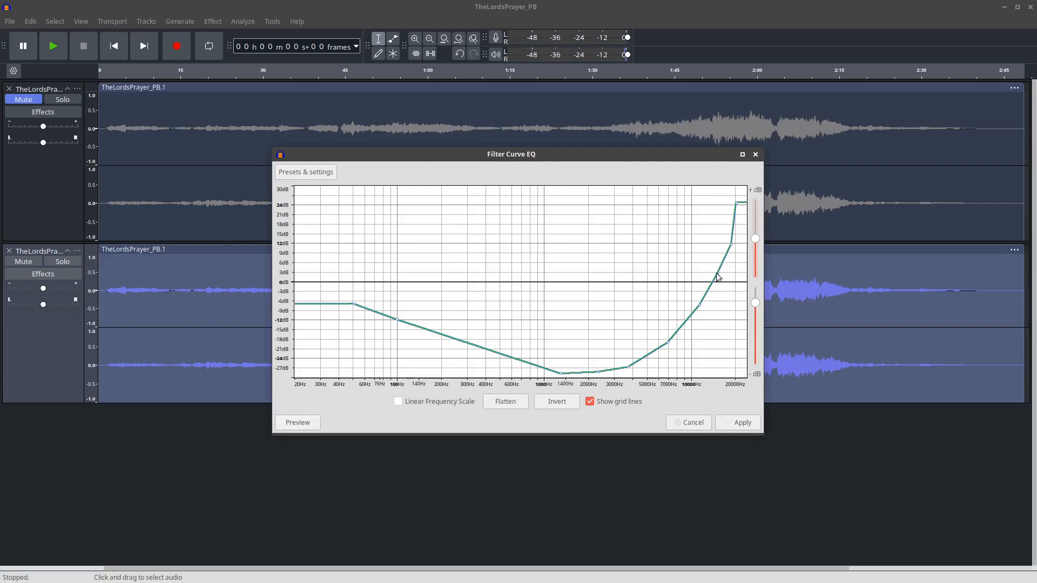
- Deepen the curve's low-frequency slope to about -22 dB at 100 Hz and -28 dB near 350 Hz, and apply the EQ
click(441, 343)
drag(441, 346, 433, 357)
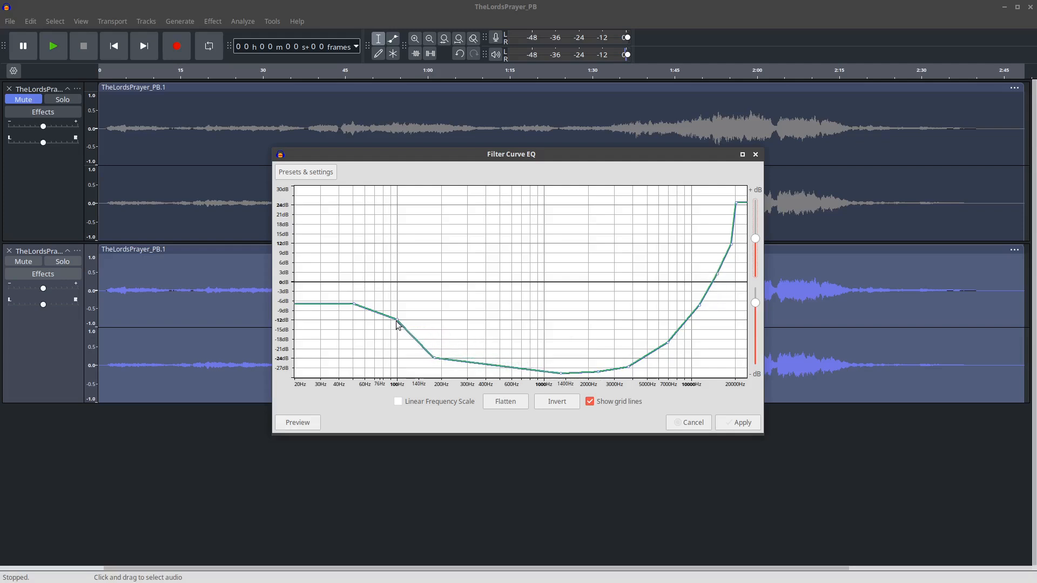
drag(397, 322, 432, 370)
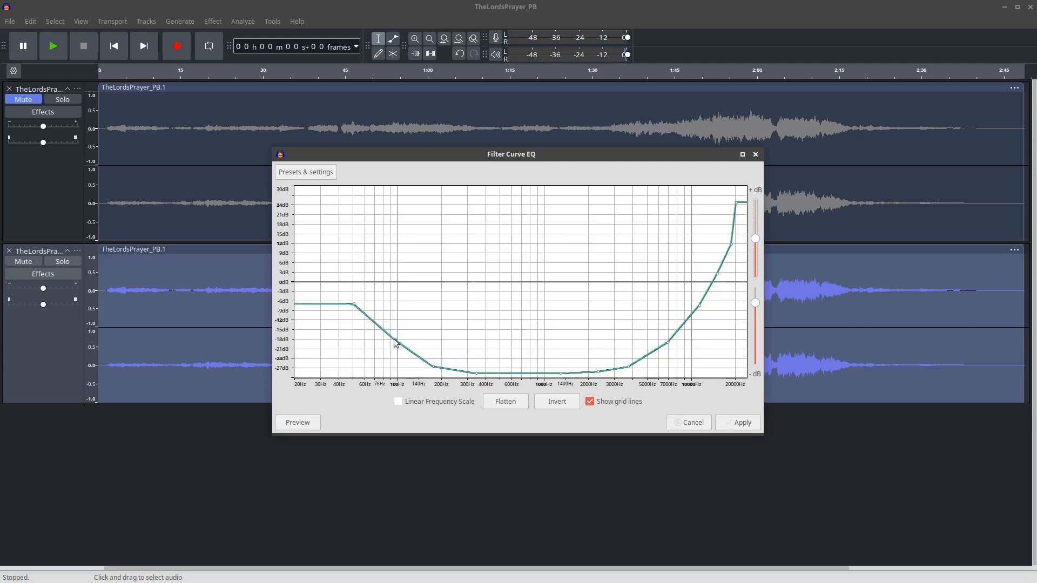
drag(394, 340, 395, 352)
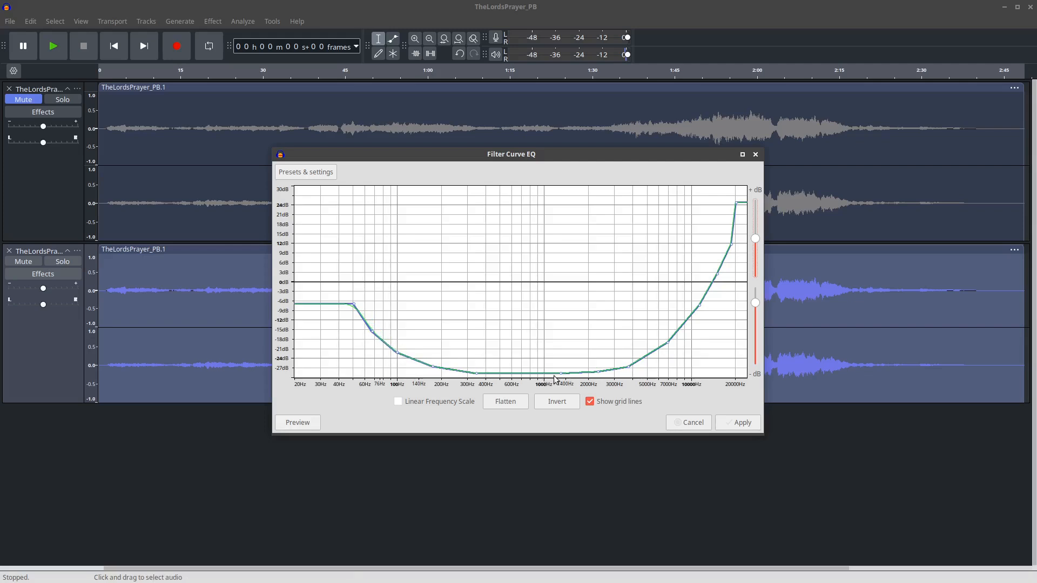
click(740, 423)
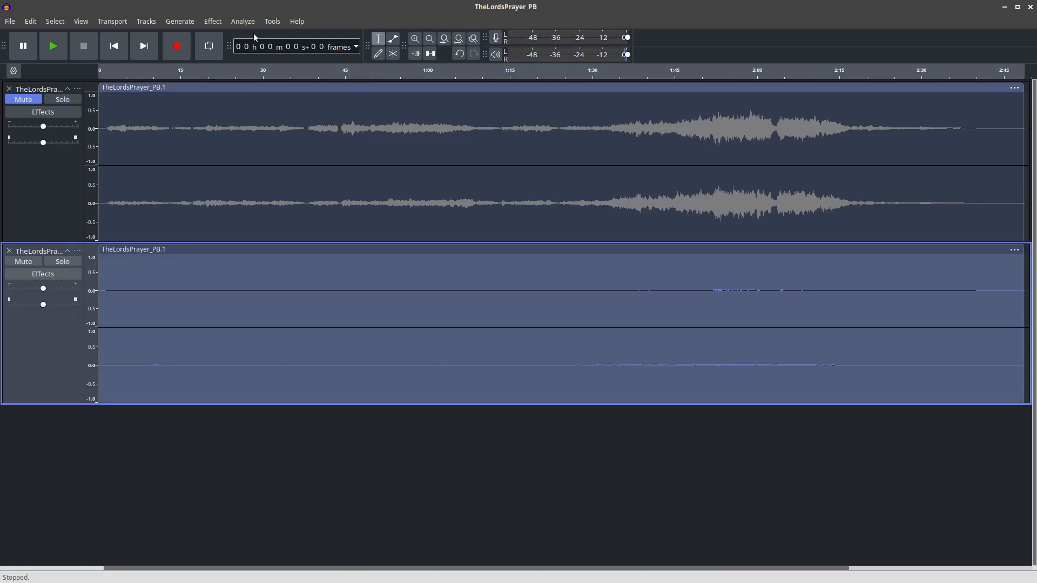
- Normalize the equalized clip to a peak amplitude of -6 dB
click(222, 23)
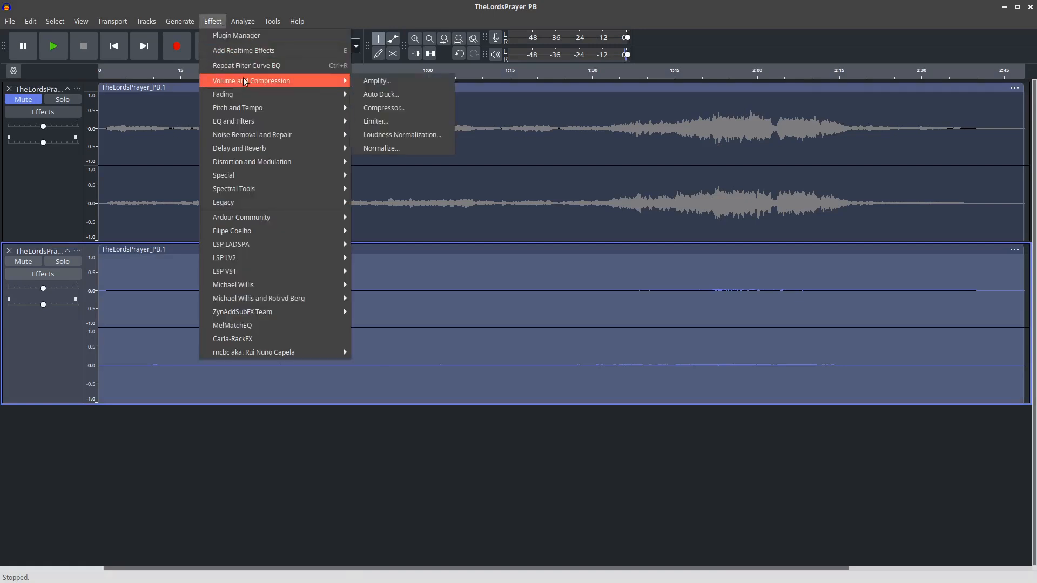
mouse_move(257, 81)
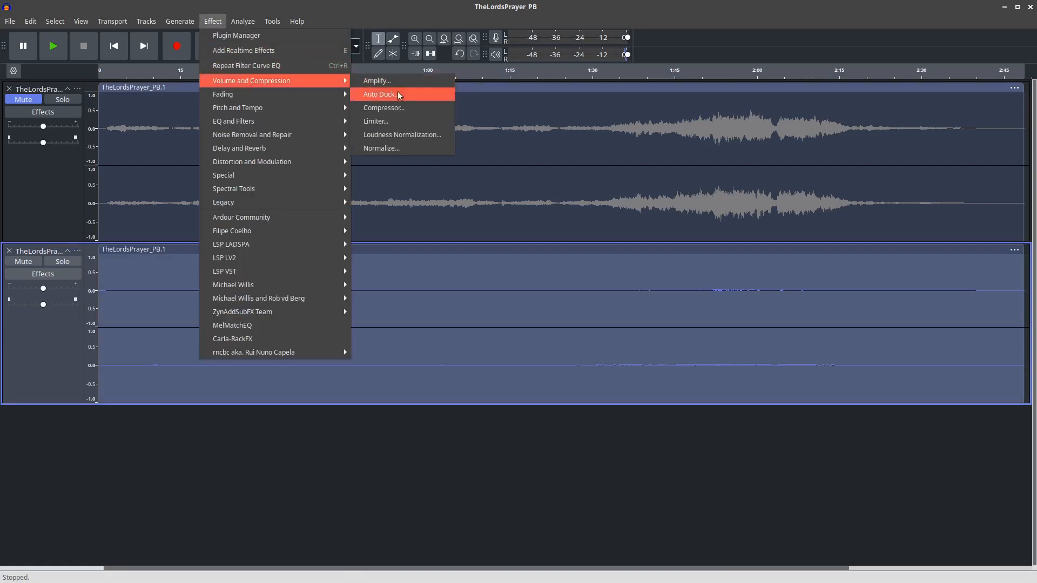
click(400, 147)
click(577, 335)
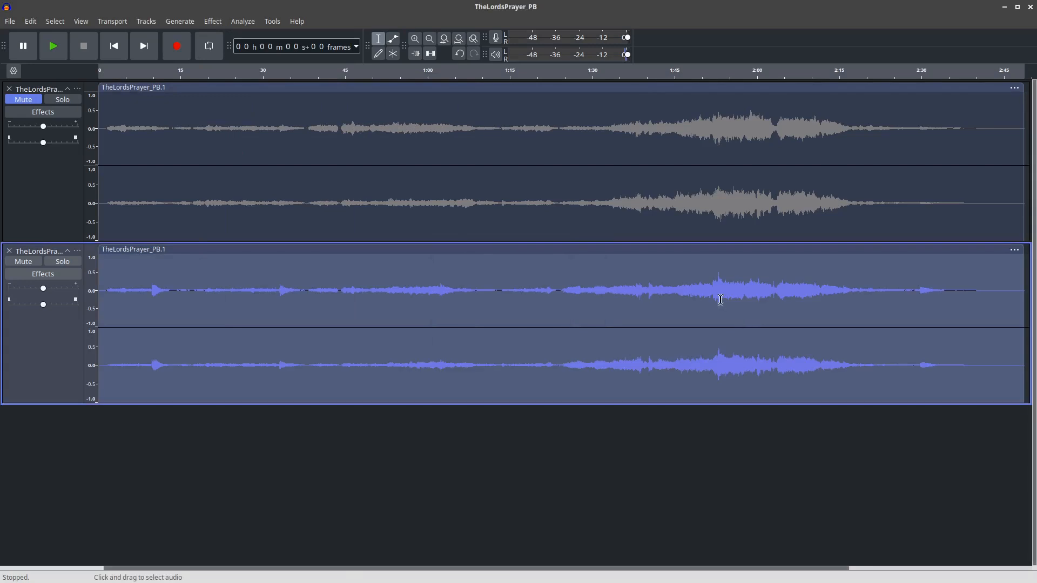
- Plot the spectrum of the equalized track's loudest passage, from about 1:52 to 2:00
drag(713, 296, 757, 299)
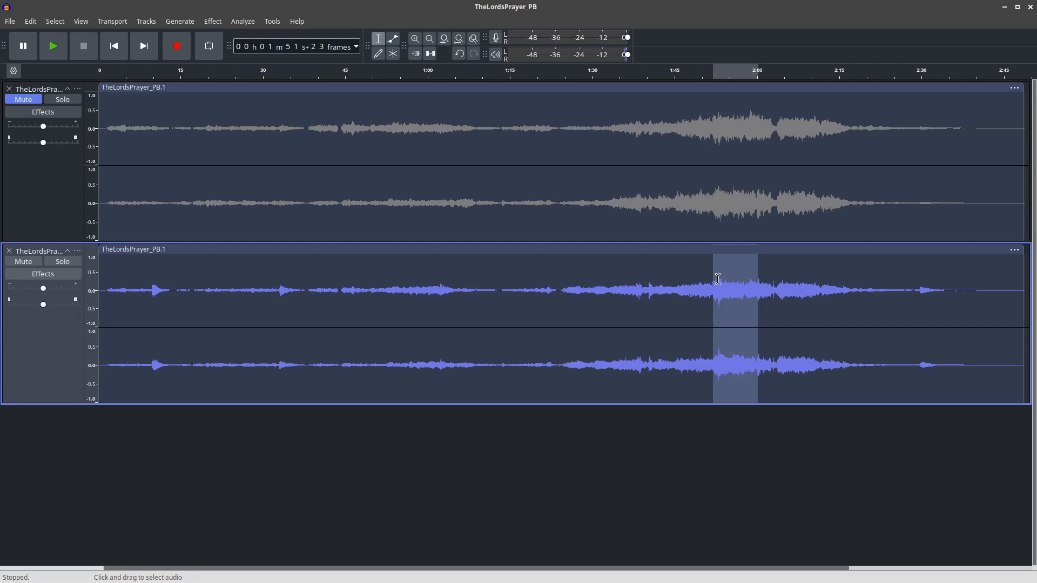
click(241, 25)
click(258, 61)
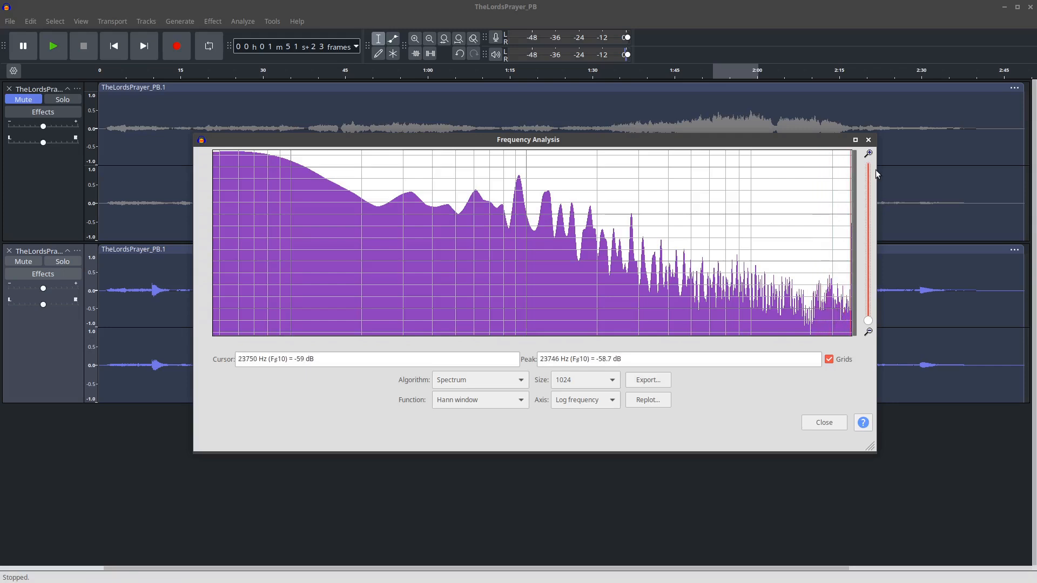
click(825, 422)
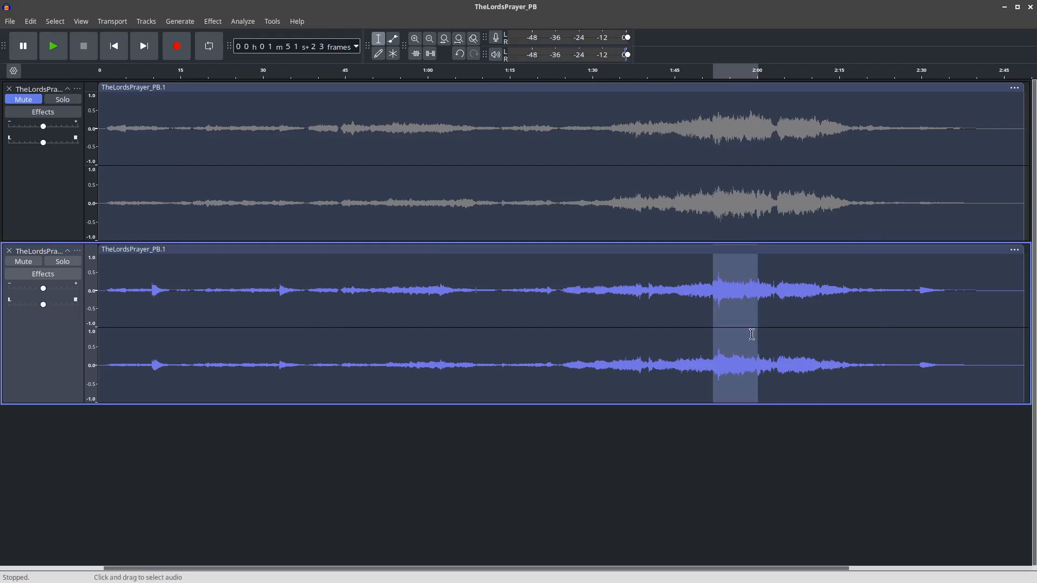
- Unmute and solo the original track, and listen to it from about 1:49
click(776, 292)
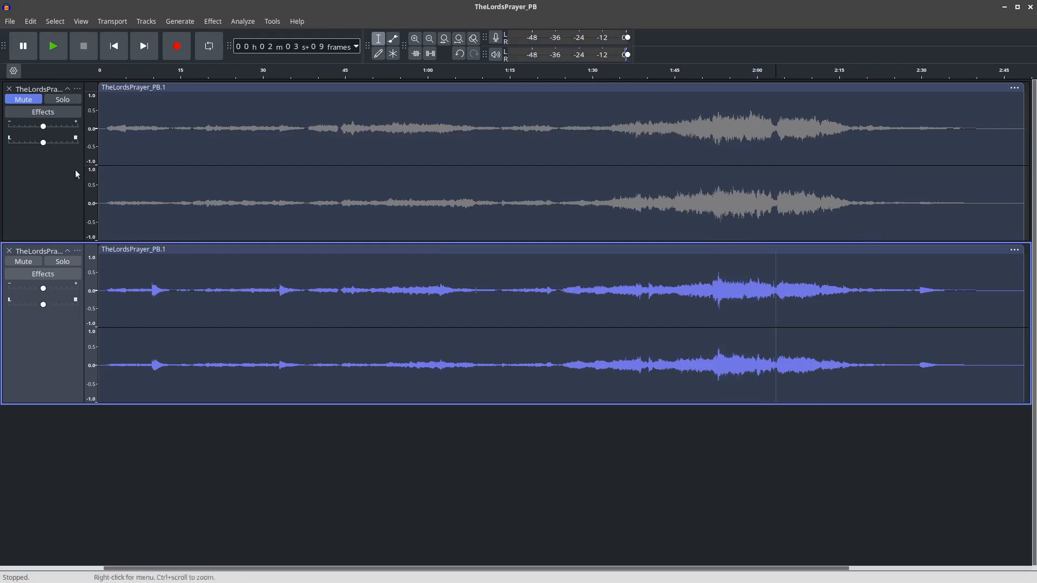
click(37, 98)
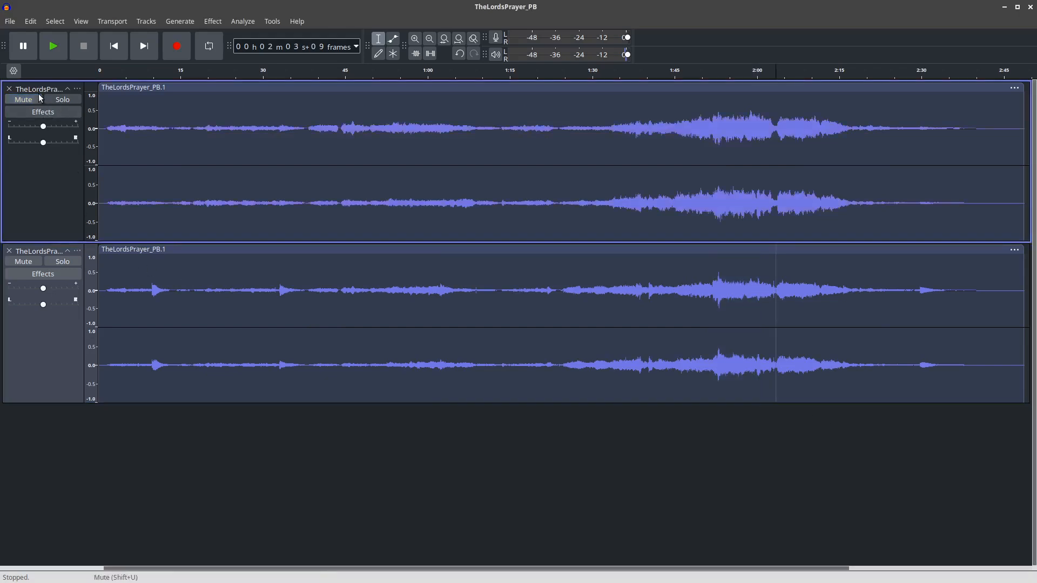
click(69, 100)
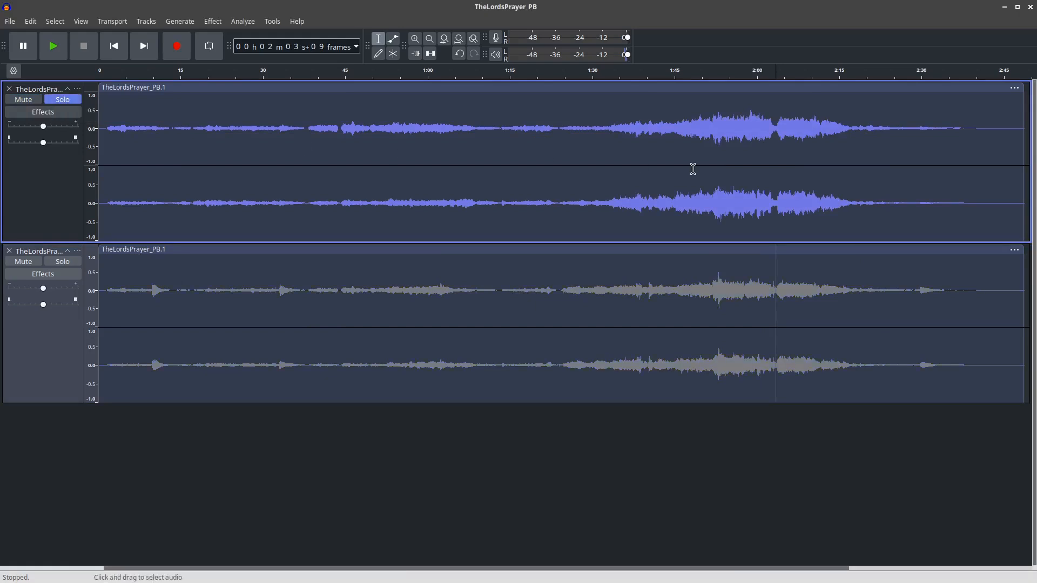
click(698, 70)
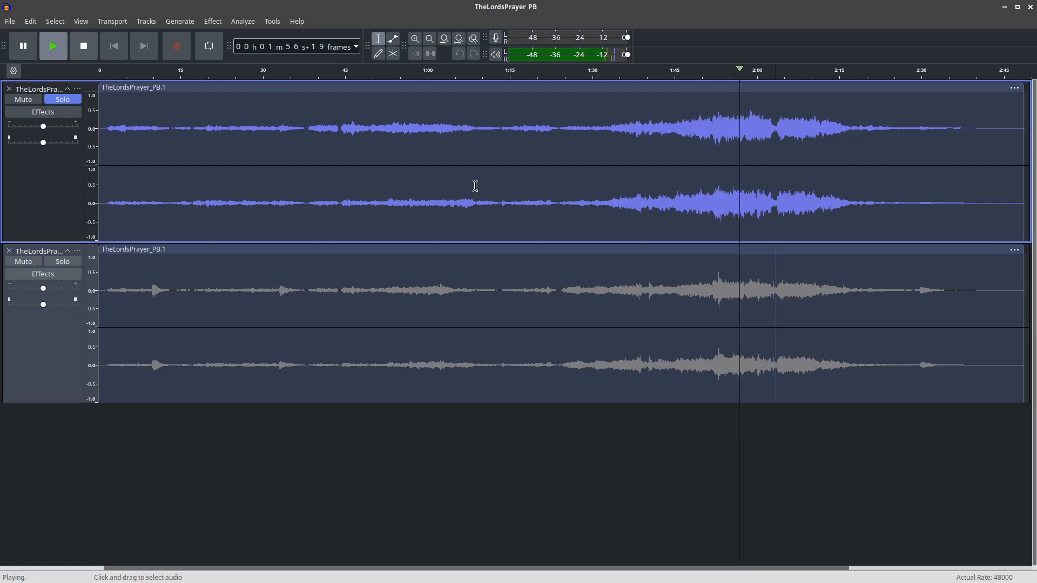
click(80, 47)
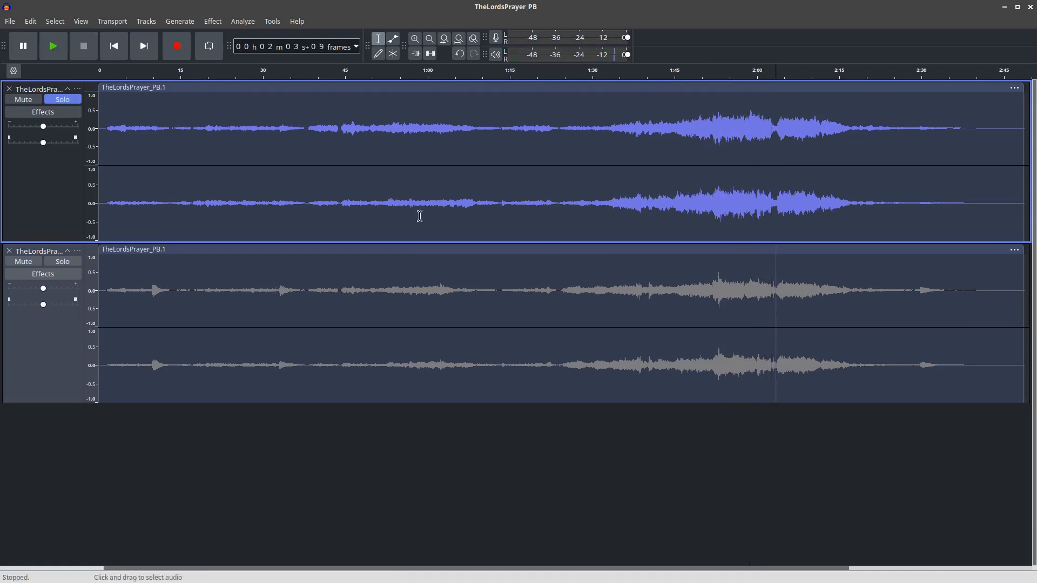
- Solo only the equalized track, listen to it from about 1:52, and clear its solo
click(57, 262)
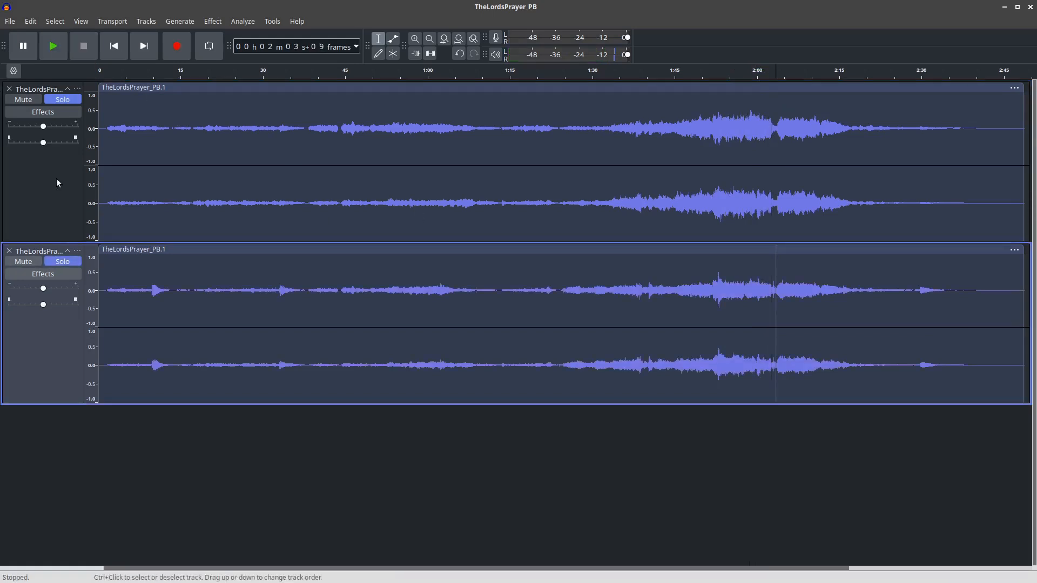
click(60, 100)
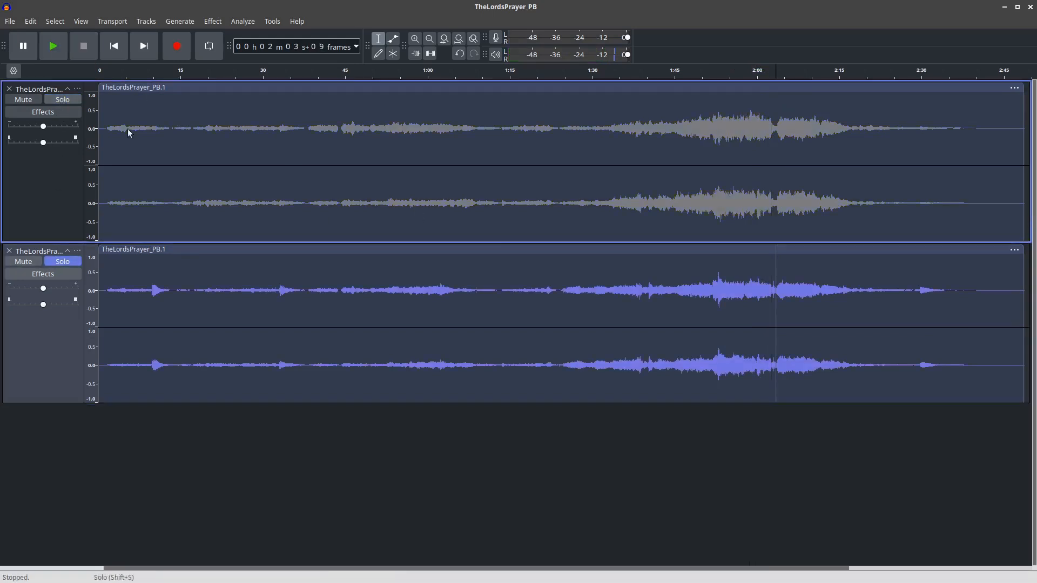
click(711, 76)
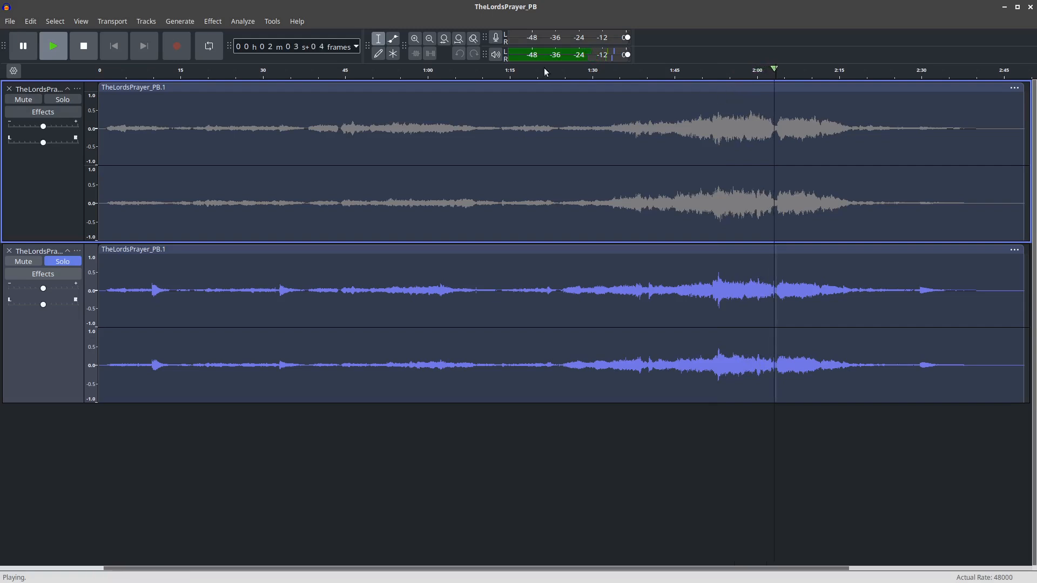
click(83, 46)
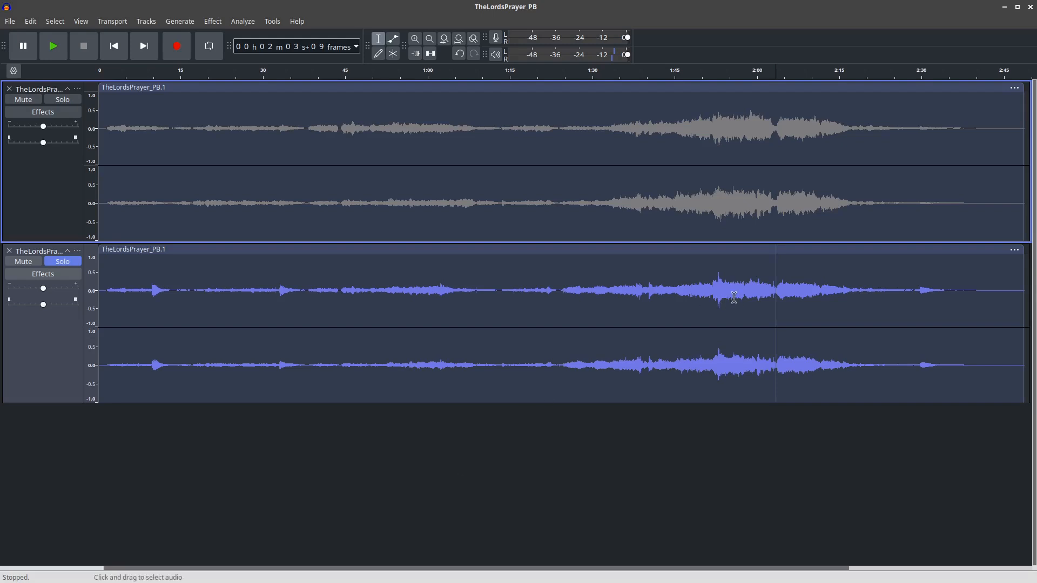
click(708, 317)
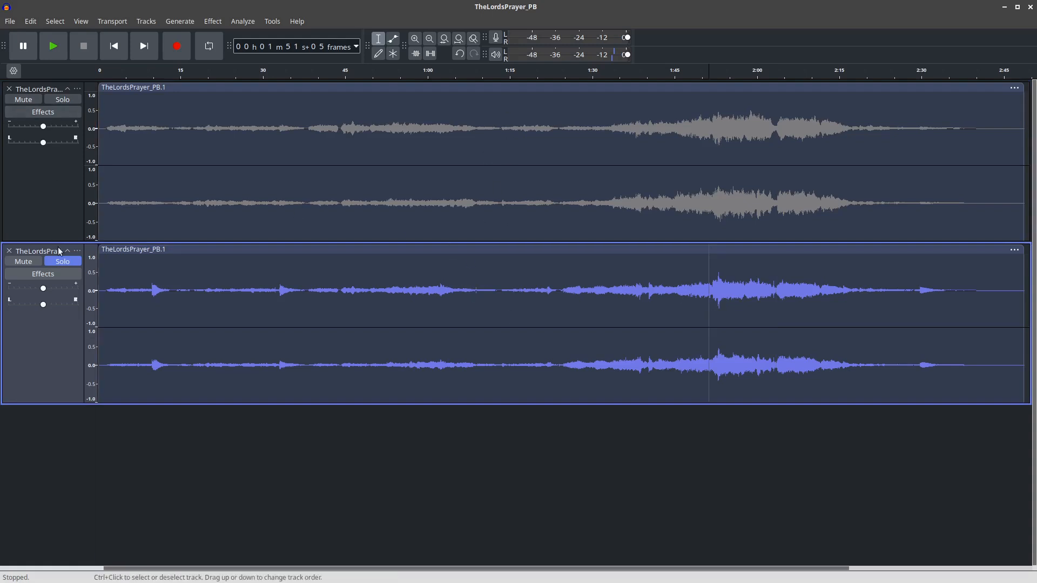
click(67, 261)
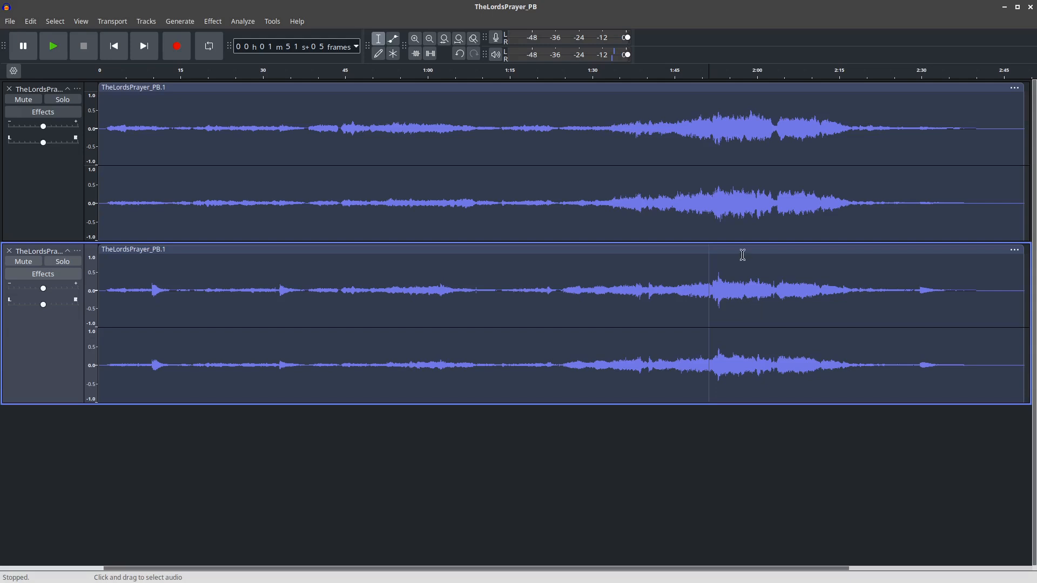
- Select the full length of both tracks and mix and render them to a new track
click(430, 39)
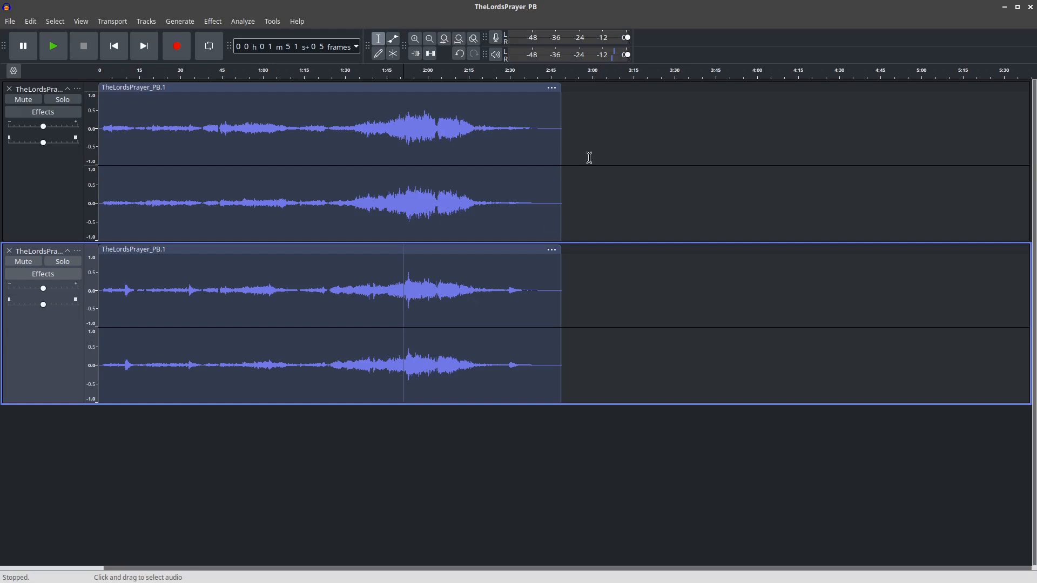
drag(591, 135, 61, 339)
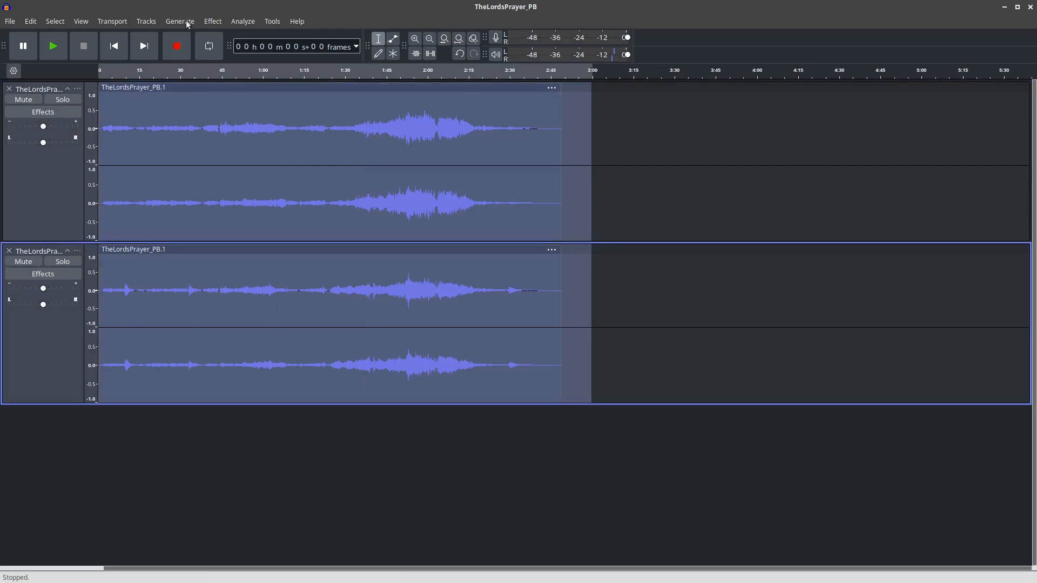
click(147, 21)
mouse_move(156, 51)
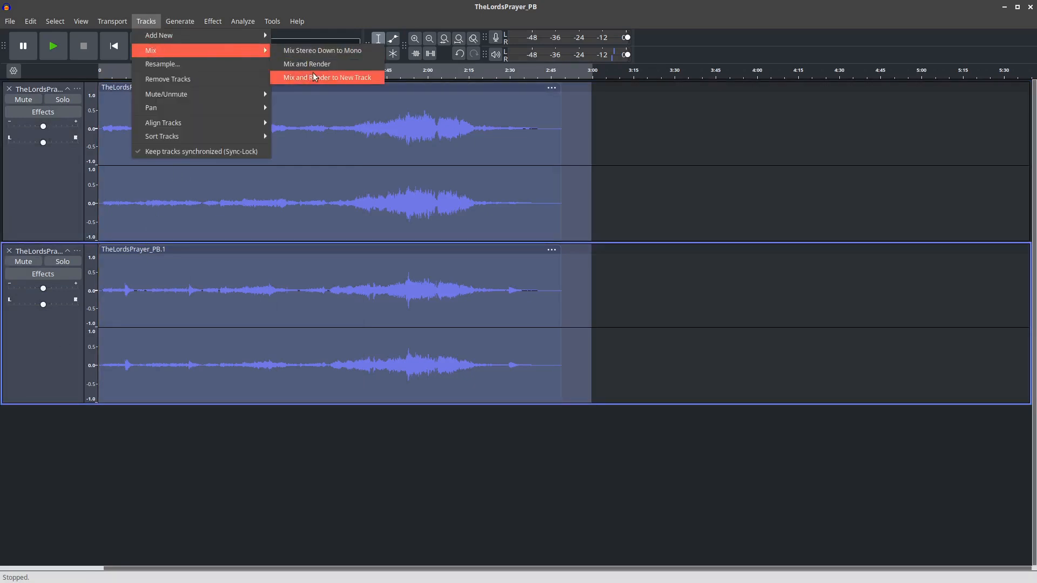
click(315, 74)
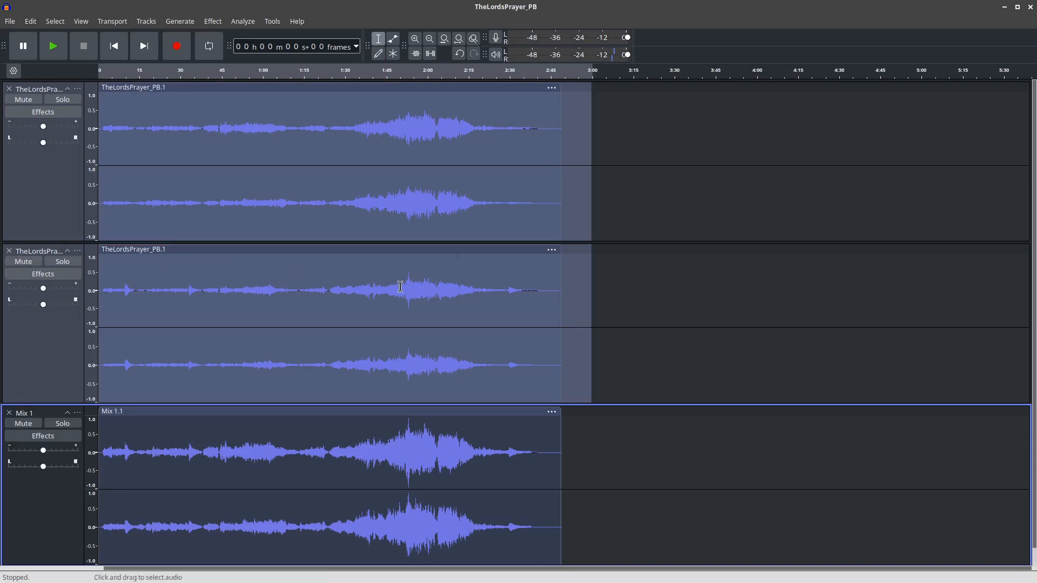
- Delete the equalized source track and mute the original track
click(8, 251)
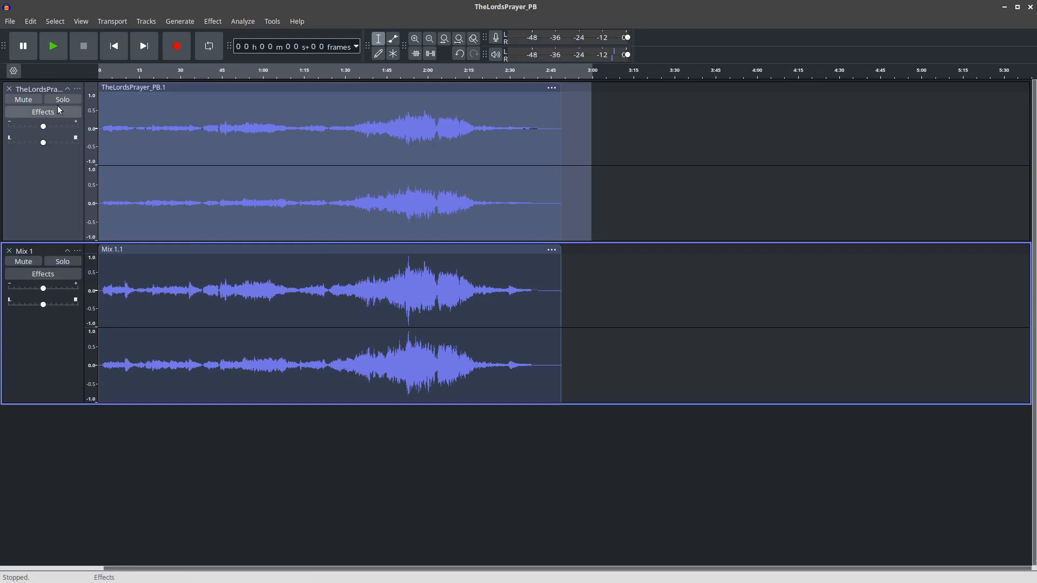
click(40, 102)
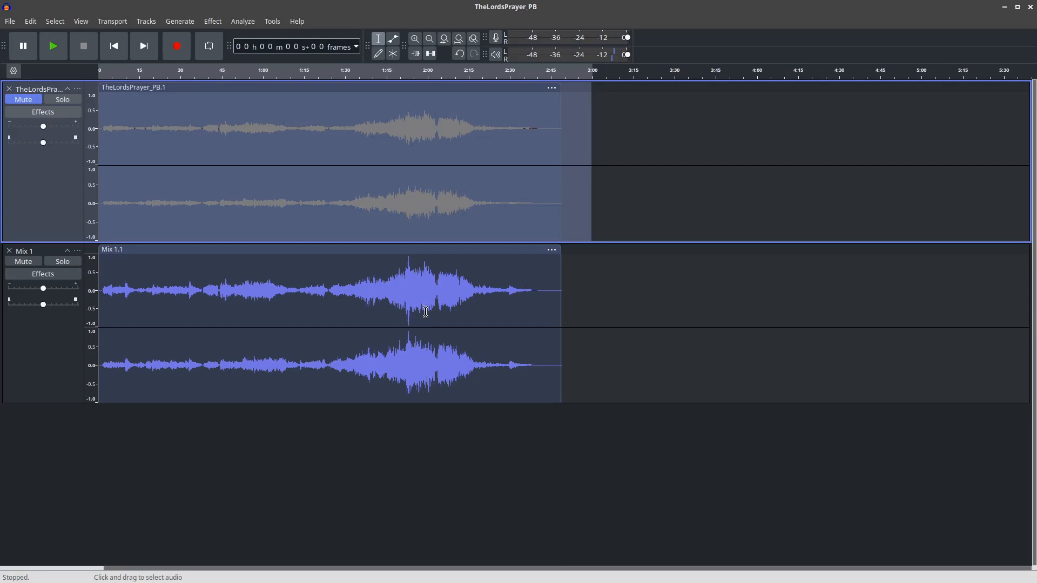
- Normalize the whole Mix 1 clip to a peak amplitude of -6 dB
double_click(419, 312)
click(213, 22)
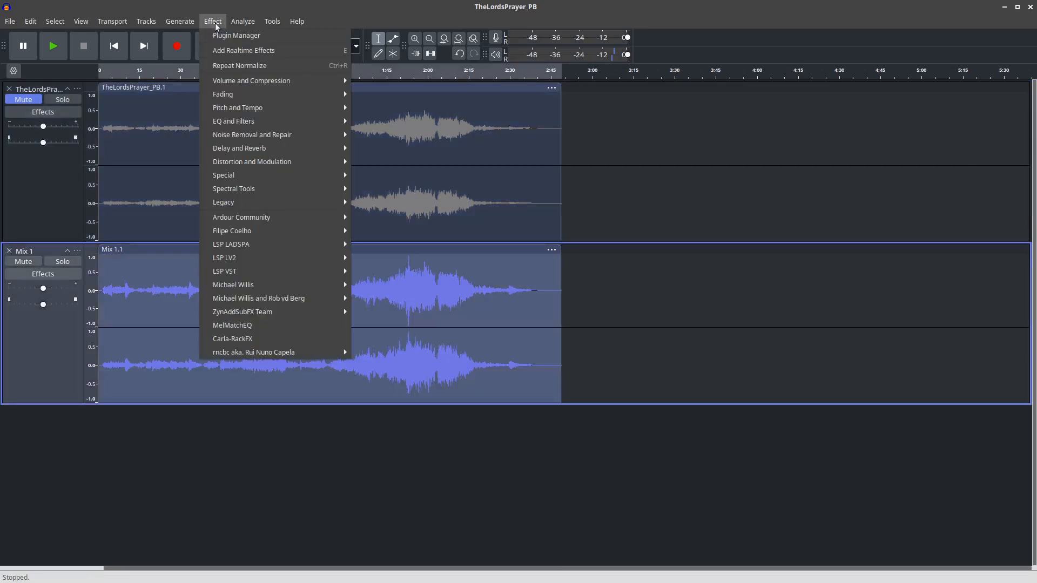
mouse_move(275, 81)
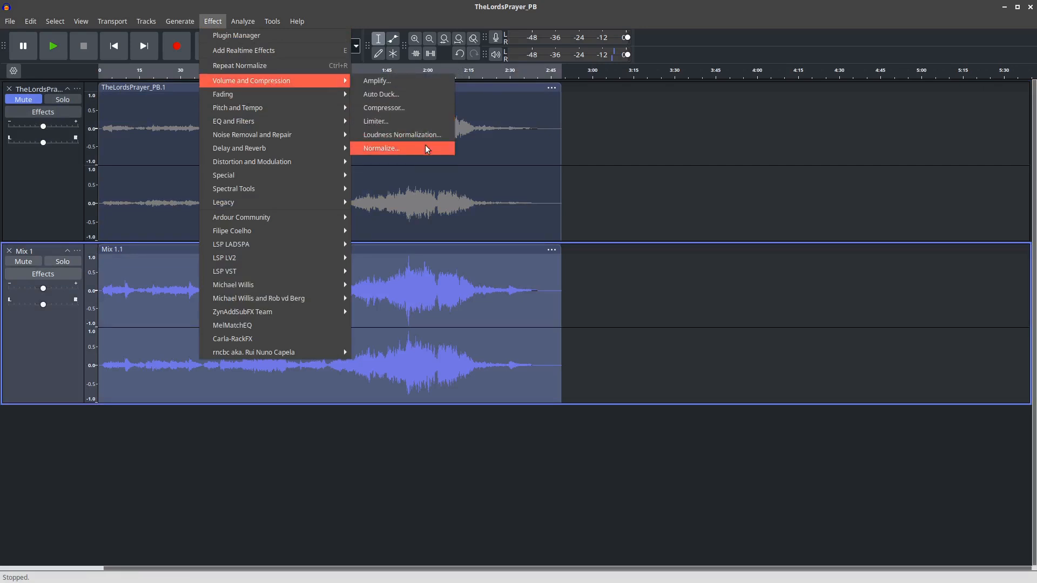
click(400, 148)
click(582, 334)
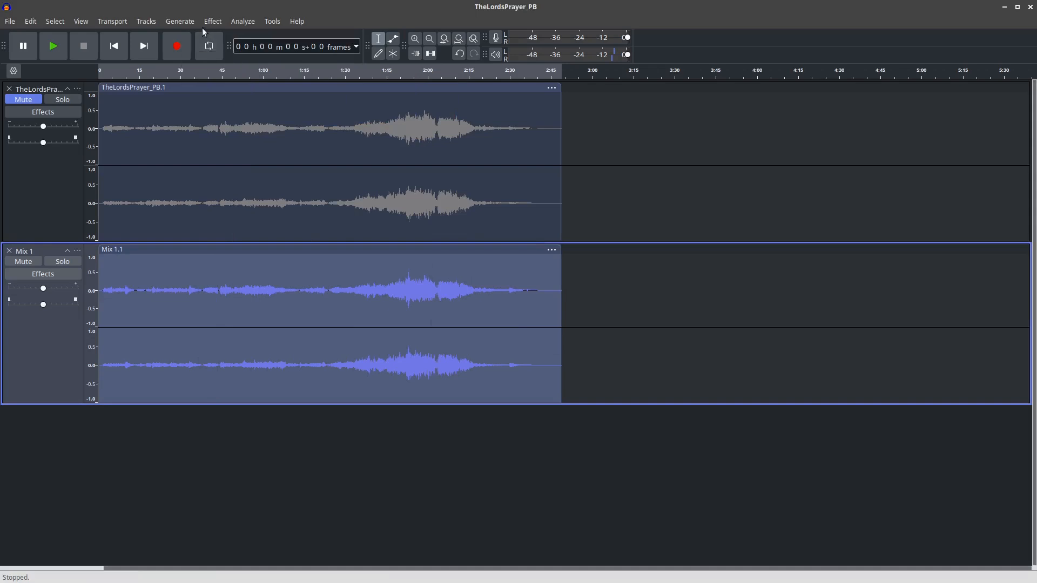
- Compress the mix twice with Legacy Compressor at -12 dB threshold, -40 dB noise floor, 2:1 ratio, 0.20 s attack, 1.0 s release and make-up gain
click(212, 22)
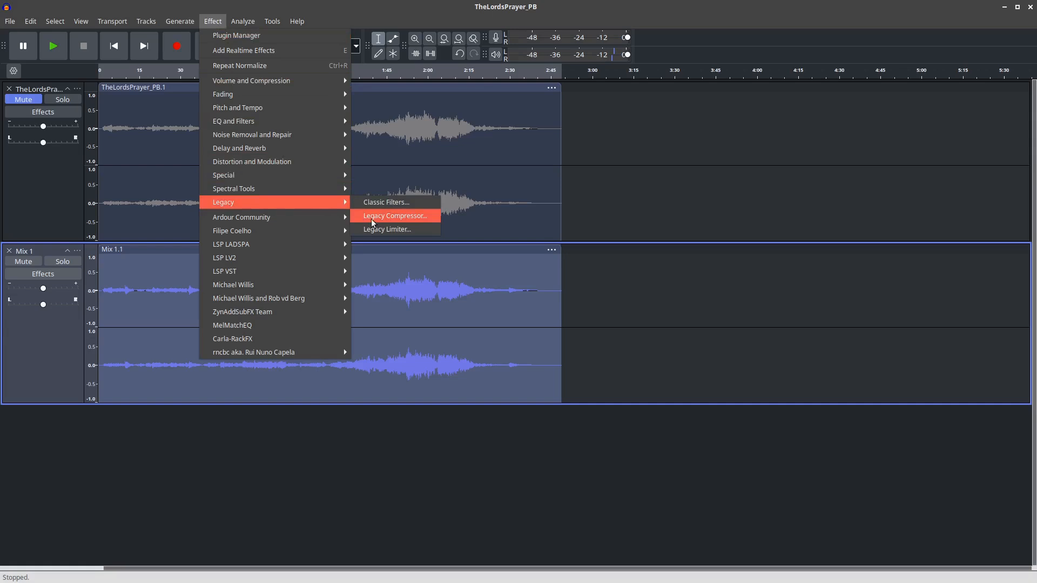
click(372, 216)
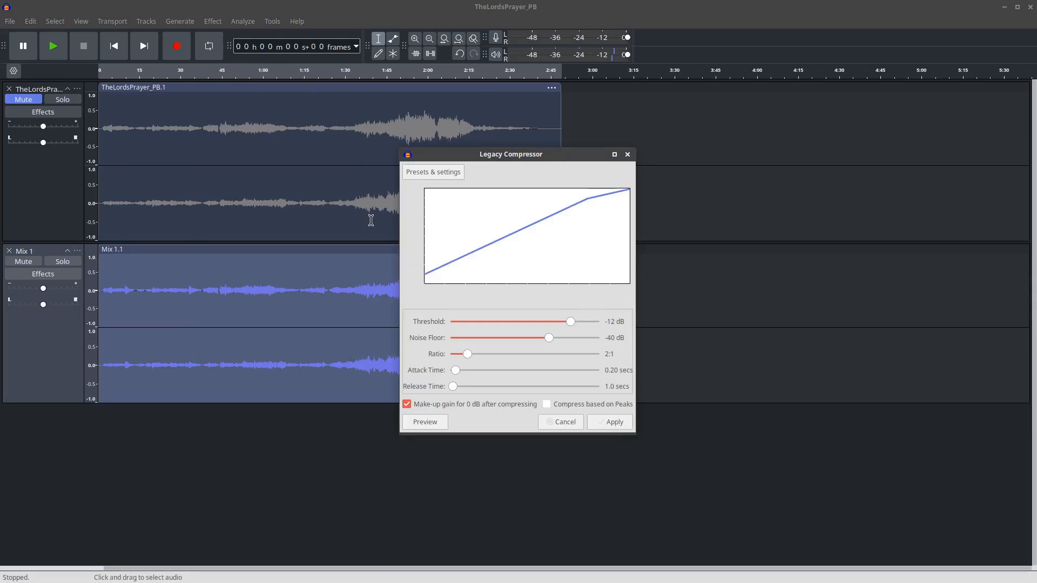
click(602, 423)
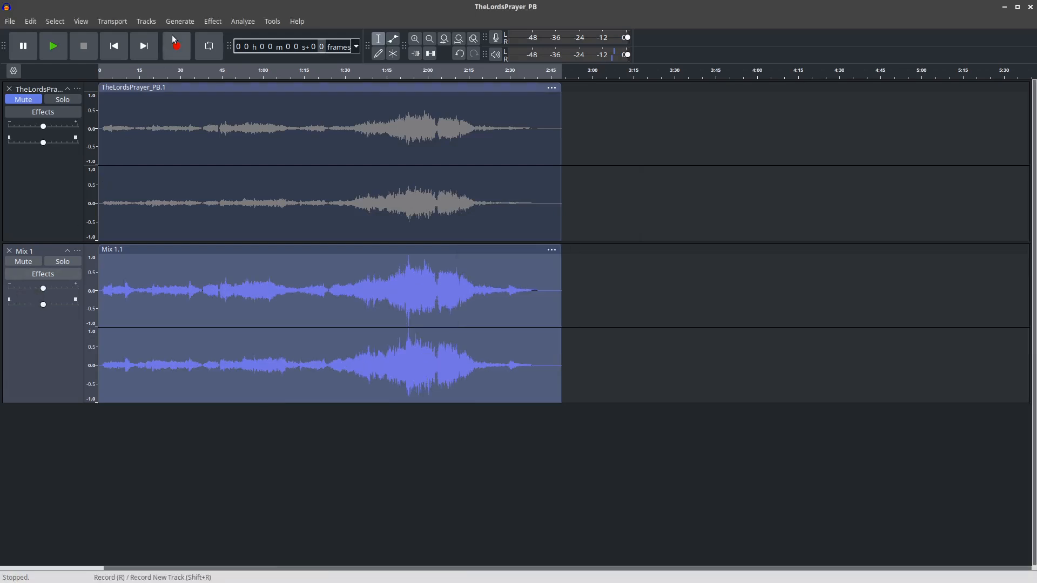
click(213, 21)
mouse_move(232, 204)
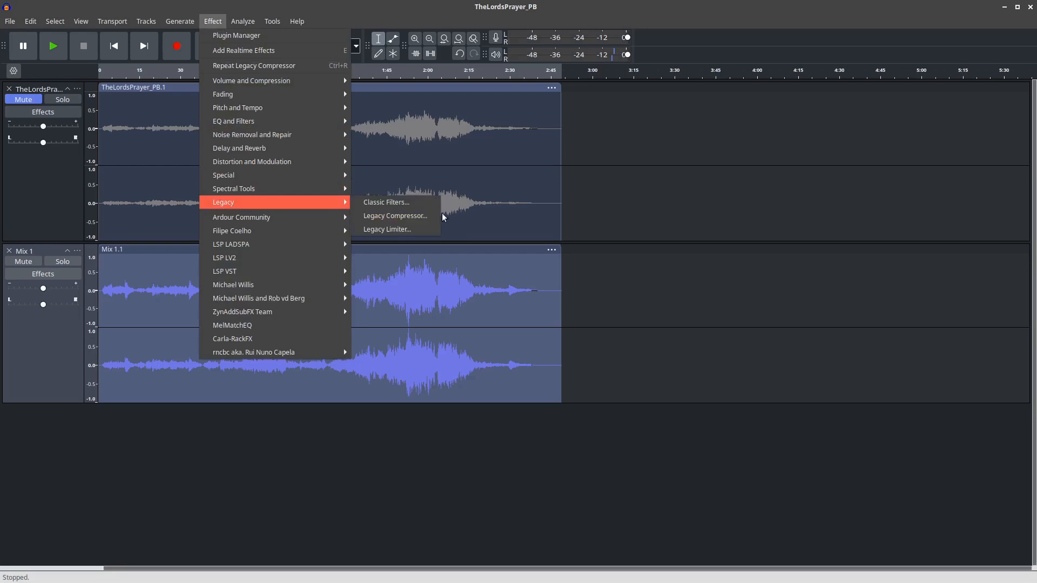
click(435, 215)
click(614, 422)
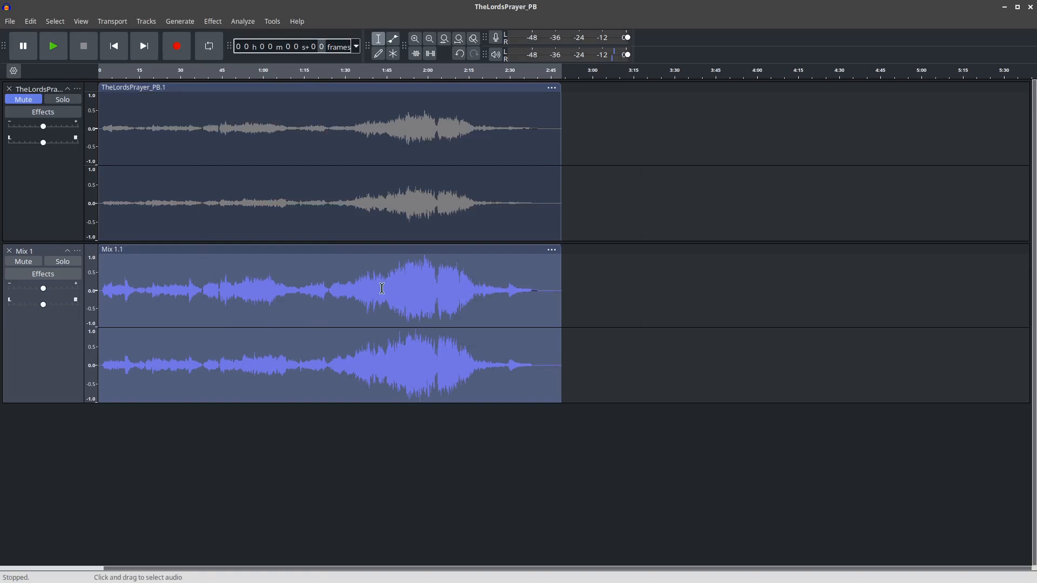
- Normalize the compressed mix to a -6 dB peak with DC offset removed
click(213, 22)
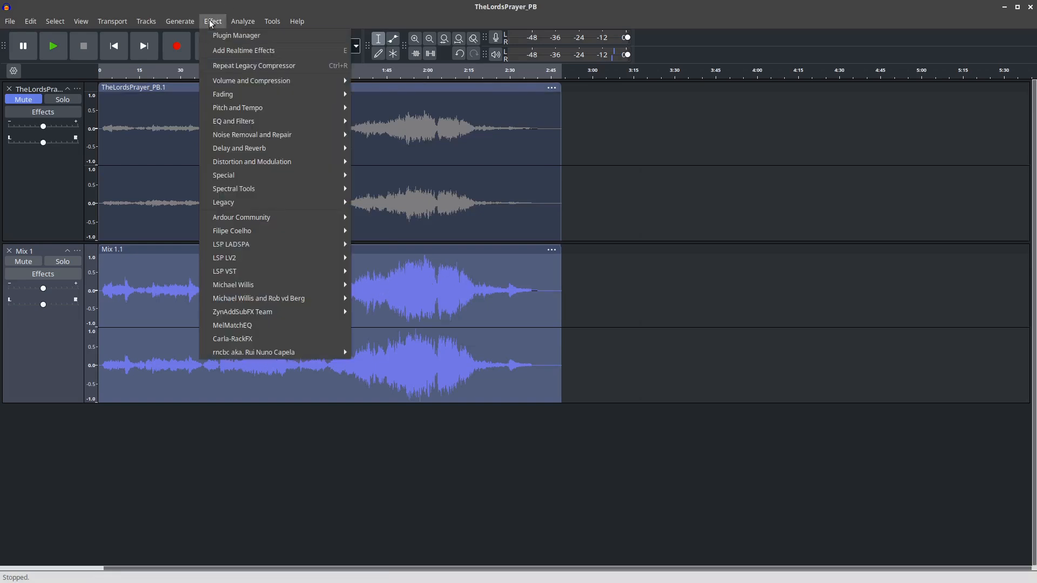
mouse_move(236, 81)
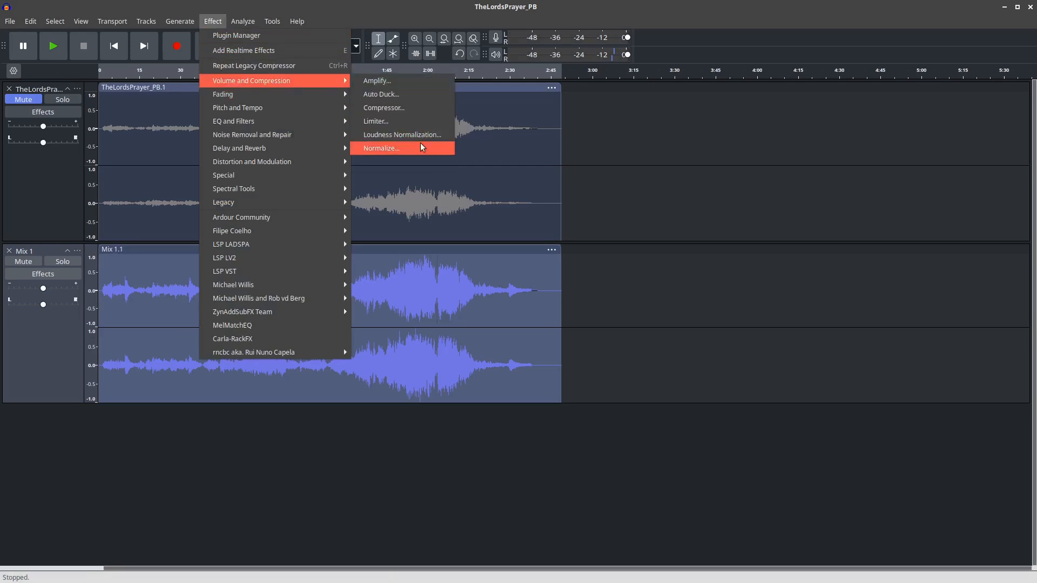
click(420, 142)
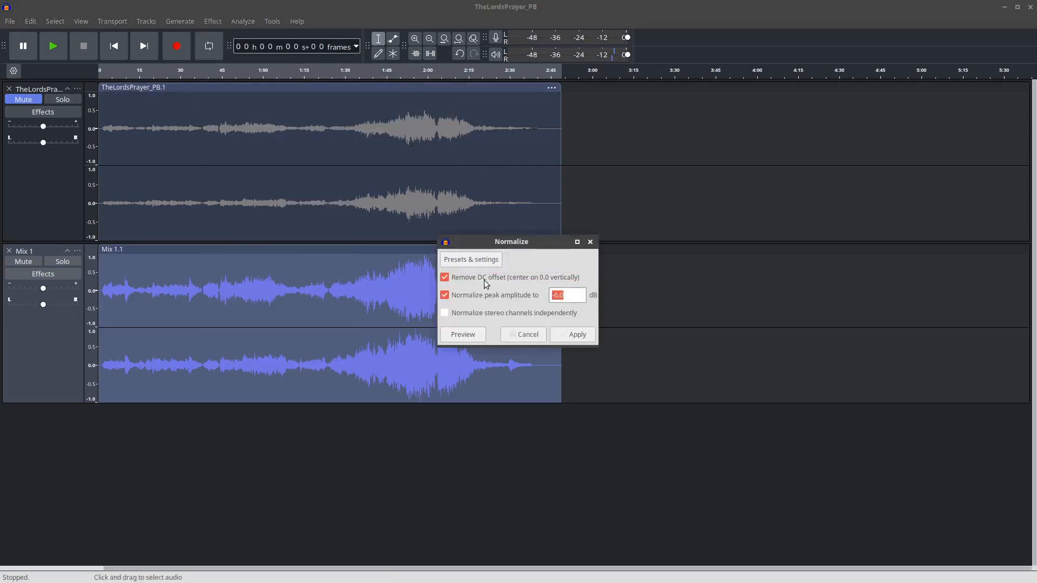
click(572, 334)
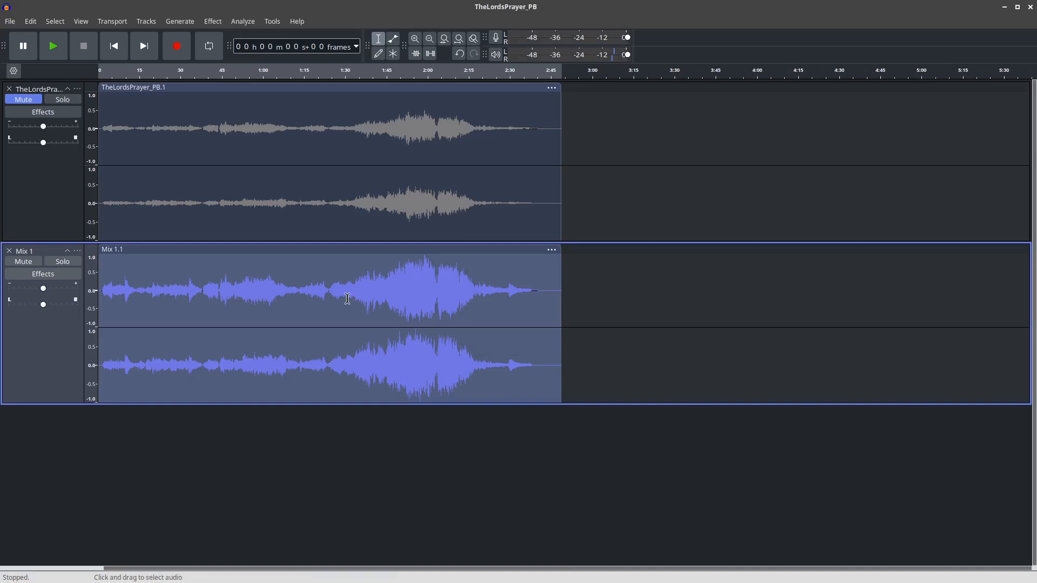
- Hard-limit the mix to -1 dB with Legacy Limiter, 10 ms hold and make-up gain applied
click(214, 21)
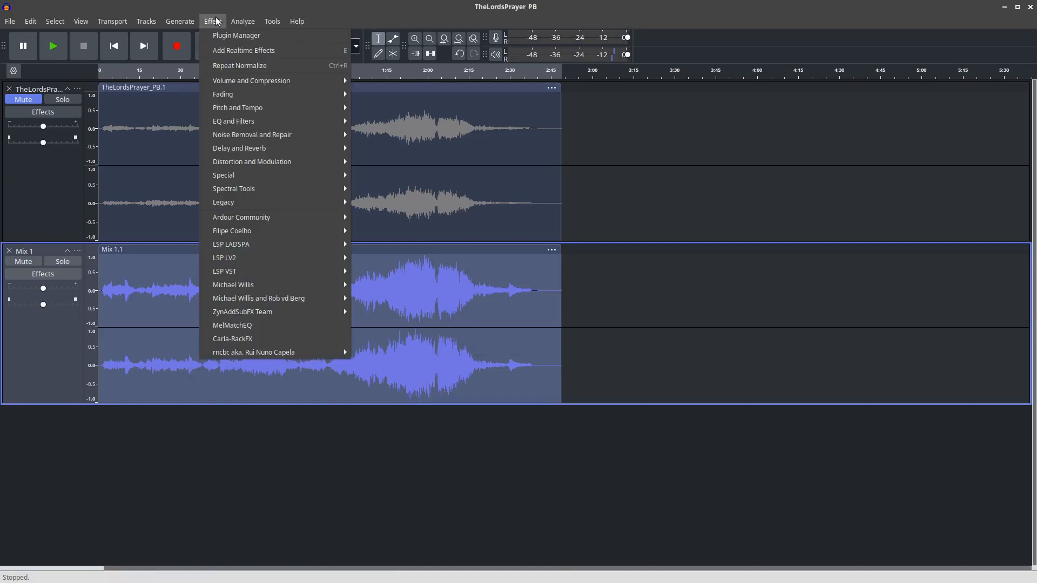
mouse_move(226, 204)
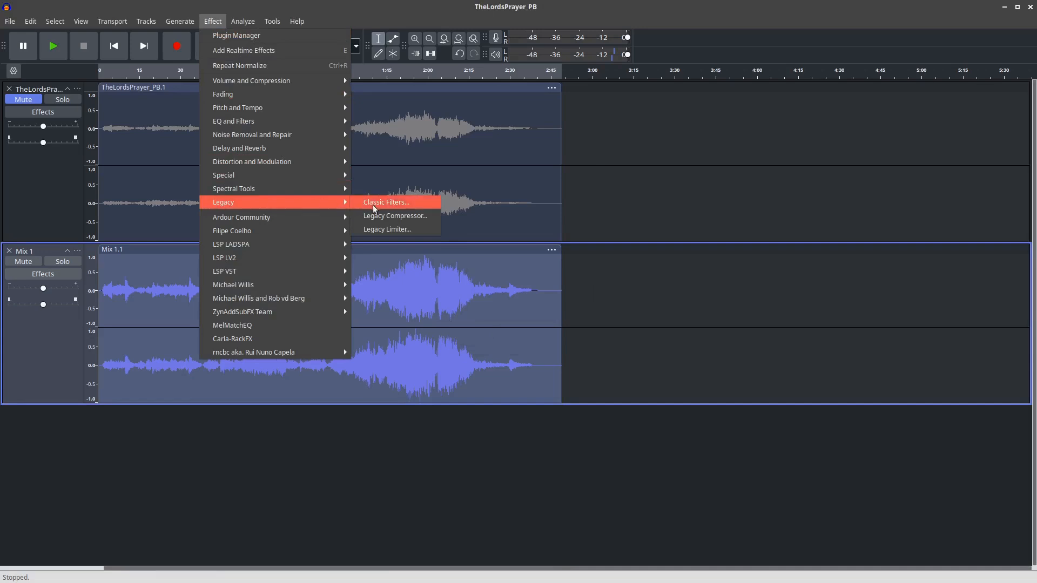
click(380, 229)
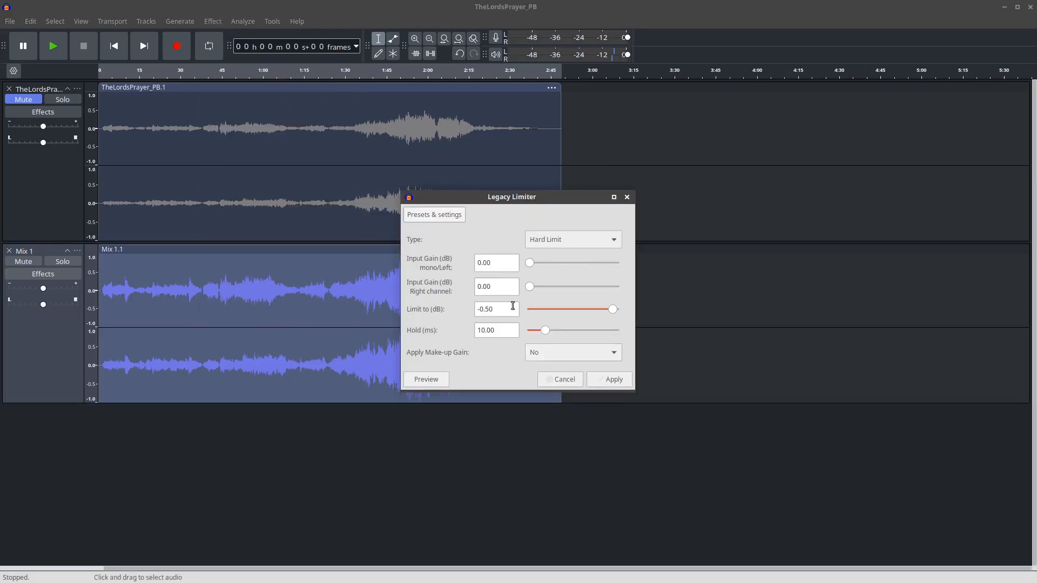
drag(512, 306, 459, 306)
text(-1)
click(588, 357)
click(564, 365)
click(616, 379)
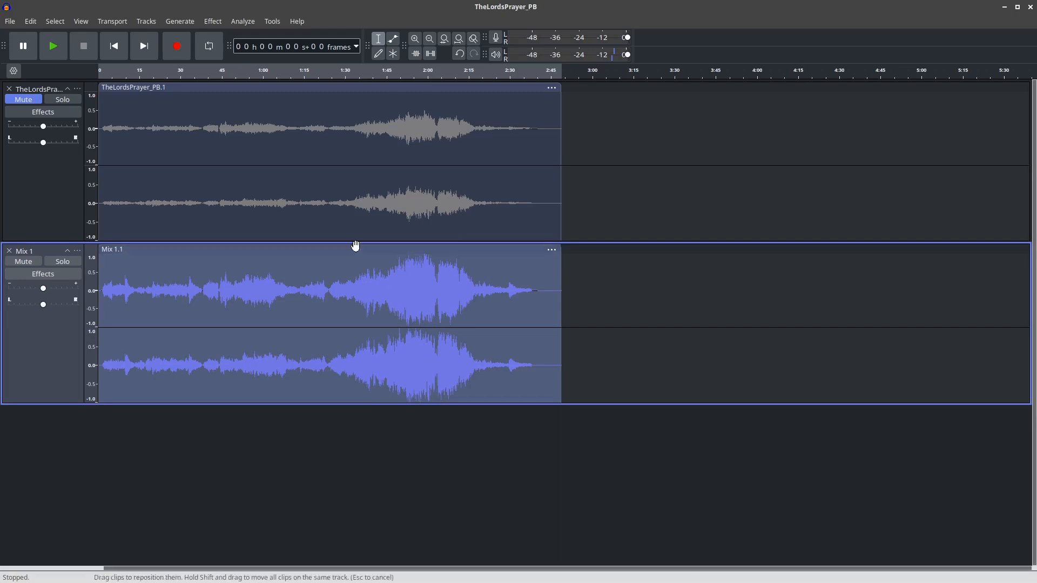
- Run Legacy Limiter on the mix a second time with the same -1 dB hard limit and make-up gain
click(203, 23)
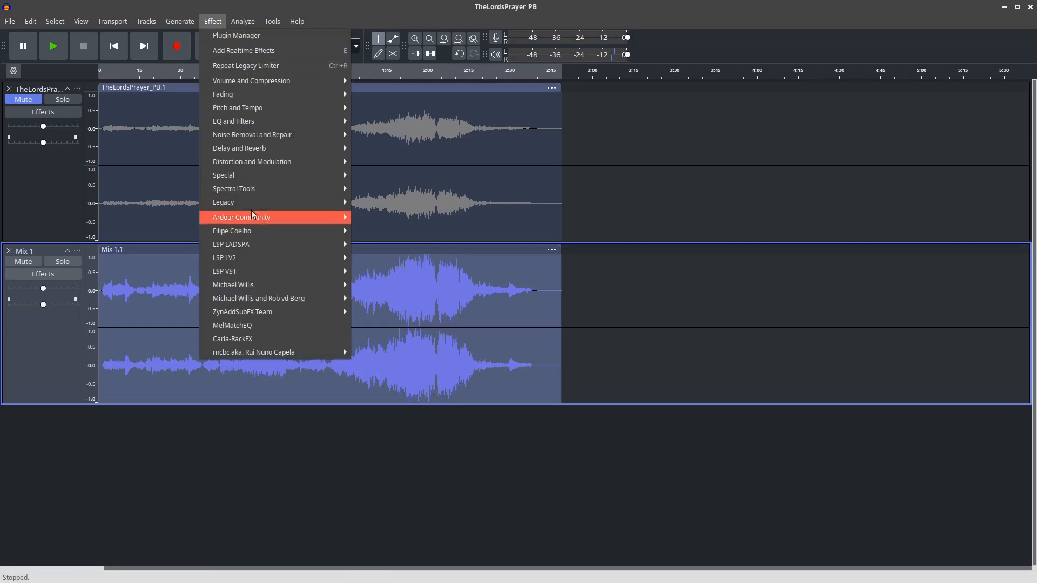
mouse_move(335, 202)
click(385, 228)
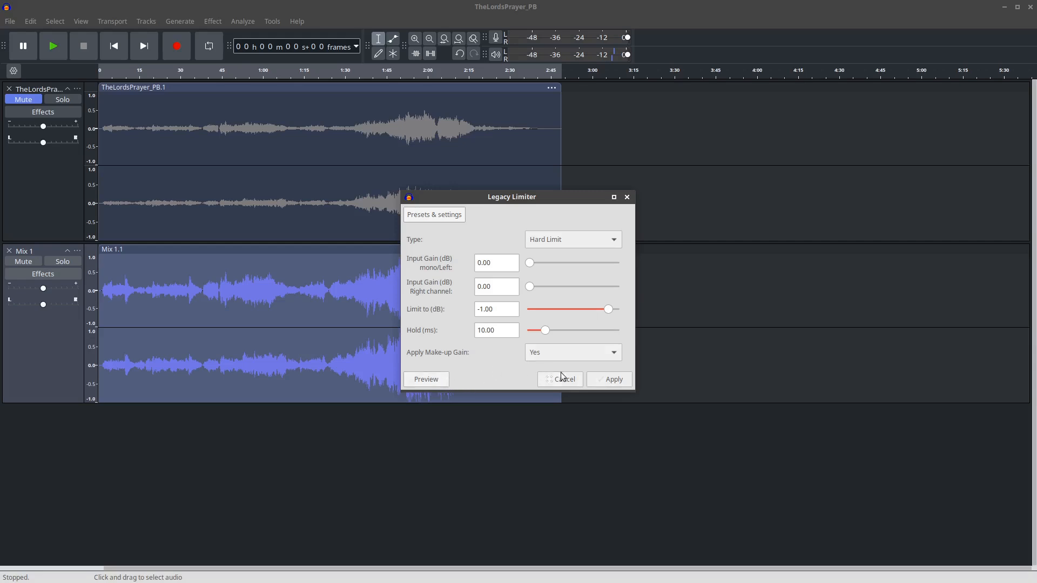
click(612, 379)
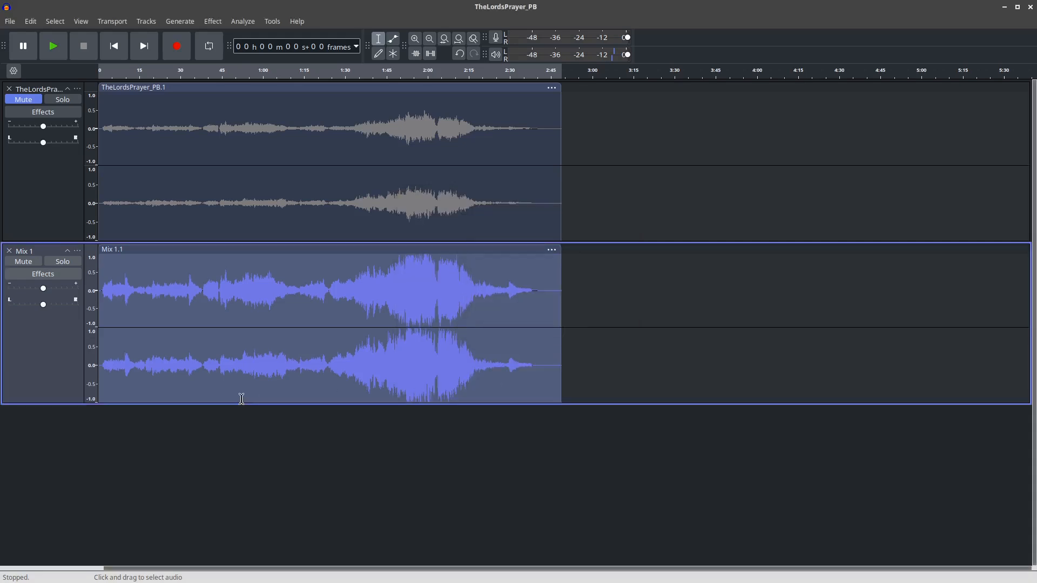
- Hard-limit the whole Mix 1 clip to -0.5 dB with Legacy Limiter, 10 ms hold and no make-up gain
scroll(398, 296, up, 4)
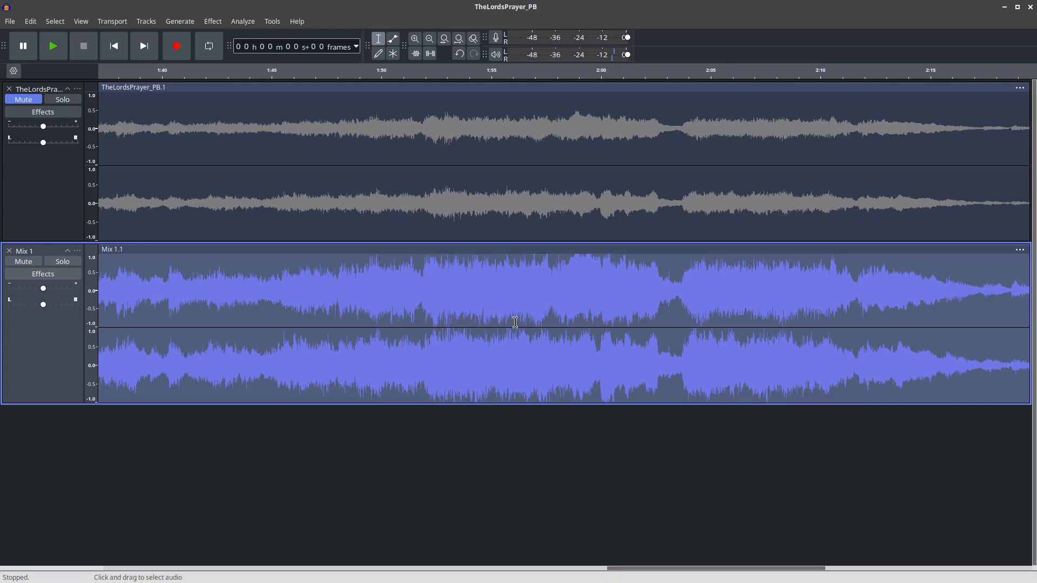
double_click(529, 306)
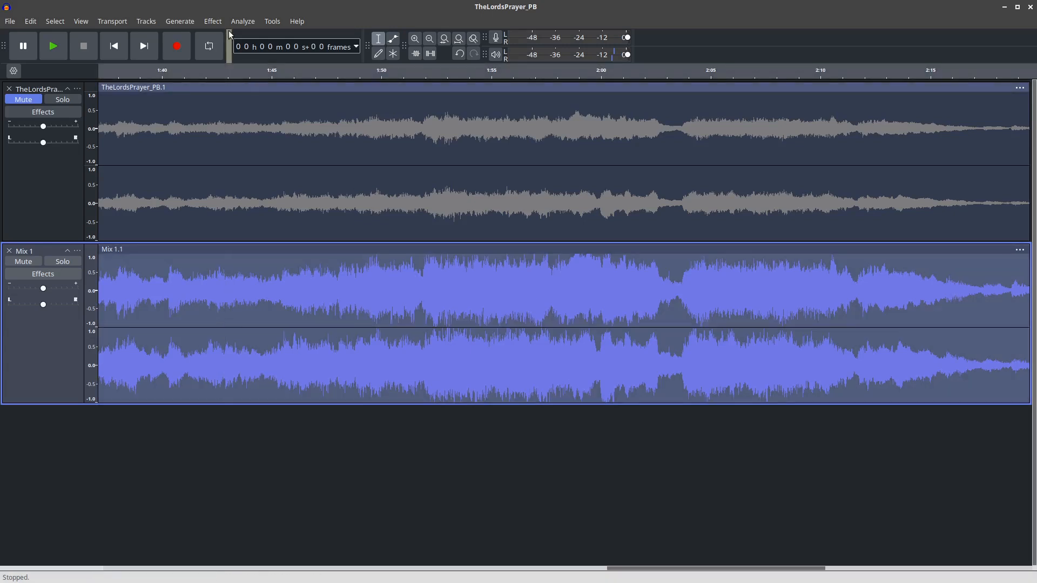
click(213, 21)
mouse_move(236, 215)
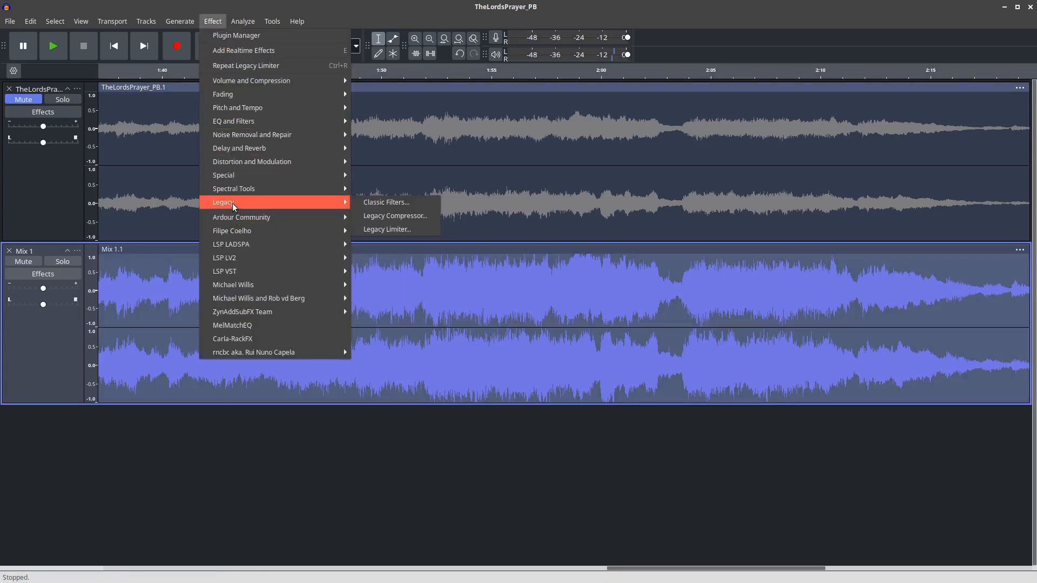
click(389, 229)
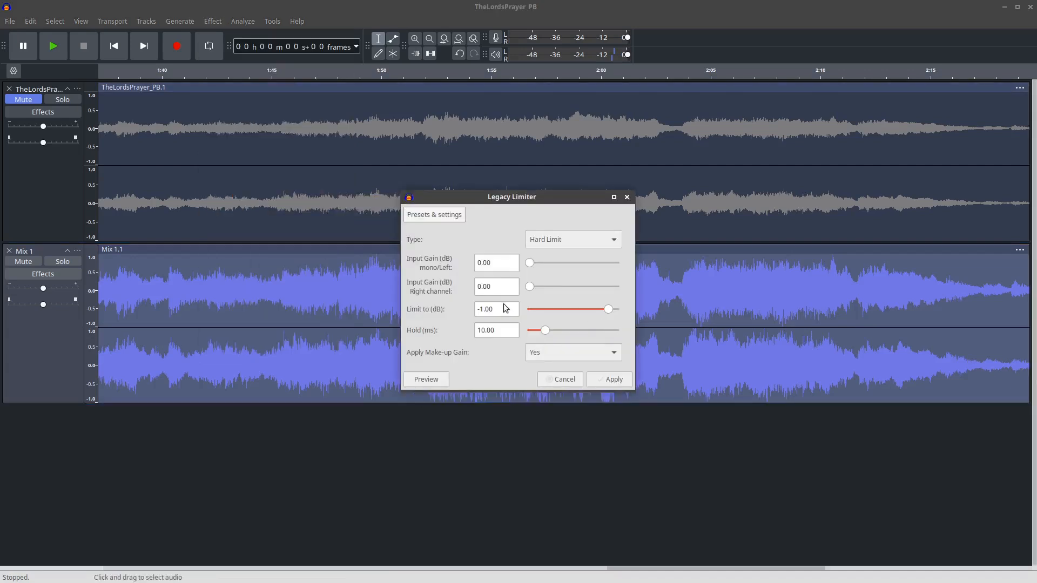
drag(506, 307, 447, 307)
text(-0.5)
click(588, 353)
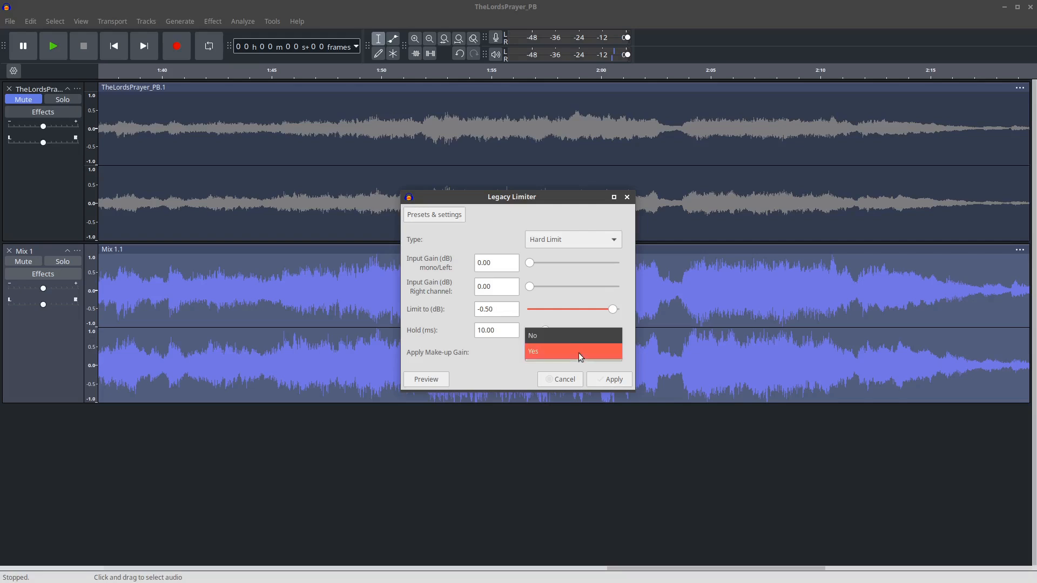
click(564, 340)
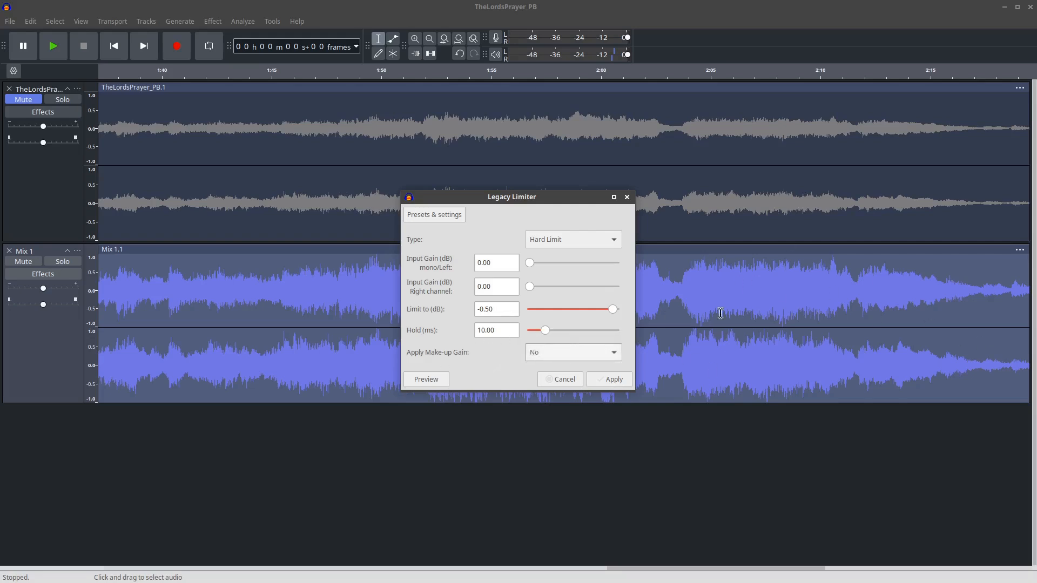
click(623, 380)
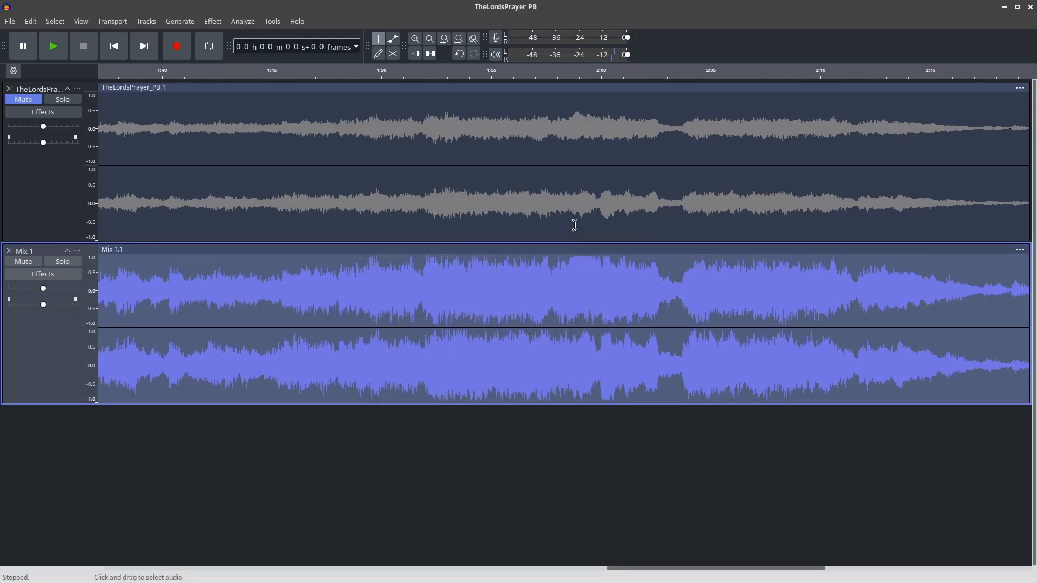
- Audition the loud section of the limited mix from about 1:57 and undo the last two limiter passes
click(532, 71)
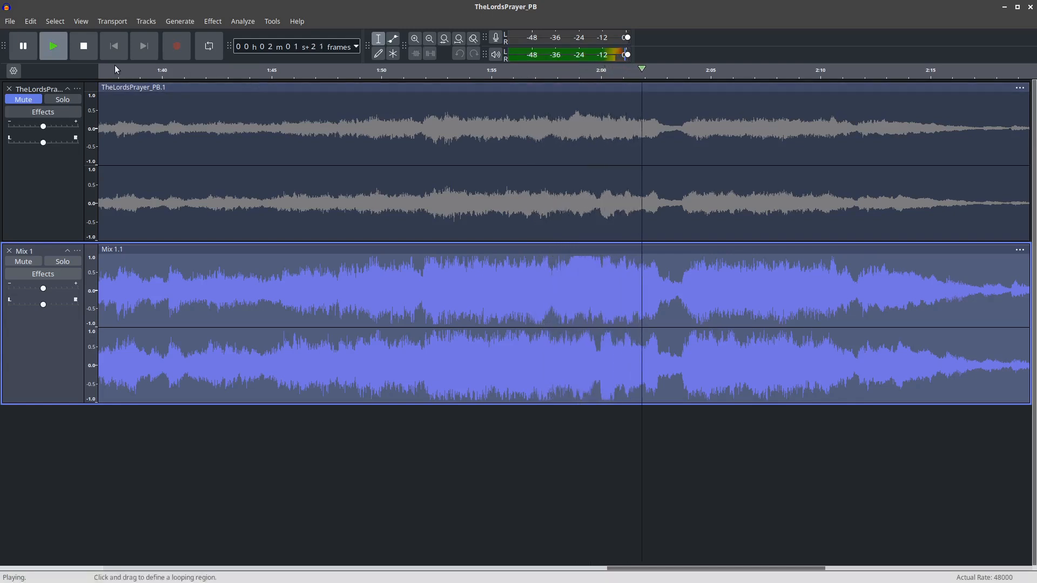
click(89, 52)
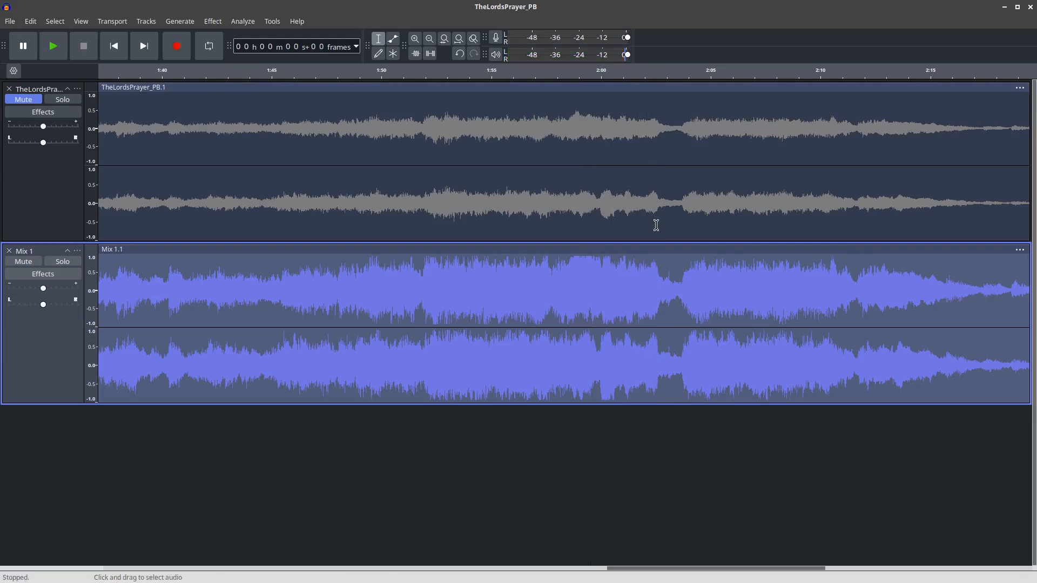
click(22, 22)
click(38, 34)
click(33, 23)
click(42, 35)
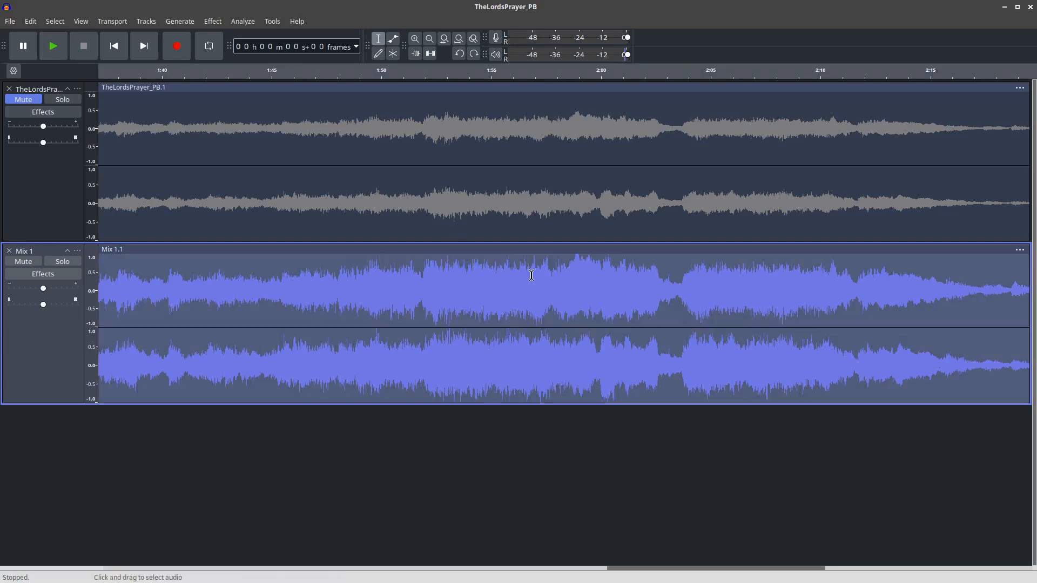
- Normalize the mix to a peak amplitude of 0 dB with DC offset removed
click(213, 21)
mouse_move(234, 80)
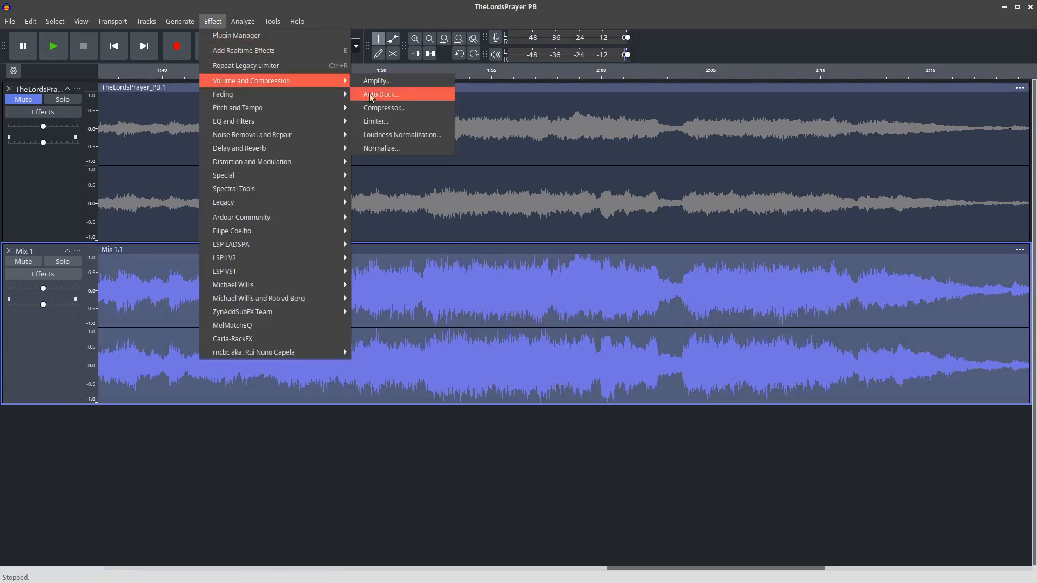
click(413, 148)
click(576, 333)
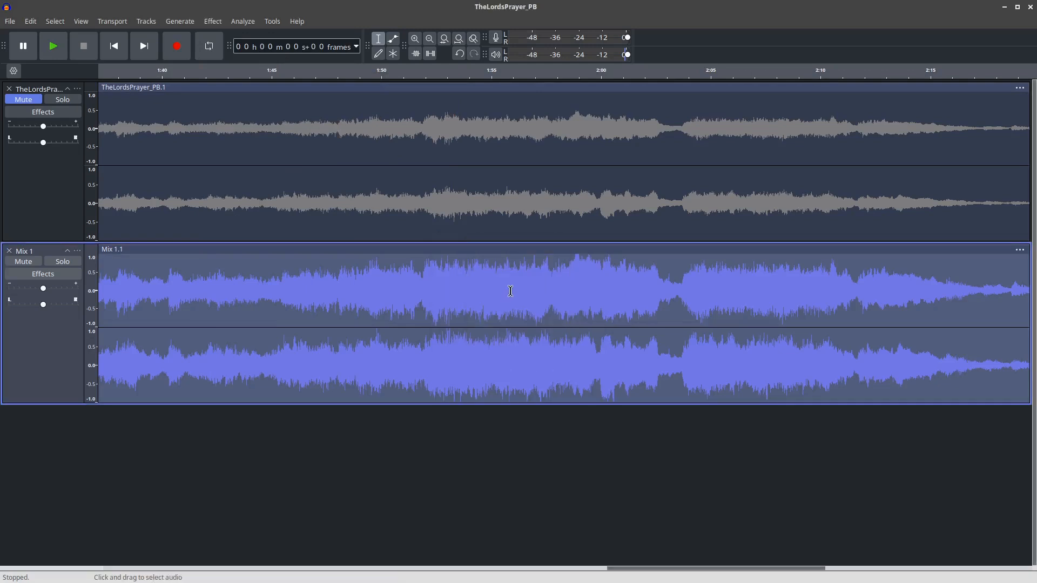
- Hard-limit the normalized mix to -0.5 dB with Legacy Limiter, 10 ms hold and no make-up gain
click(212, 21)
mouse_move(249, 203)
click(392, 216)
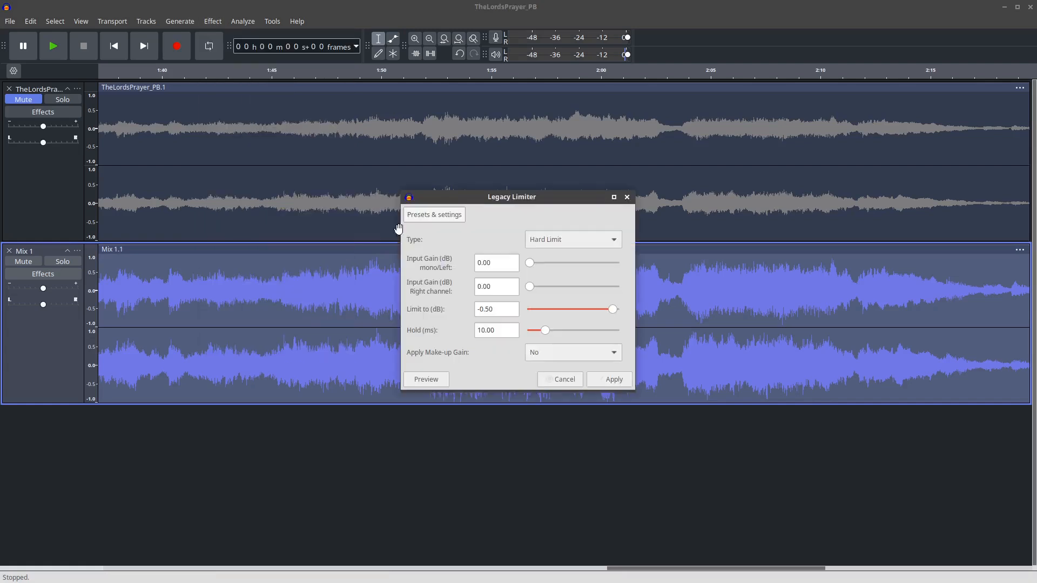
click(608, 380)
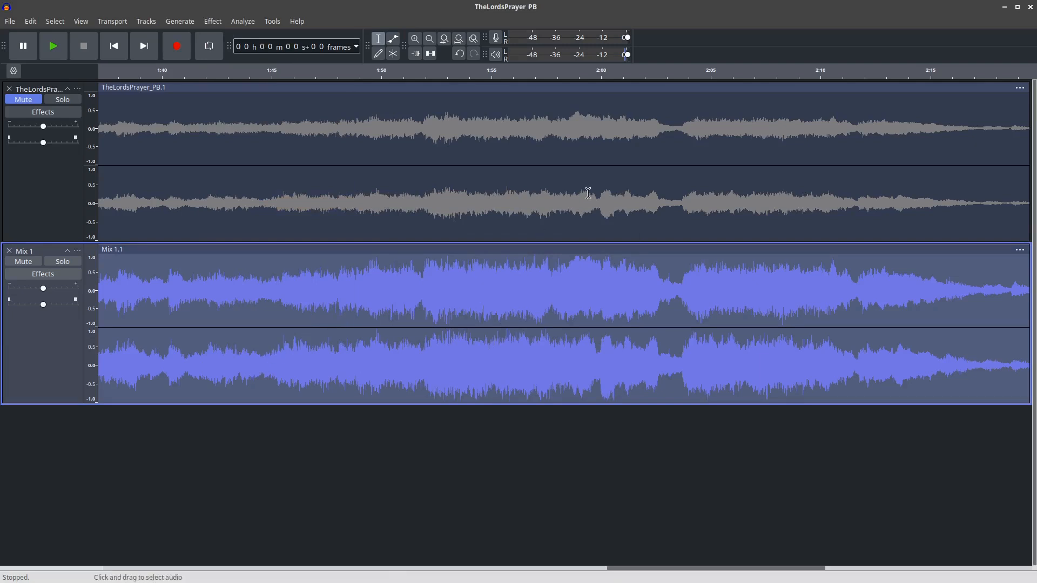
- Audition the loud section of the mix from about 1:58 and review the waveform of the full clip
click(554, 71)
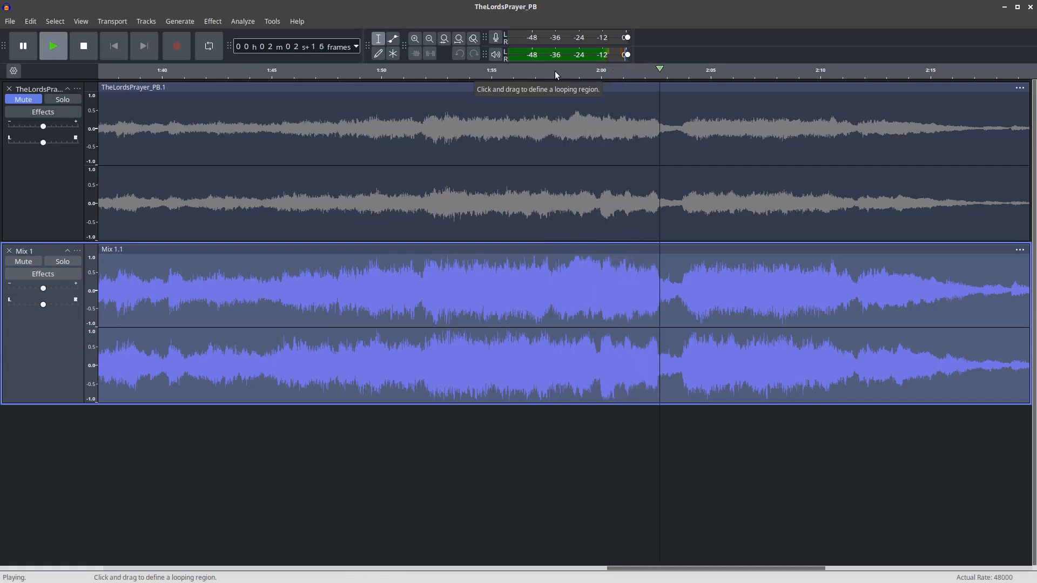
click(93, 47)
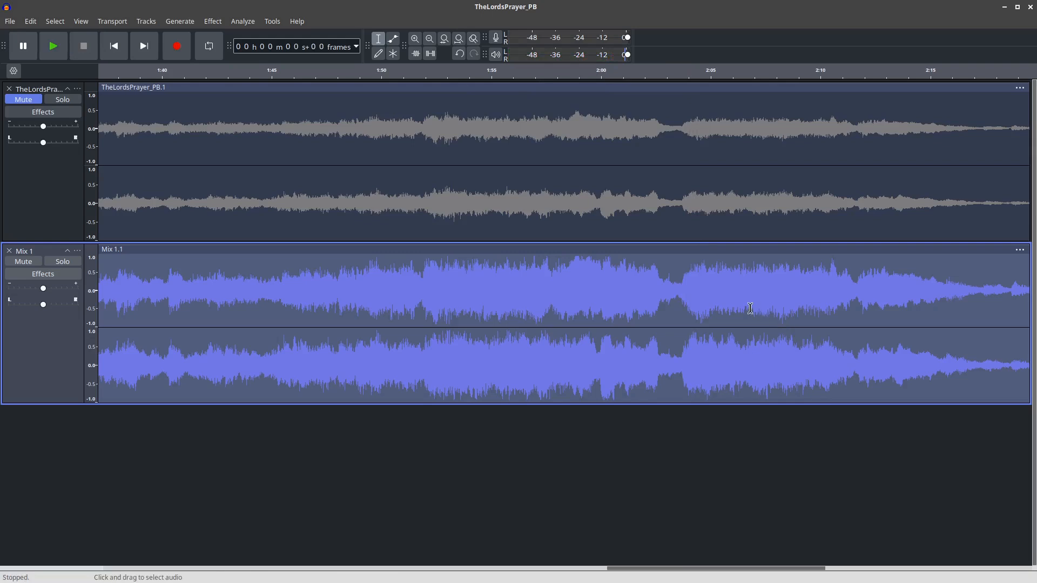
scroll(750, 308, down, 3)
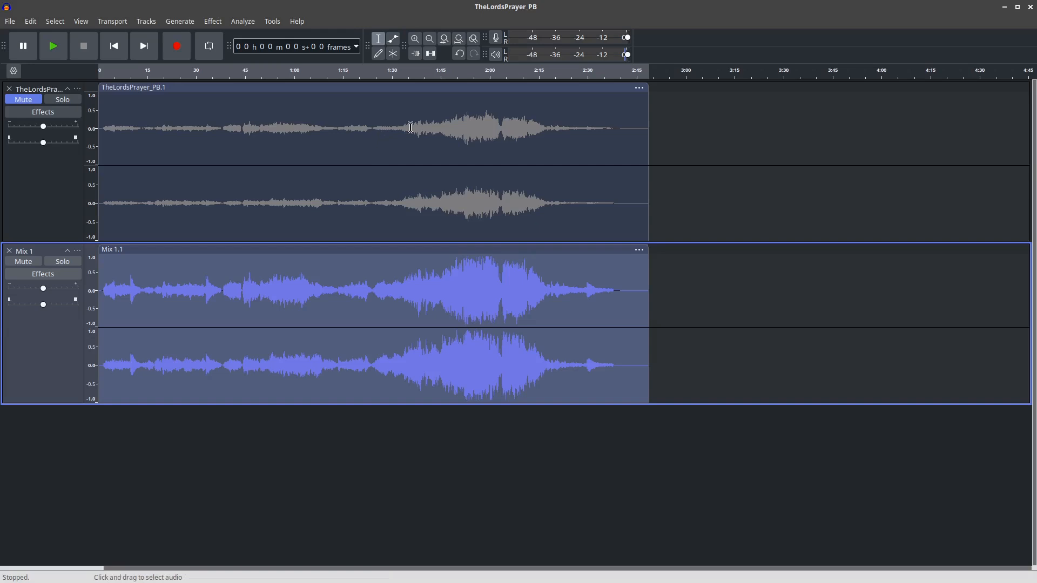
- Unmute the original TheLordsPrayer_PB track and normalize its clip to a -0.5 dB peak with DC offset removed
click(27, 100)
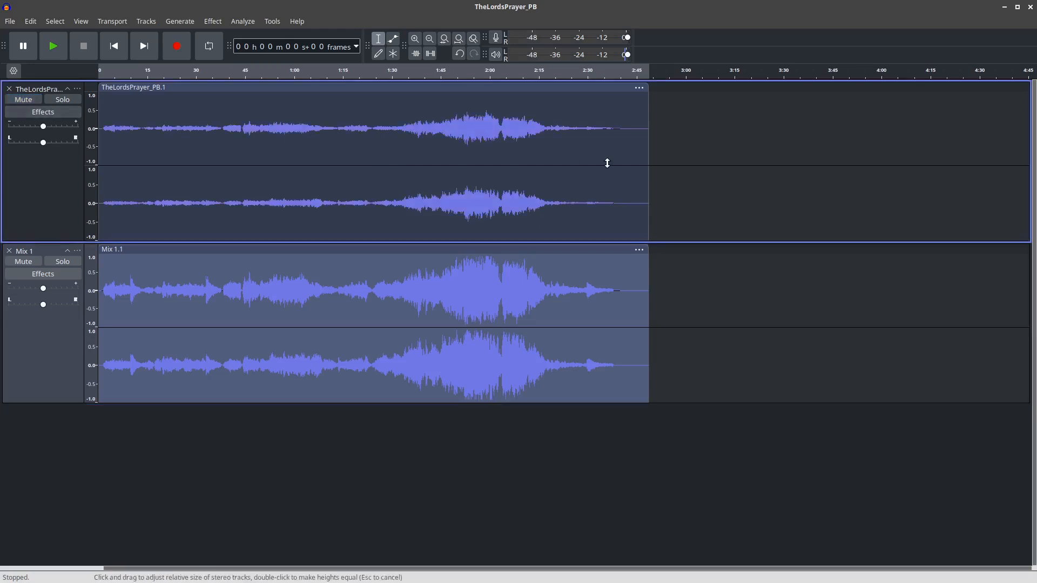
double_click(607, 163)
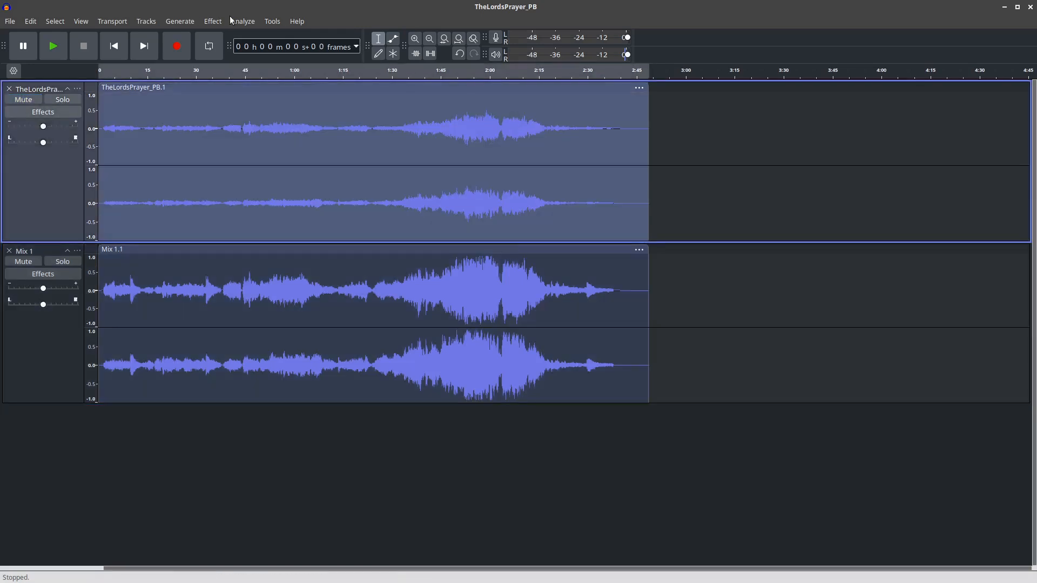
click(213, 21)
mouse_move(280, 83)
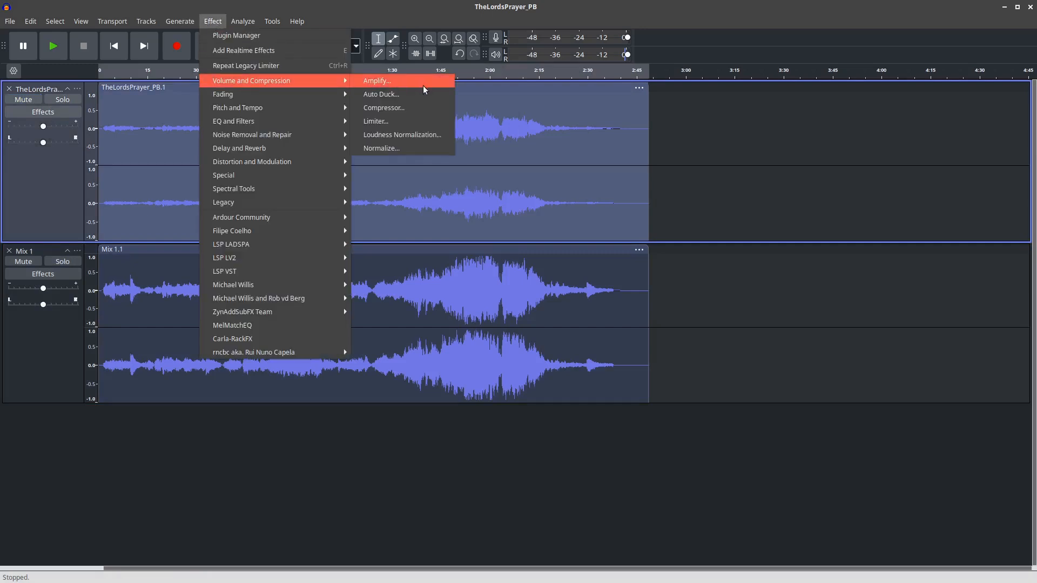
click(430, 144)
key(Tab)
key(Tab)
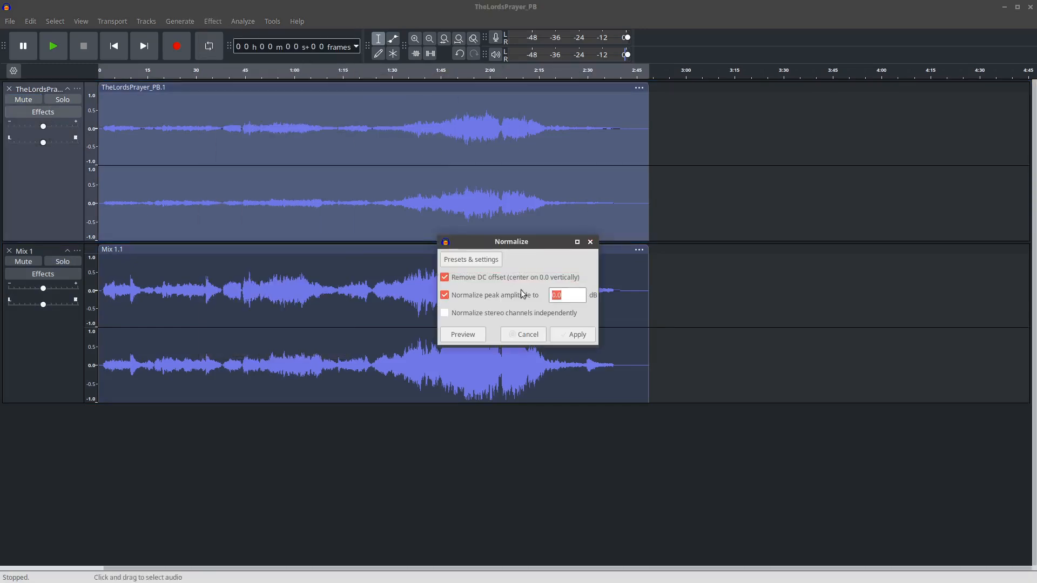
text(-0.5)
click(567, 334)
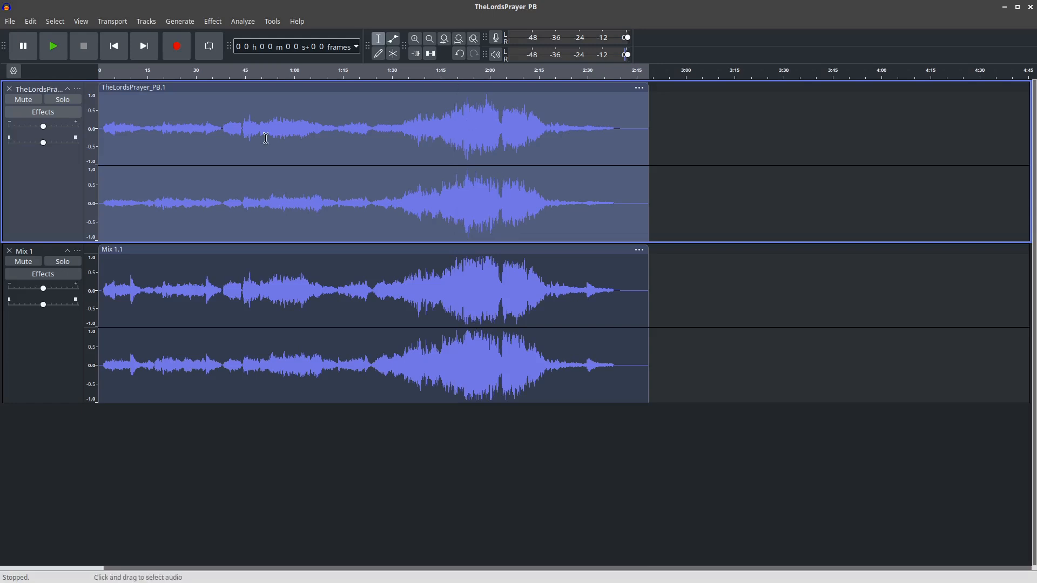
- Delete the original track and import TheLordsPrayer_PB.wav from the desktop as a new track below Mix 1
click(8, 89)
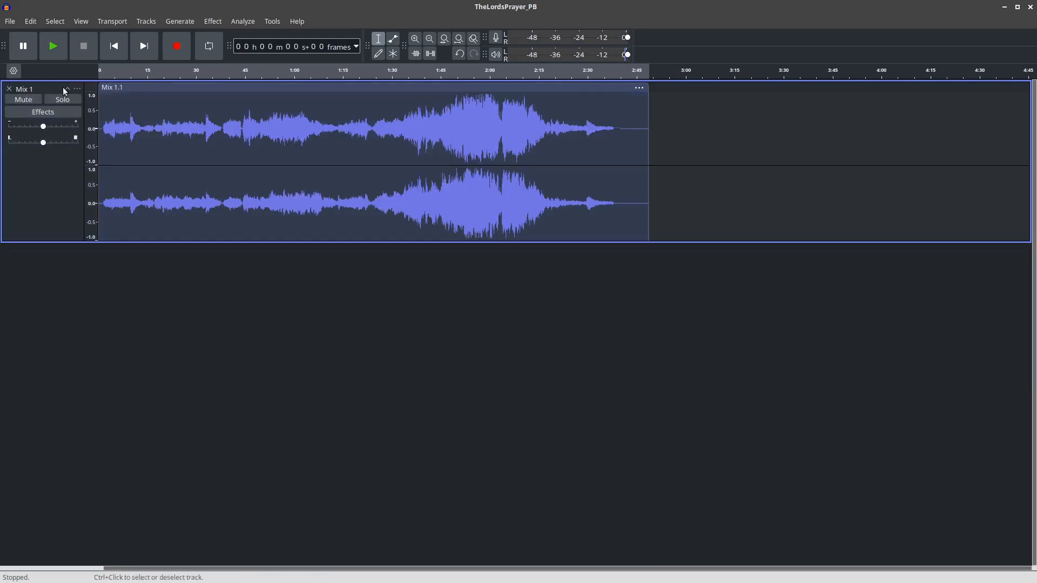
double_click(257, 12)
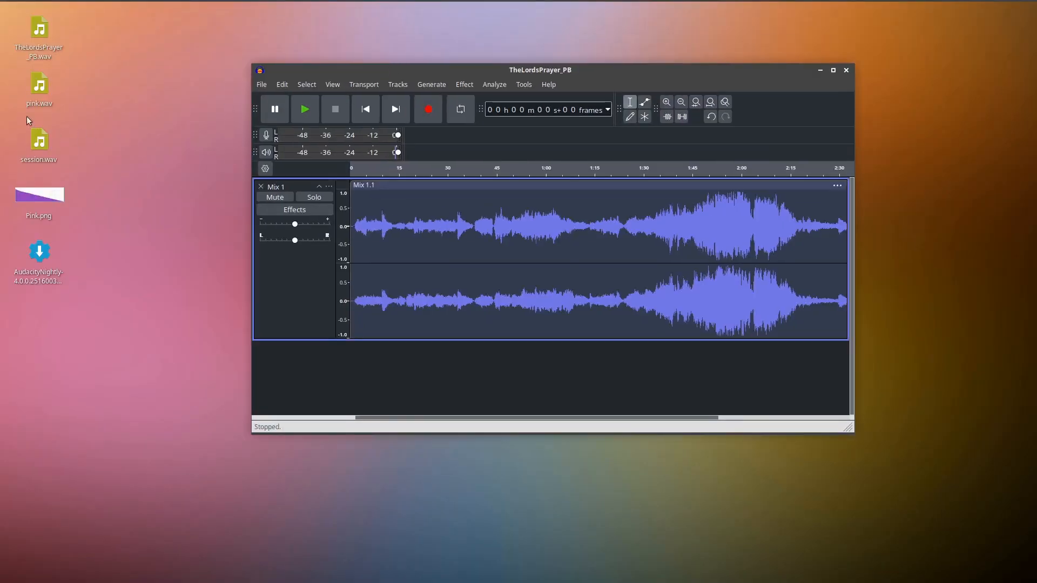
drag(39, 28, 648, 262)
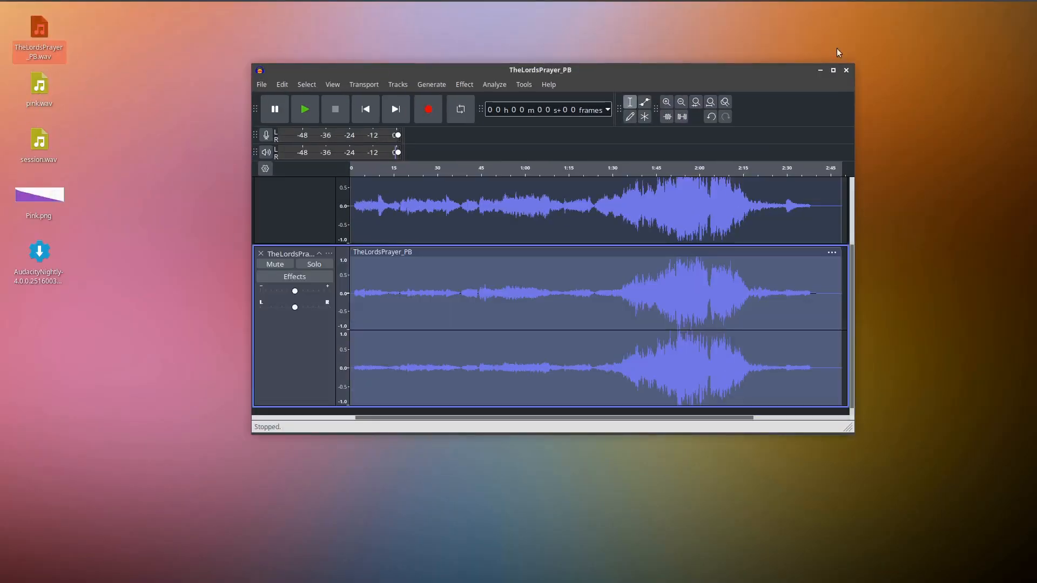
click(833, 71)
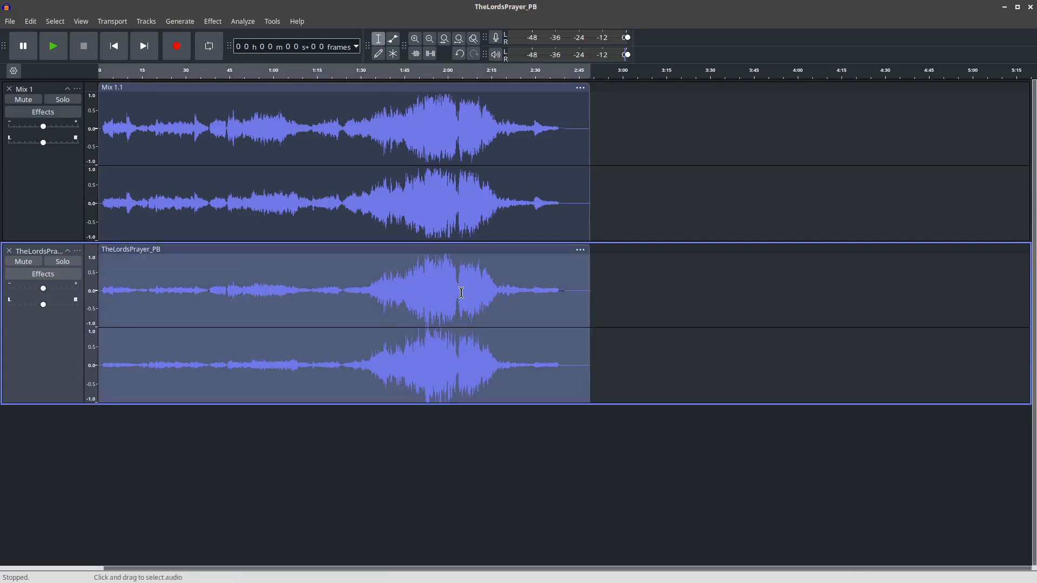
- Change the imported TheLordsPrayer_PB track's wave color to red and select its whole clip
click(77, 250)
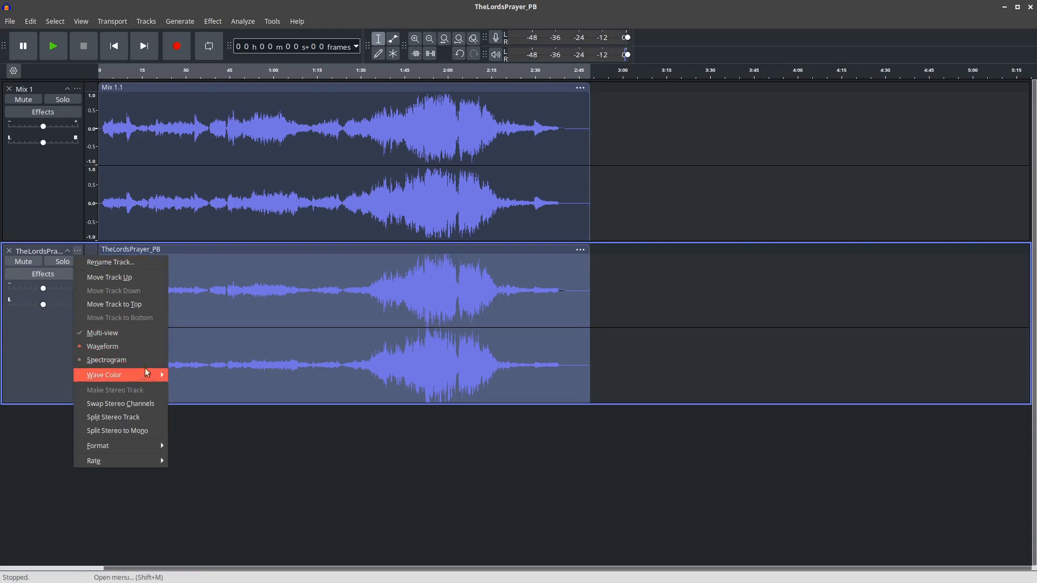
mouse_move(150, 375)
double_click(439, 291)
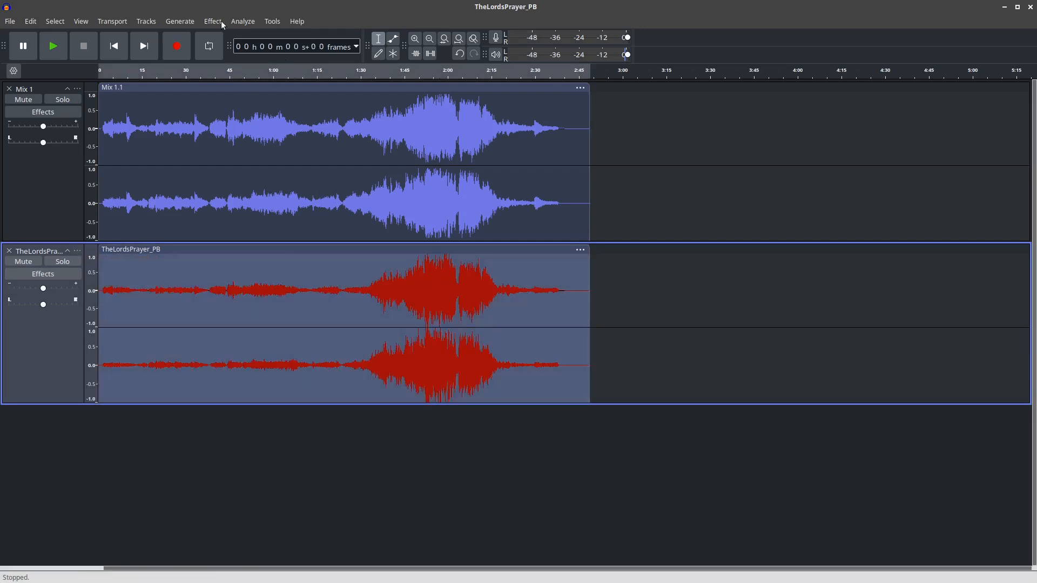
- Normalize the peak level of the imported TheLordsPrayer_PB clip
click(216, 21)
mouse_move(316, 82)
click(400, 149)
click(572, 336)
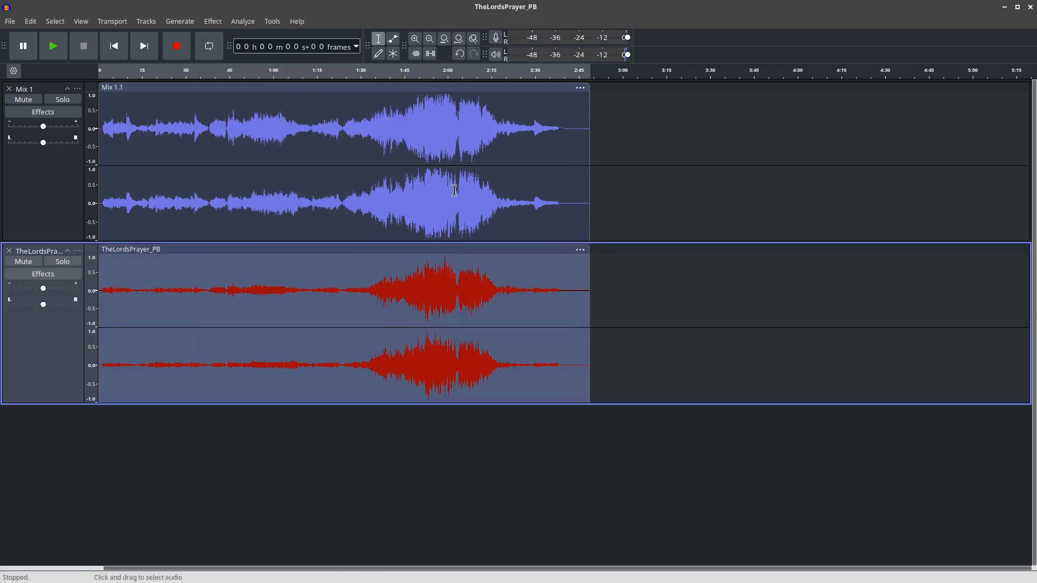
- Try the green Instrument 3 wave color on the imported TheLordsPrayer_PB track
click(77, 251)
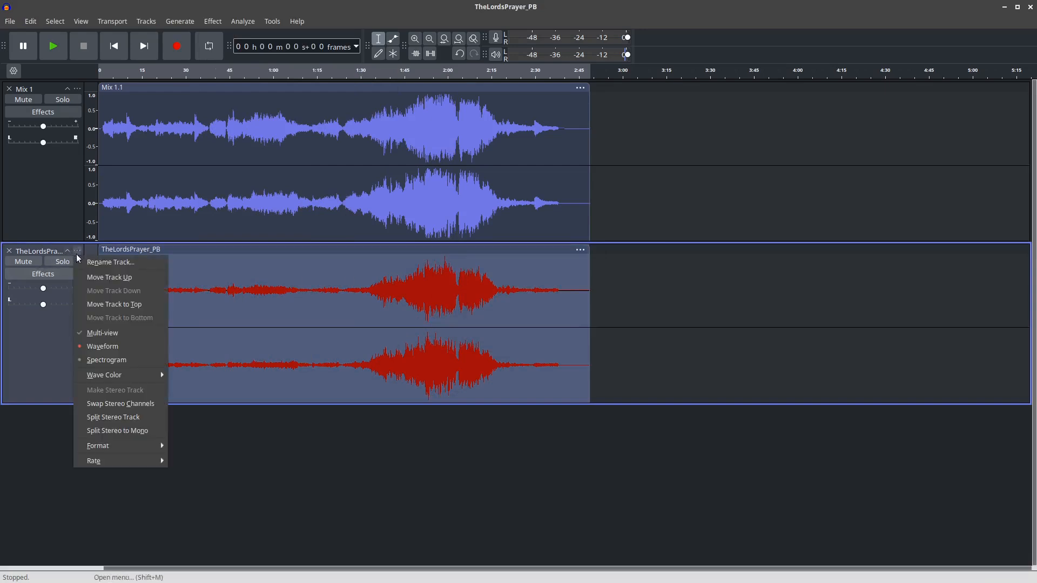
mouse_move(132, 377)
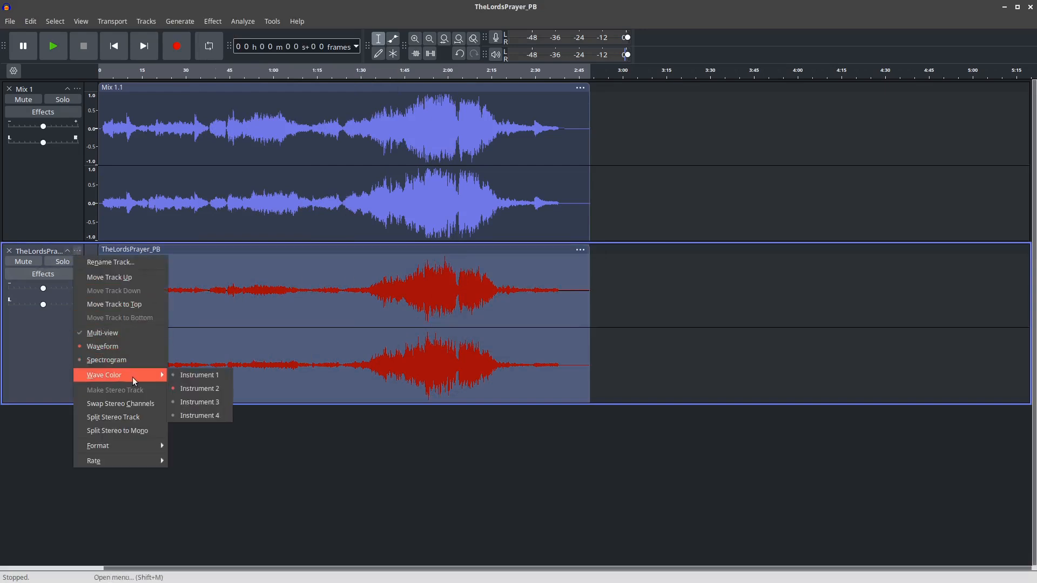
click(200, 401)
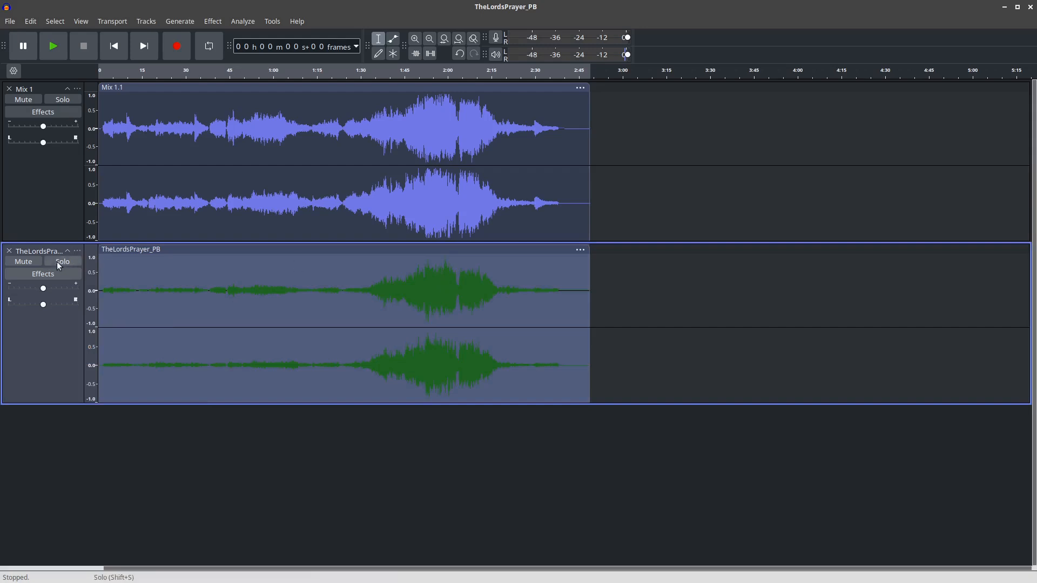
- Set the imported TheLordsPrayer_PB track's wave color to the blue Instrument 1
click(77, 250)
mouse_move(135, 374)
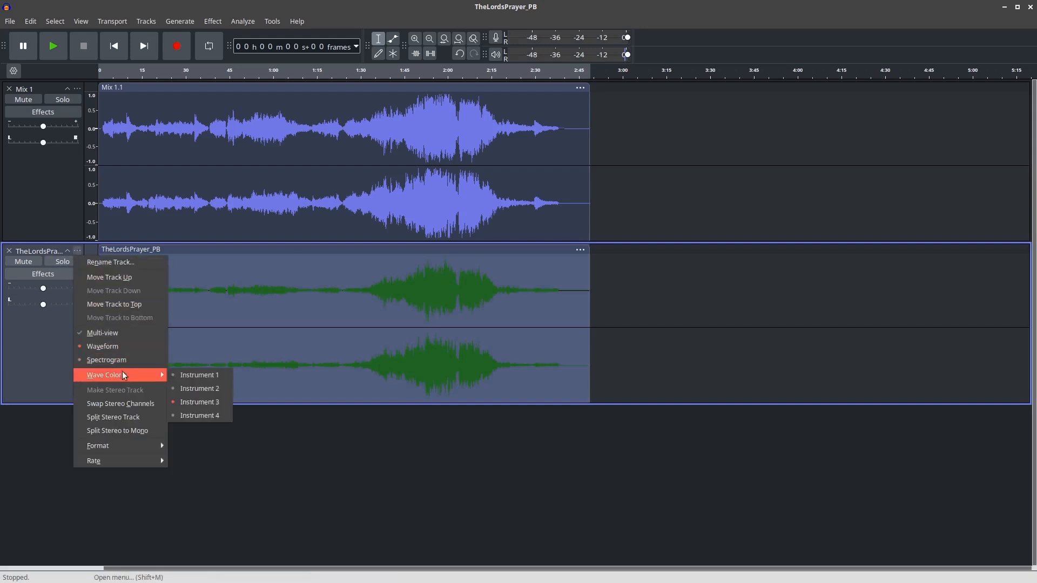
click(200, 373)
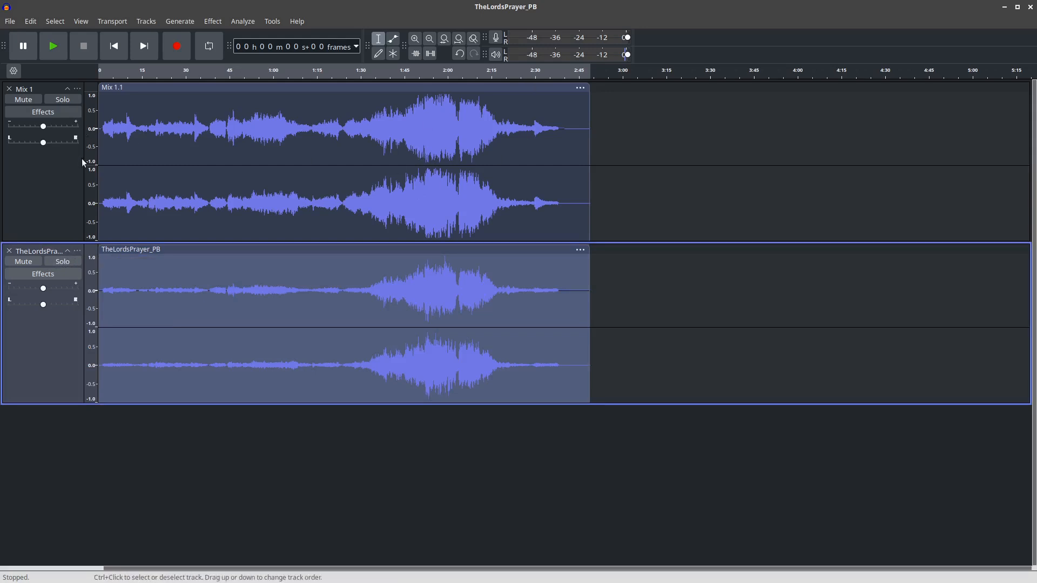
- Solo the imported TheLordsPrayer_PB track, audition it from about 1:31 through the loud section, and release the solo
click(63, 262)
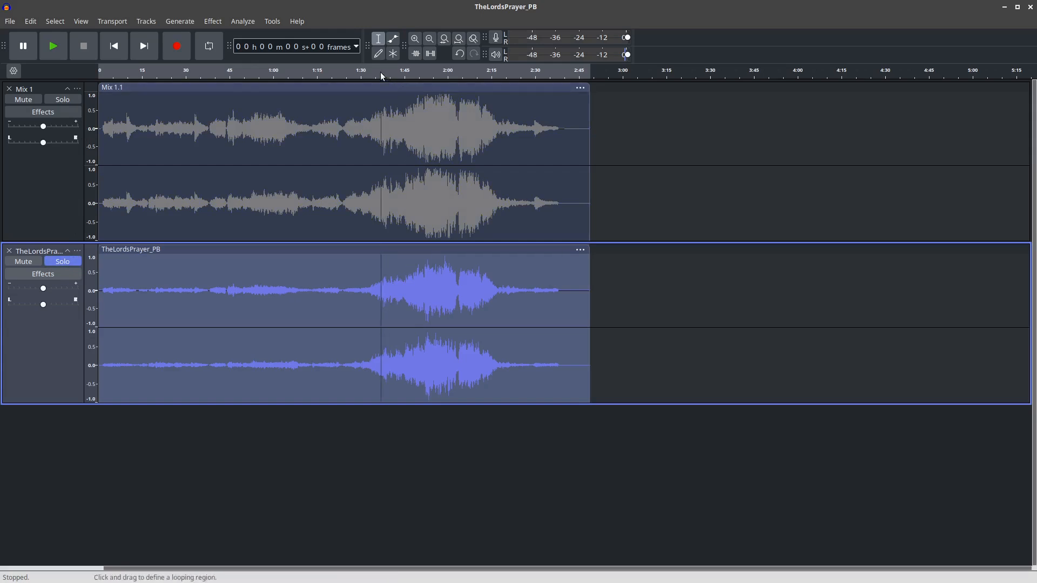
click(365, 76)
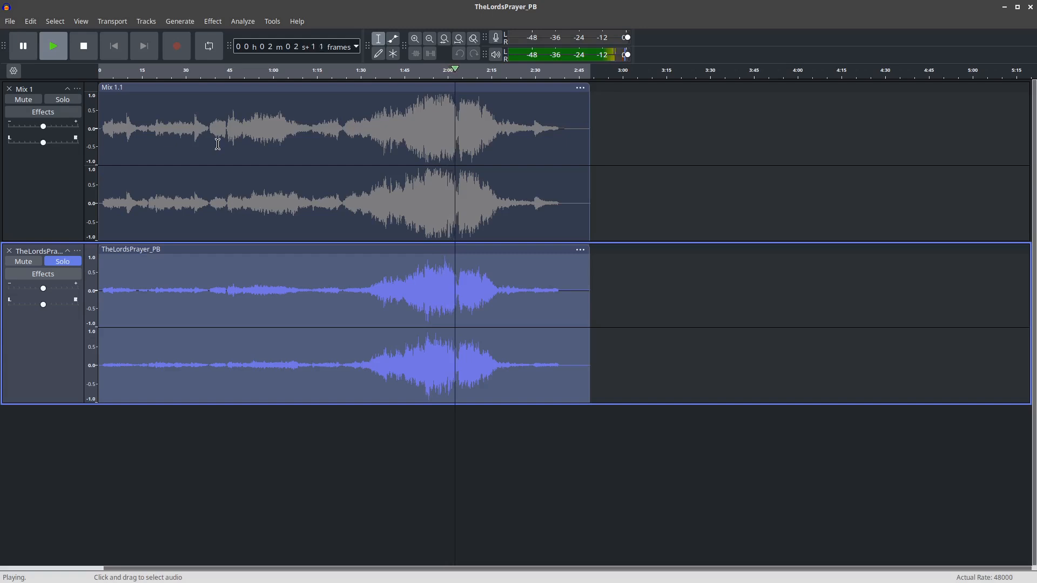
click(84, 46)
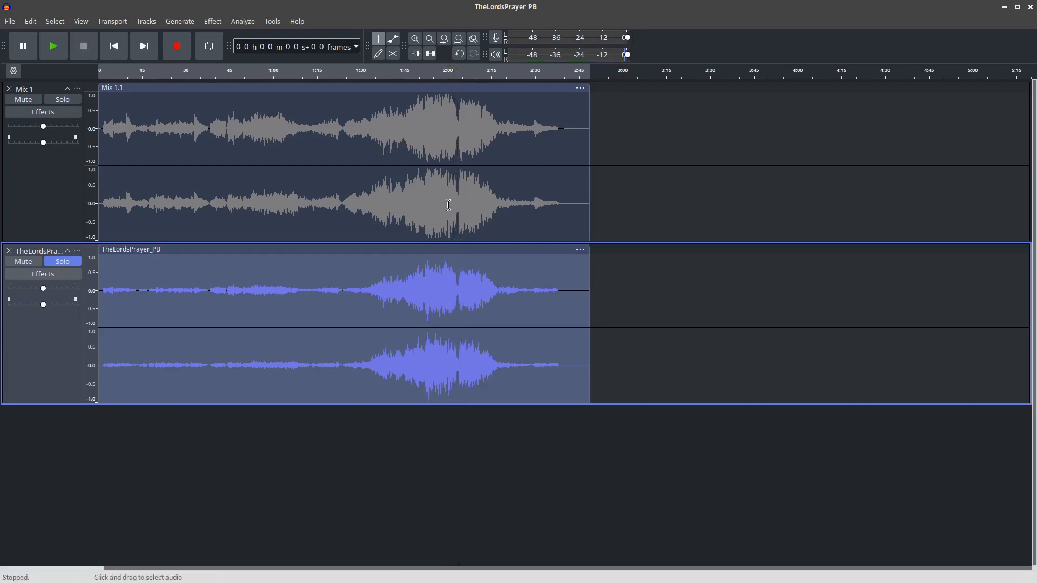
click(69, 261)
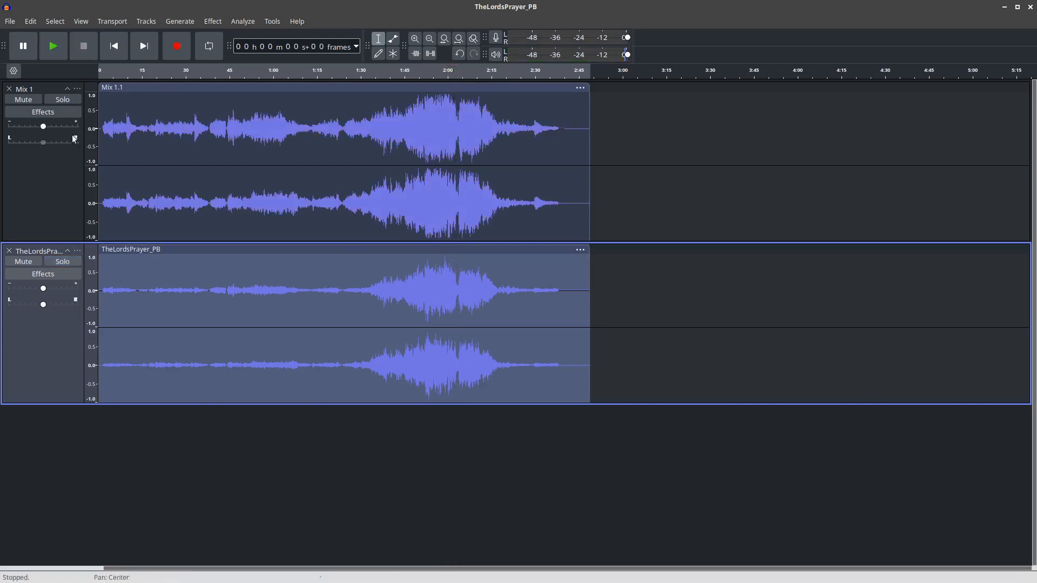
- Solo the Mix 1 track and audition it from about 1:34 into the loud section
click(68, 100)
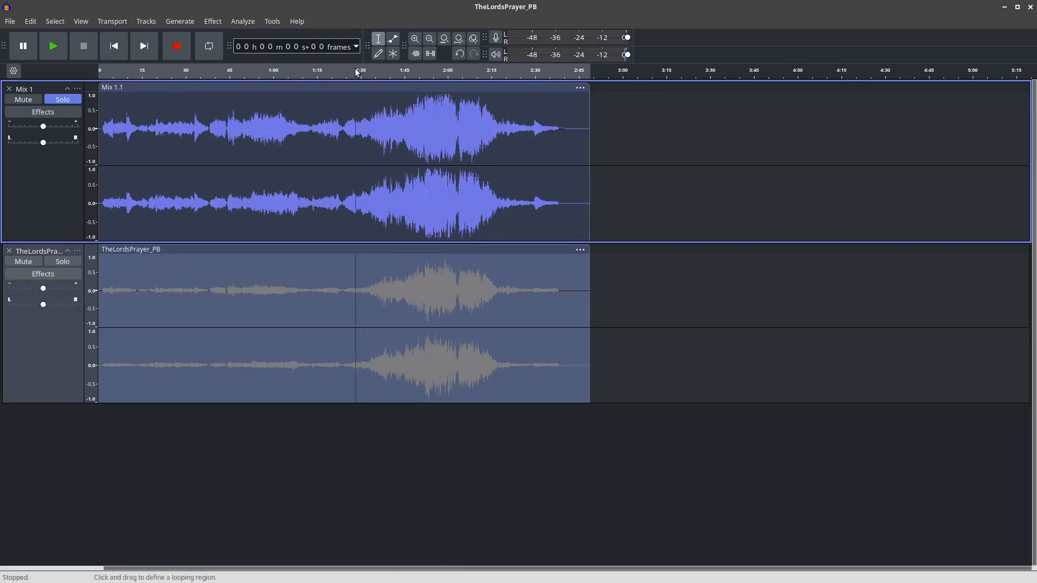
click(372, 71)
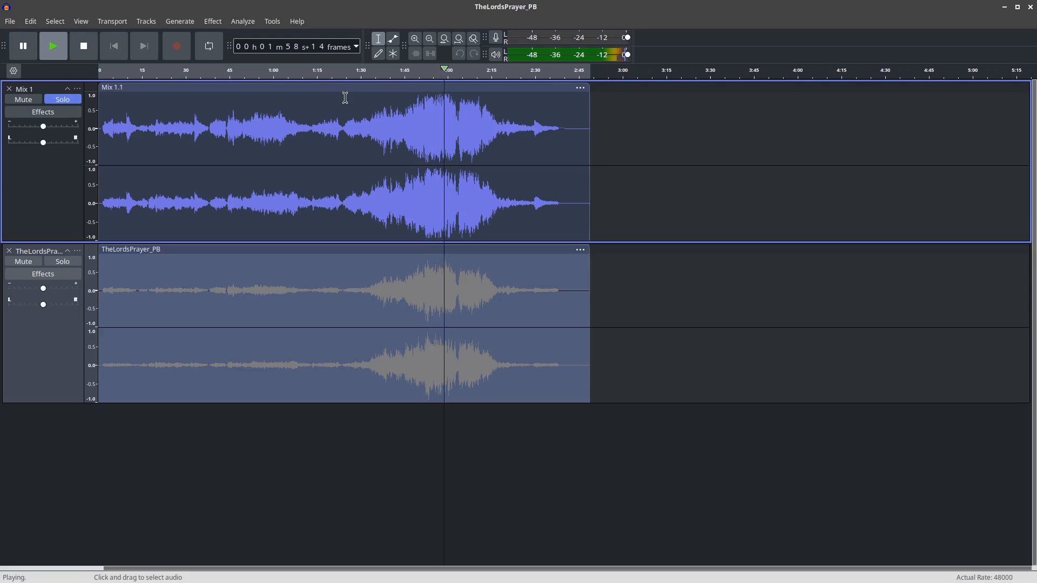
click(79, 52)
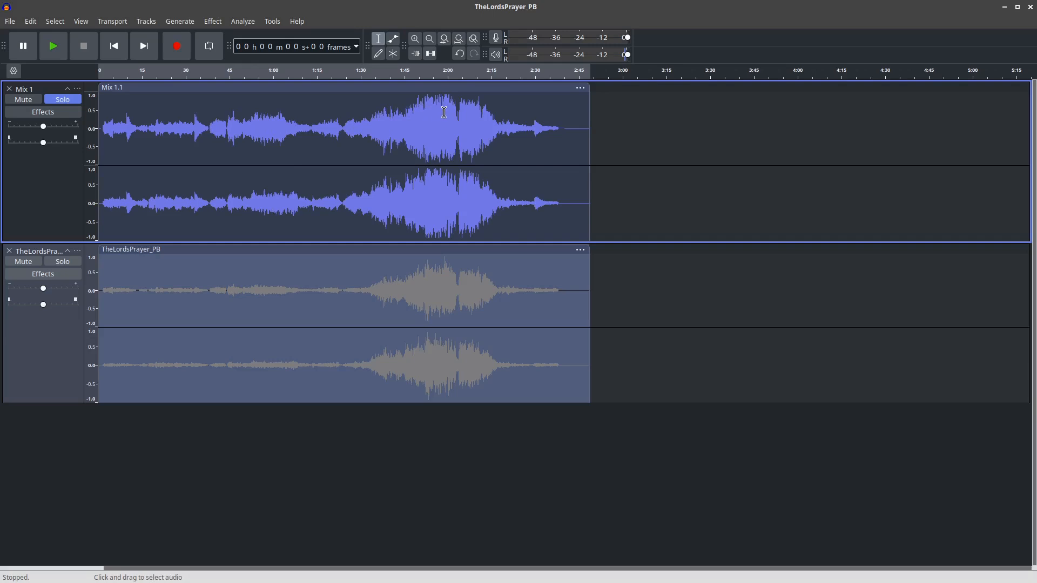
- Play the soloed Mix 1 track from the beginning through its quiet ending and stop playback
click(113, 46)
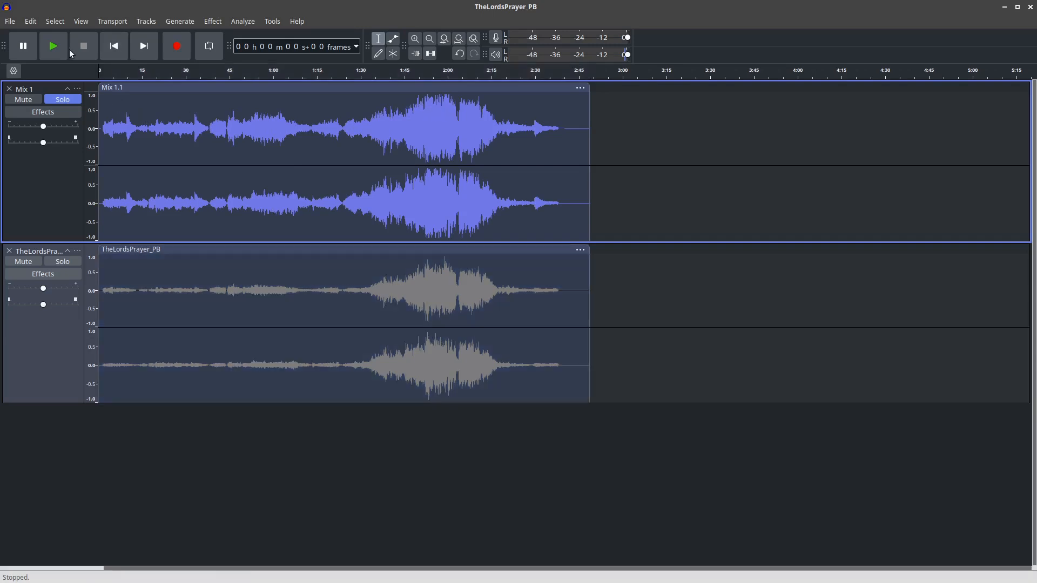
click(55, 46)
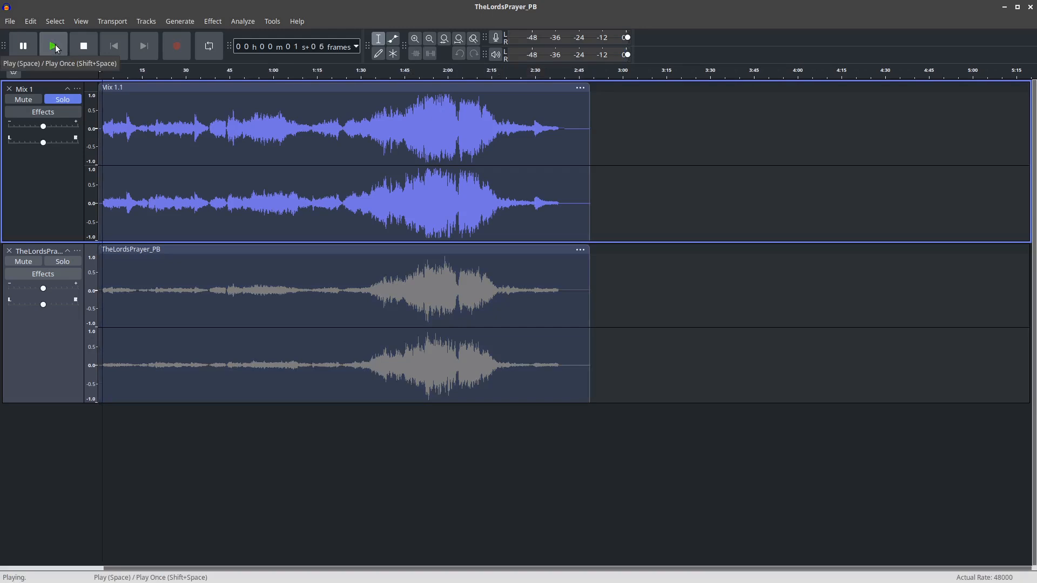
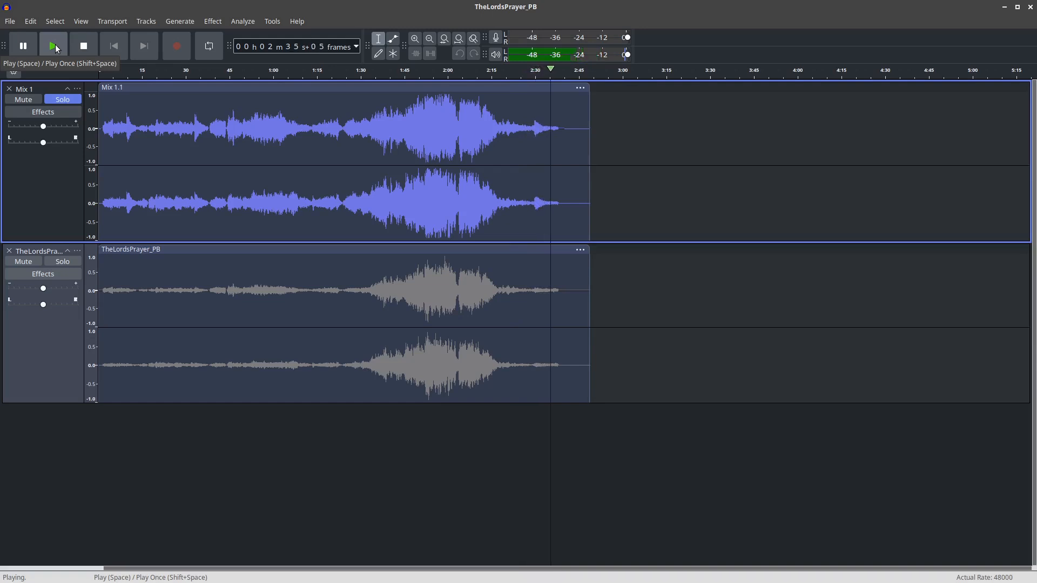
click(81, 36)
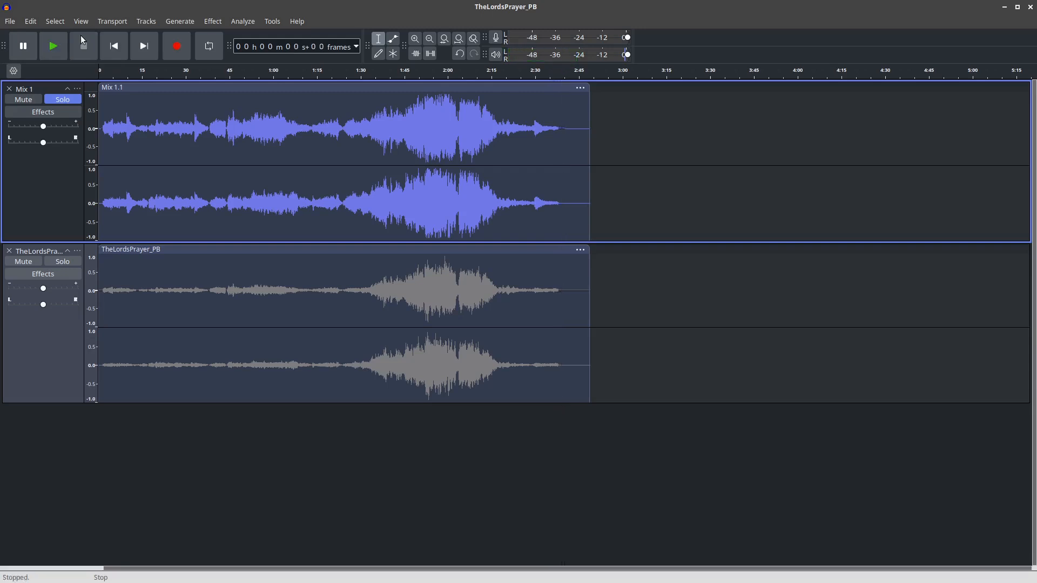